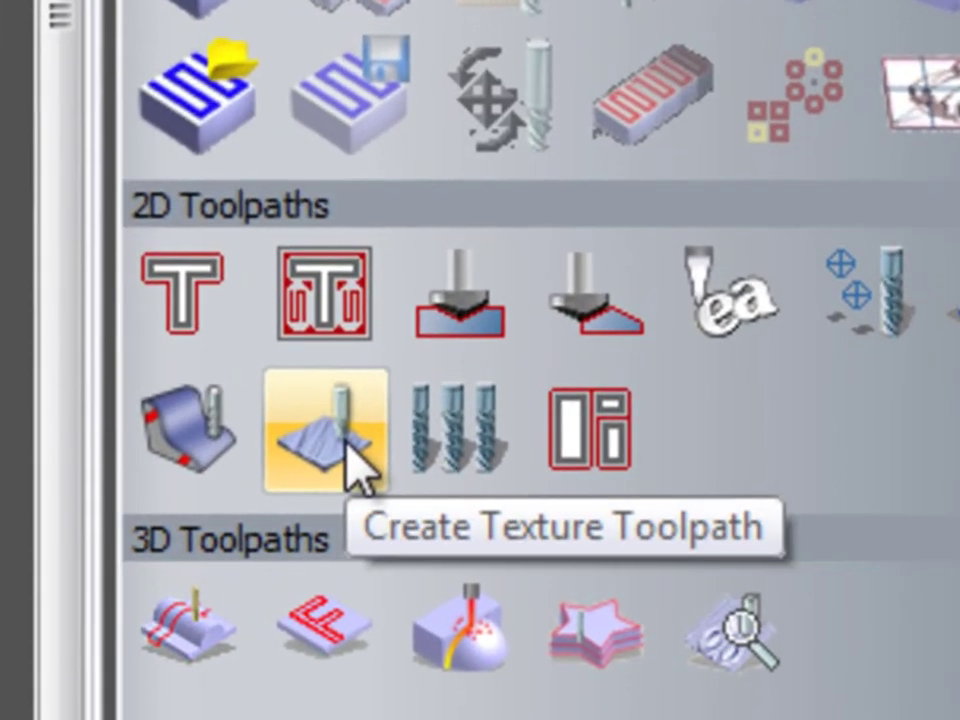
# - Start a texture toolpath for the whole model and show the block in the 3D view
pyautogui.click(360, 450)
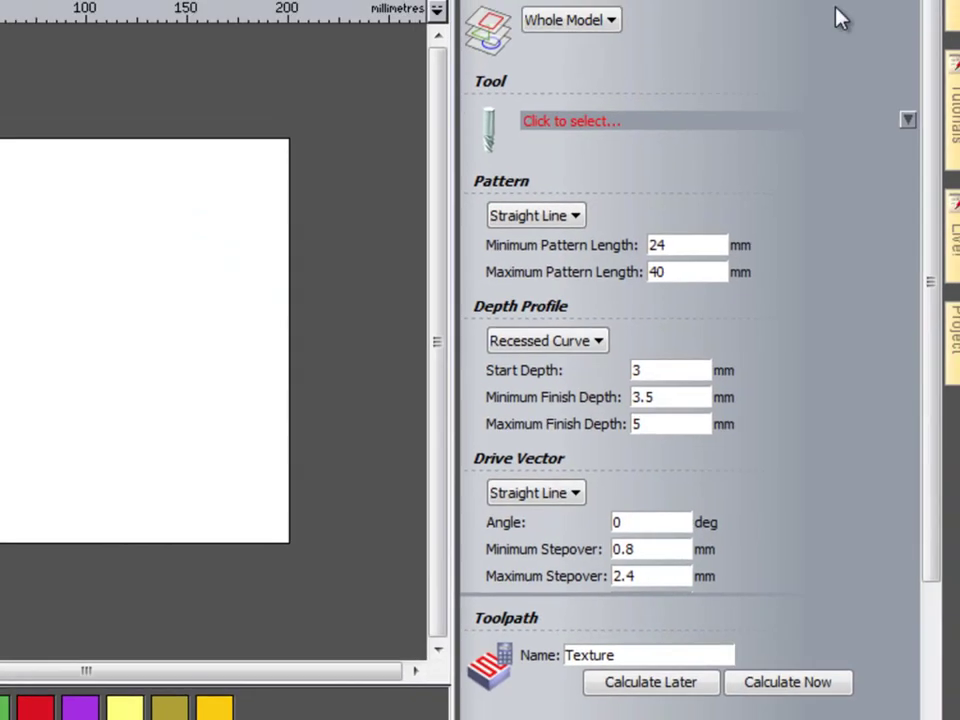
pyautogui.click(96, 14)
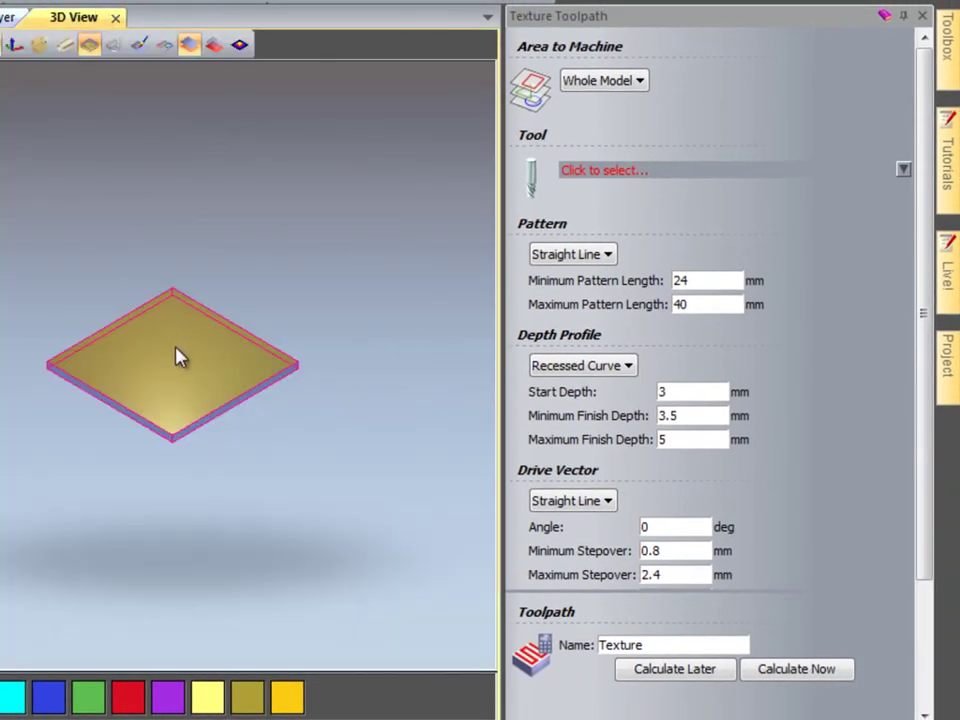
pyautogui.scroll(5, 179, 401)
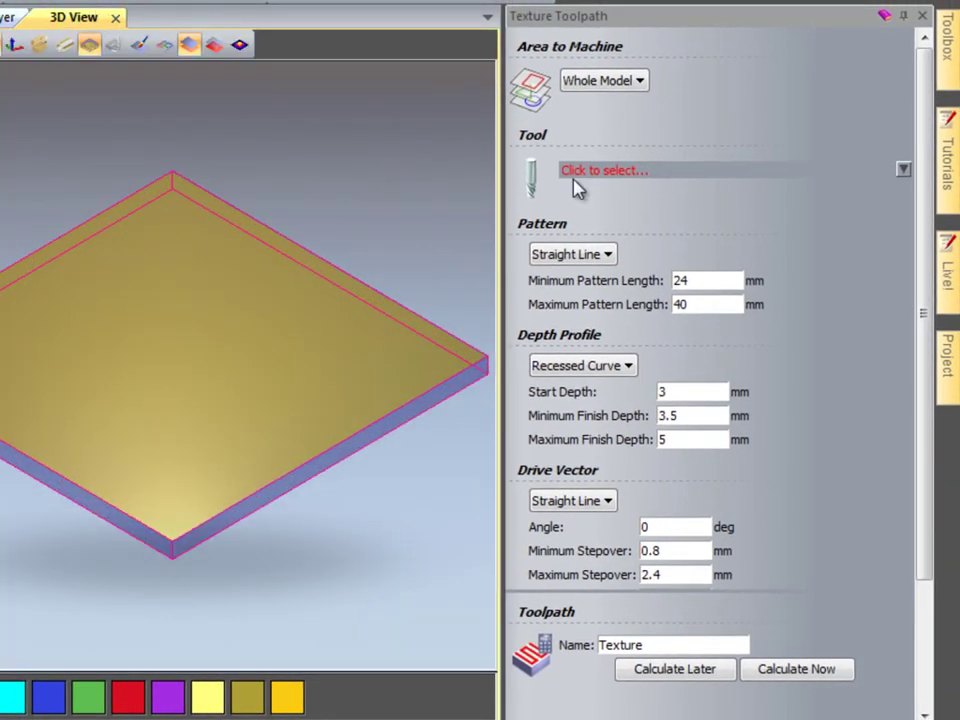
# - Choose the V-Bit 32 mm 100 degree from the V-Carving group and load the toolpath's default values from it
pyautogui.click(578, 173)
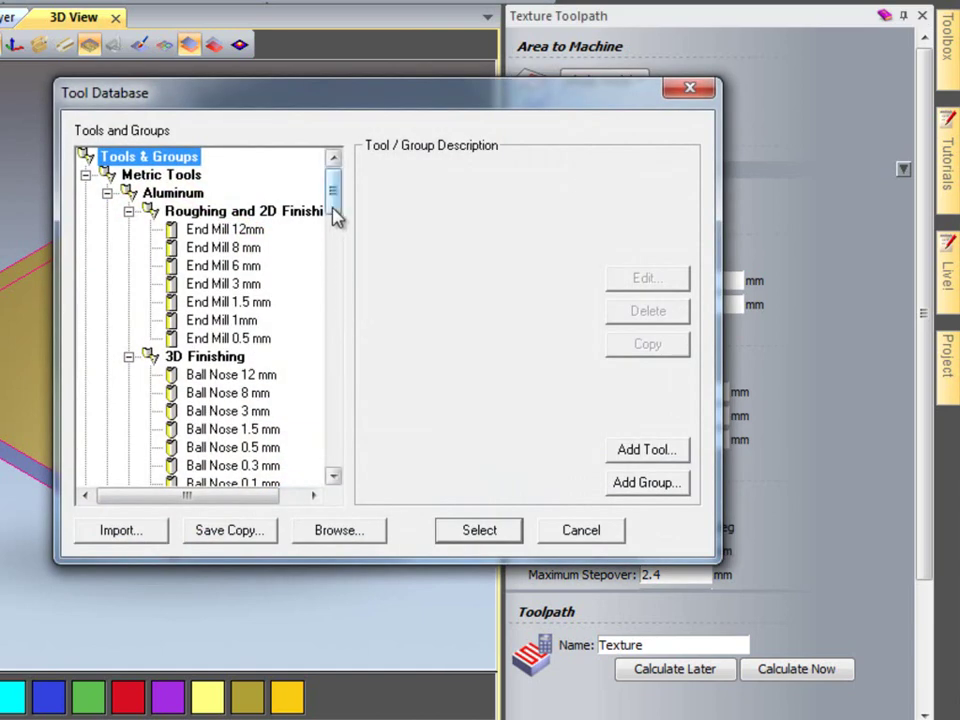
pyautogui.moveTo(334, 212); pyautogui.dragTo(336, 222)
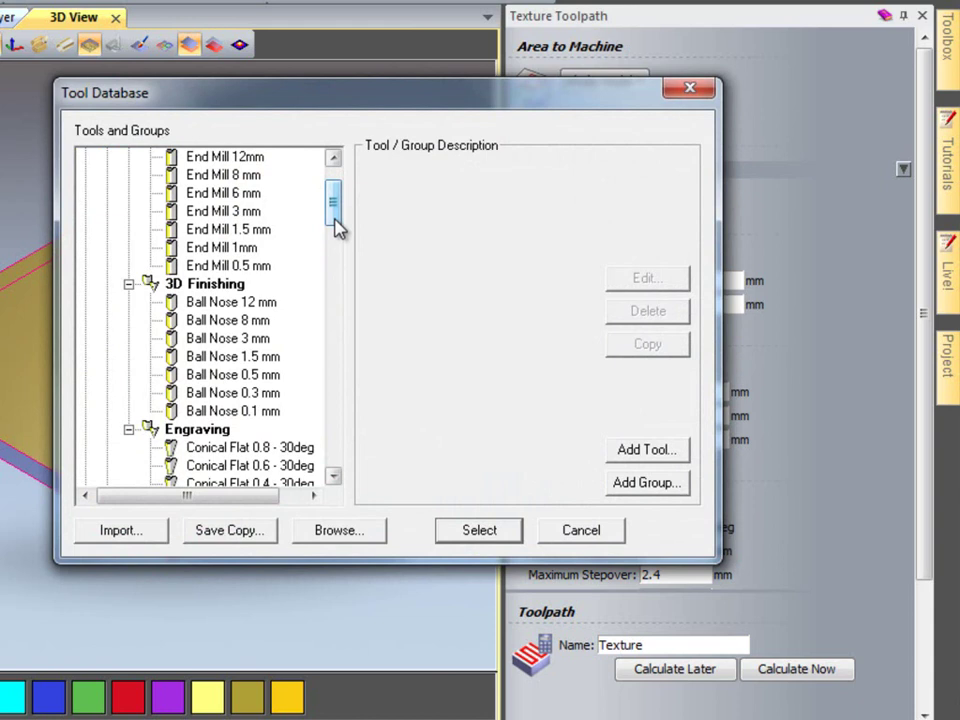
pyautogui.moveTo(337, 218); pyautogui.dragTo(345, 354)
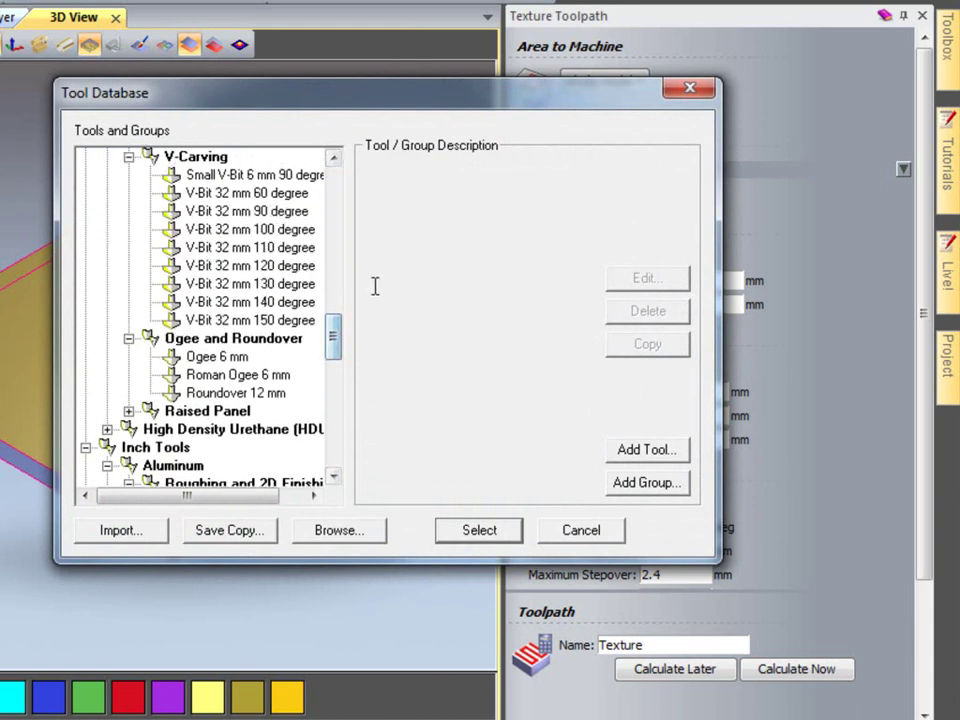
pyautogui.click(238, 231)
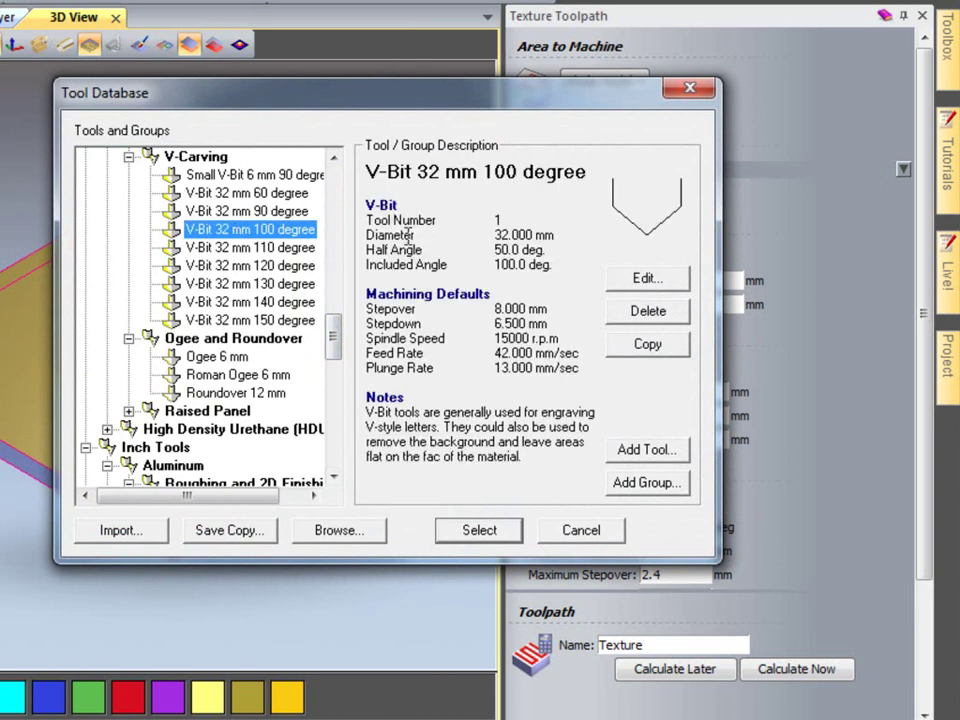
pyautogui.click(479, 530)
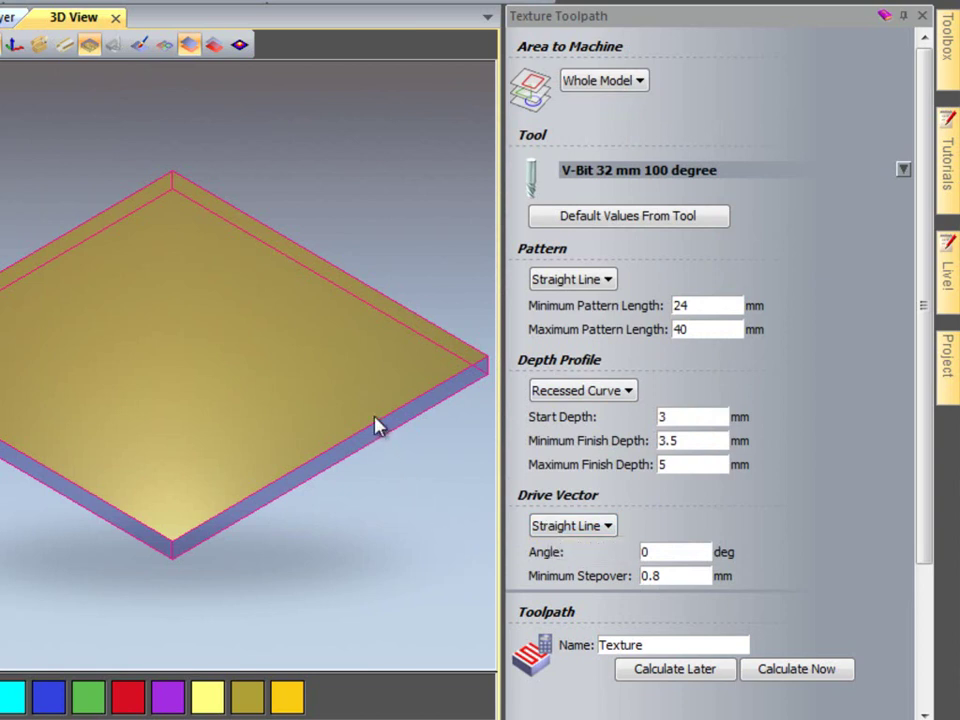
pyautogui.moveTo(378, 425); pyautogui.dragTo(360, 455)
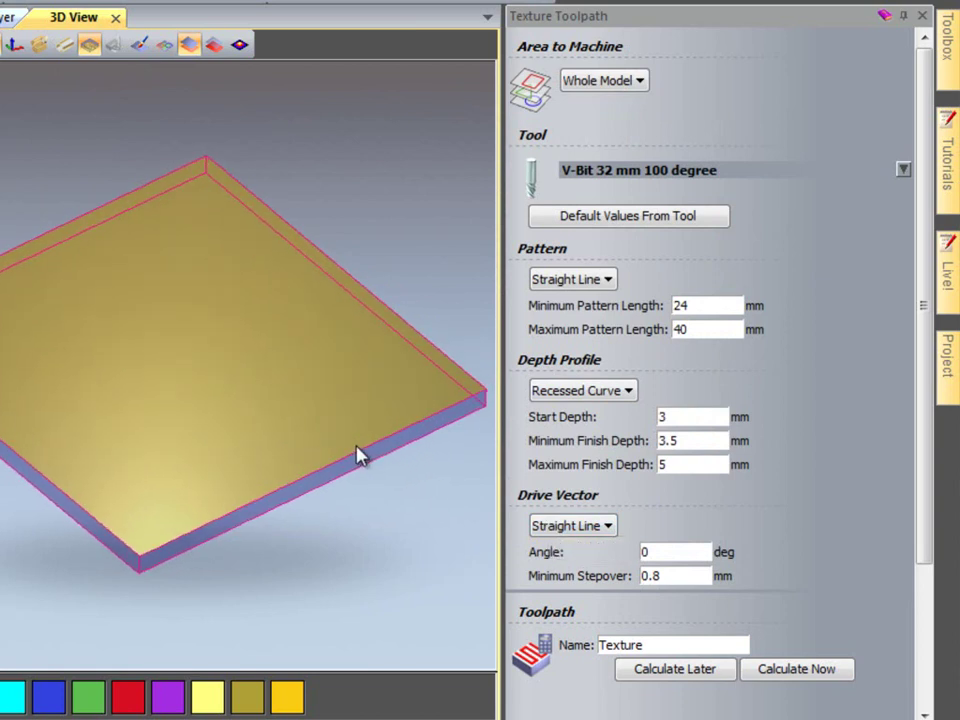
pyautogui.click(552, 218)
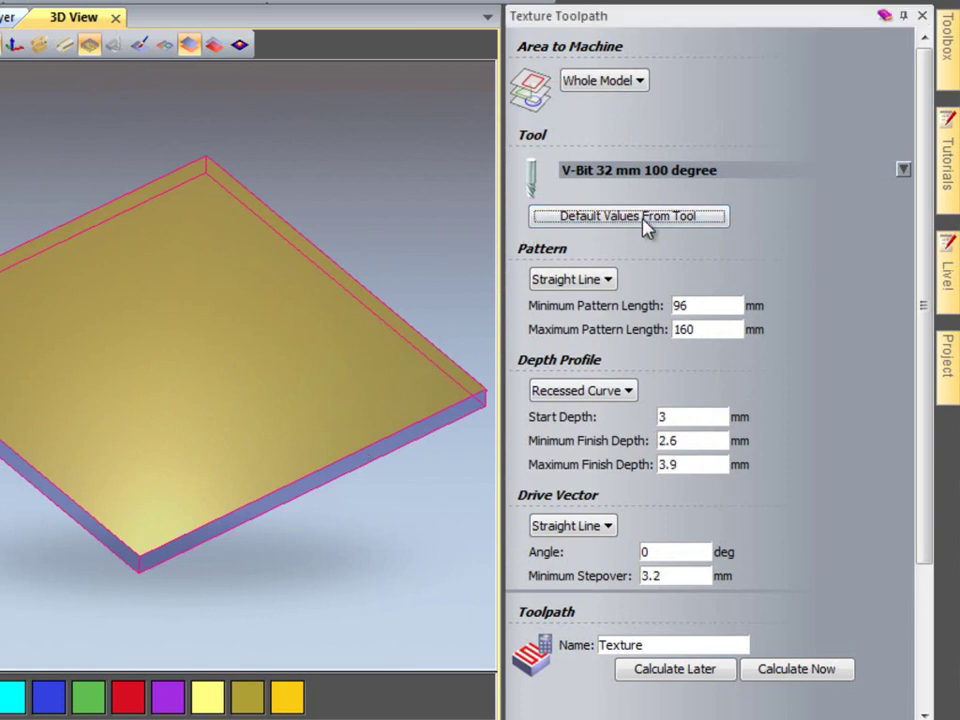
# - Set the material thickness to 18 mm and calculate the texture toolpath
pyautogui.scroll(-3, 915, 500)
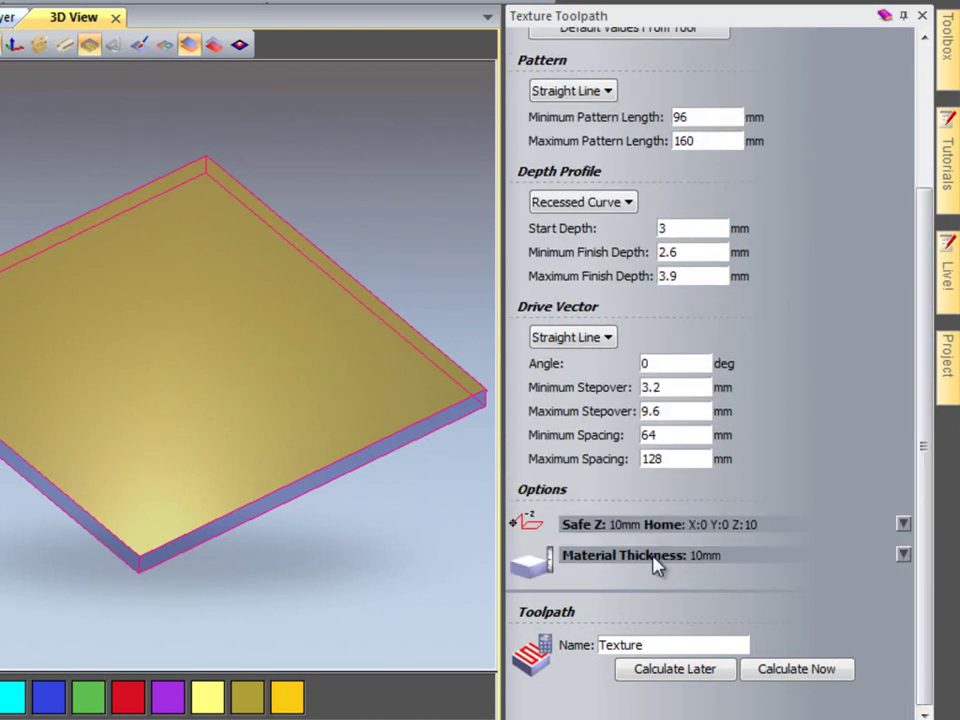
pyautogui.click(903, 555)
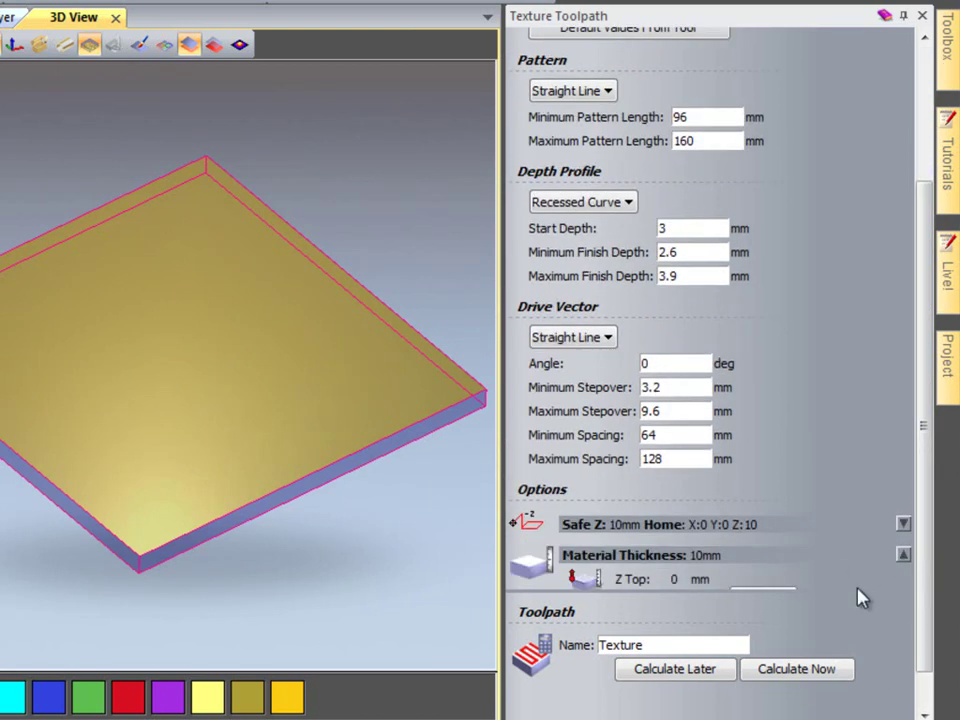
pyautogui.click(924, 712)
pyautogui.click(762, 550)
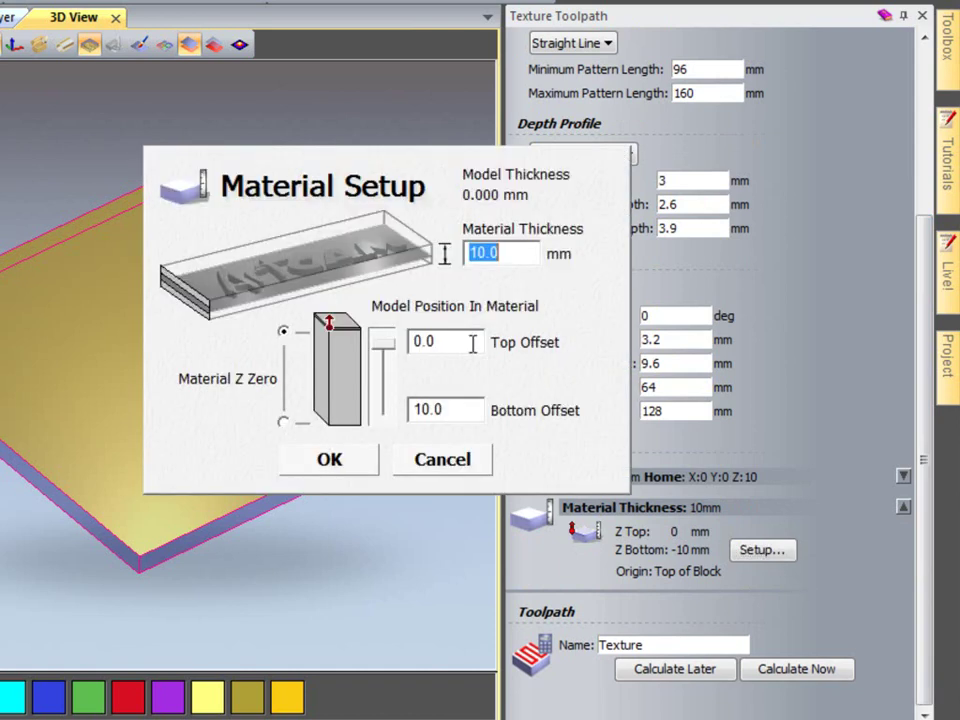
pyautogui.write('18')
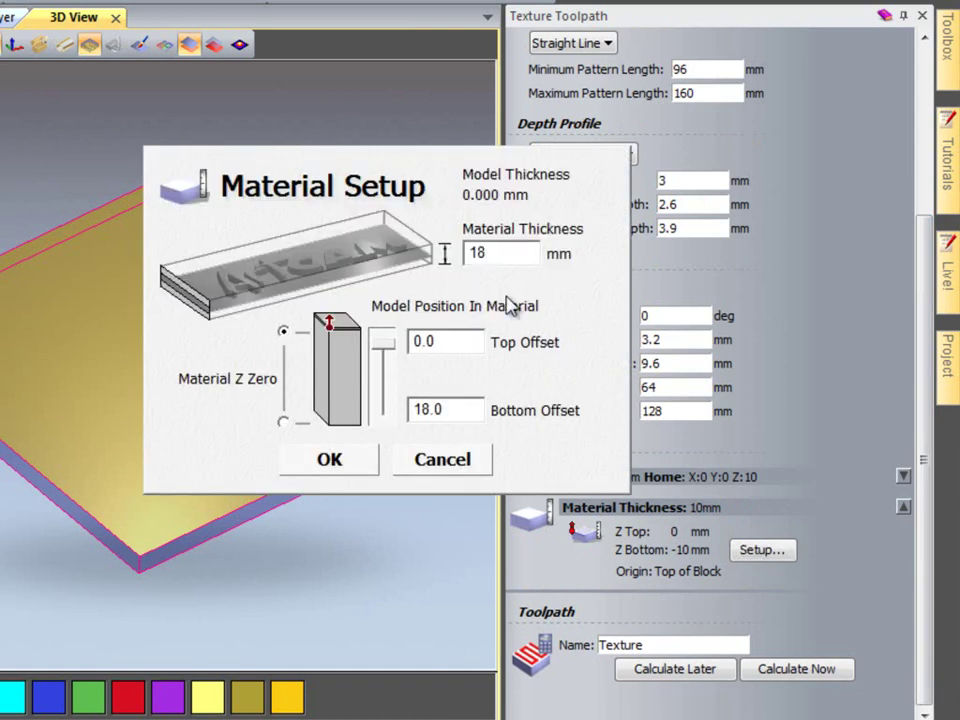
pyautogui.click(322, 461)
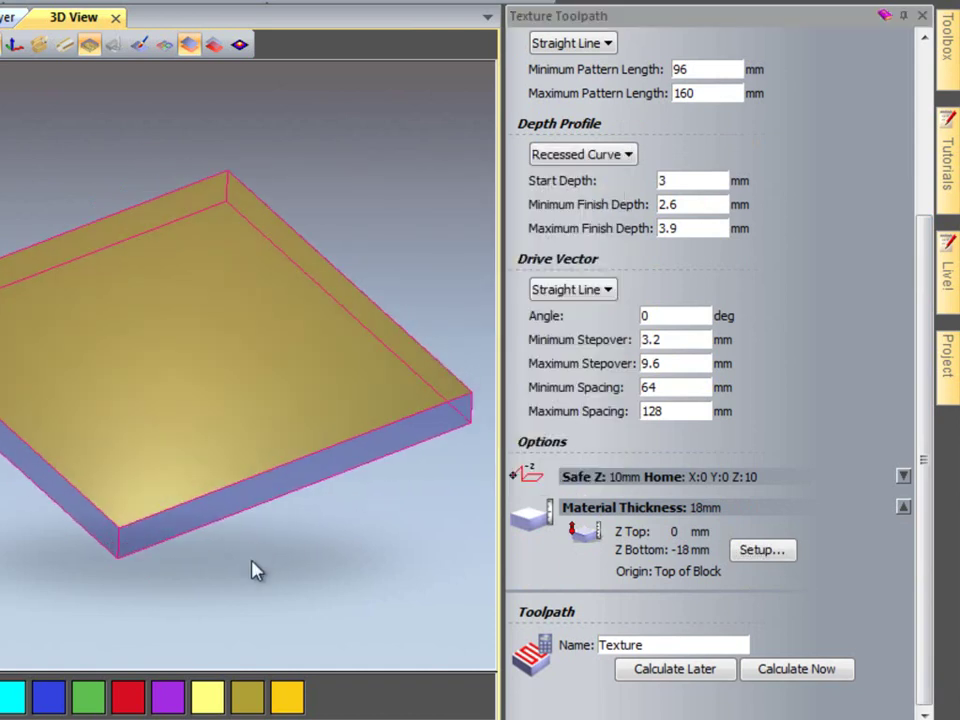
pyautogui.click(762, 670)
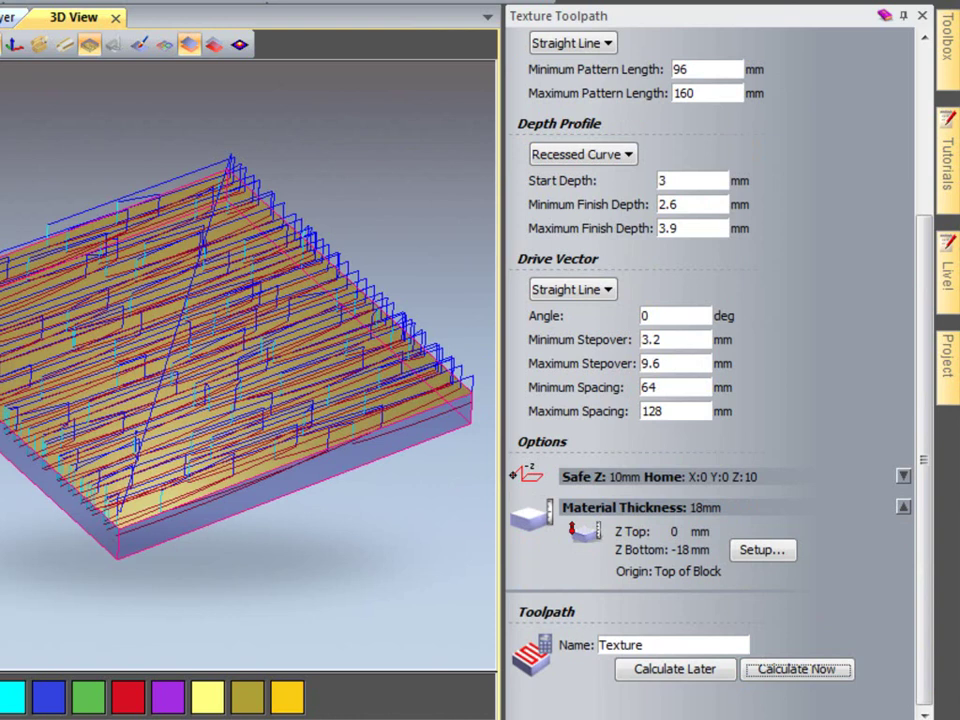
# - Display the Simulation toolbar, simulate the texture toolpath on the whole model at Standard resolution, and inspect the cut surface
pyautogui.rightClick(707, 144)
pyautogui.click(784, 208)
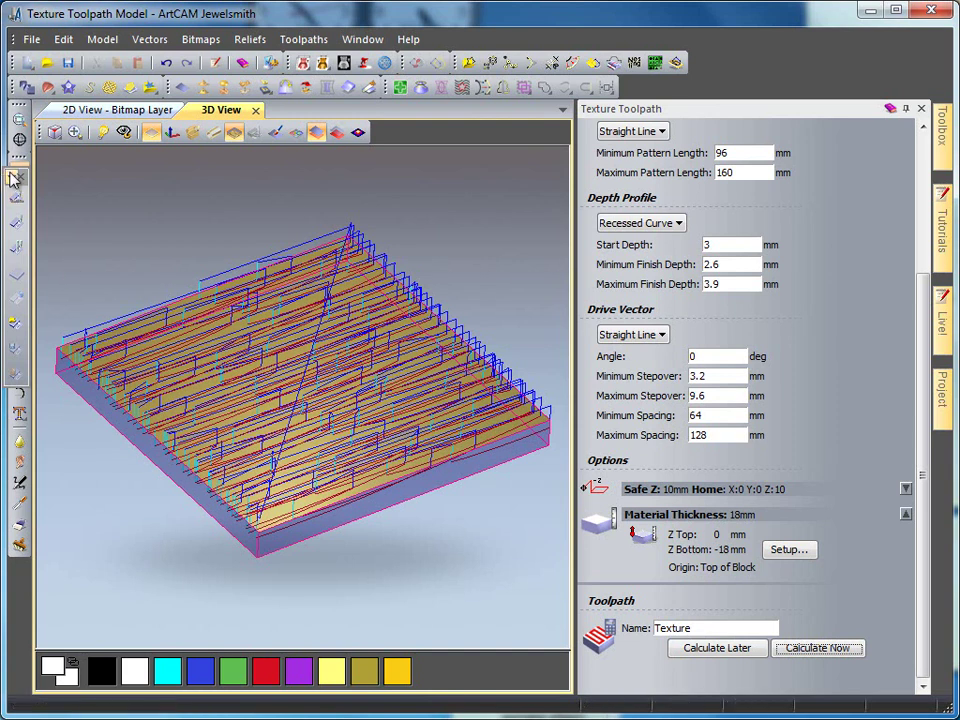
pyautogui.moveTo(30, 208); pyautogui.dragTo(194, 184)
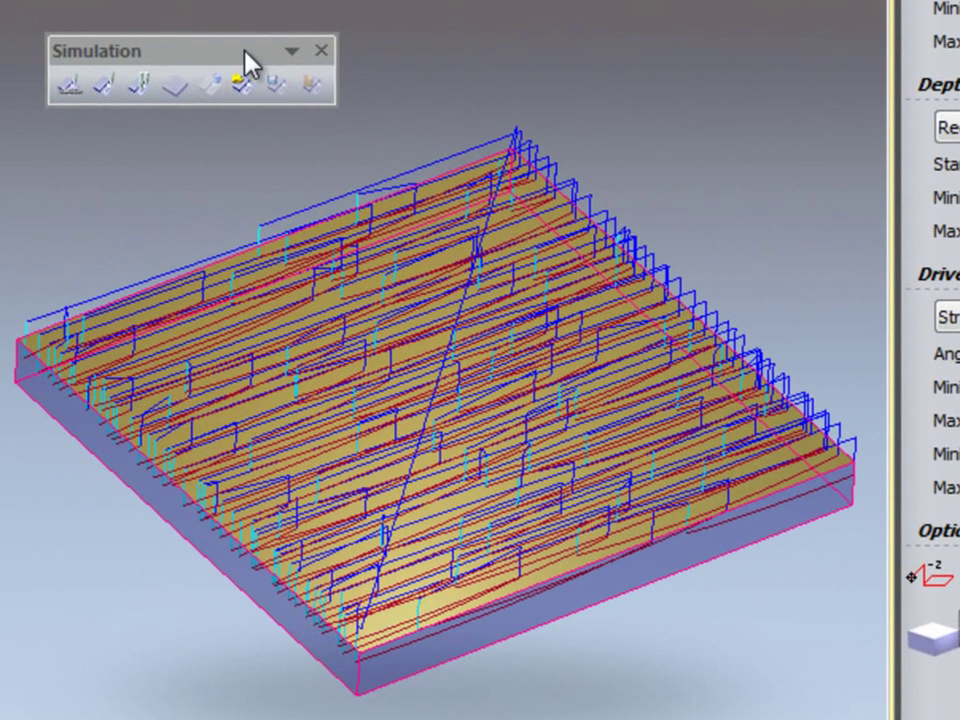
pyautogui.click(102, 92)
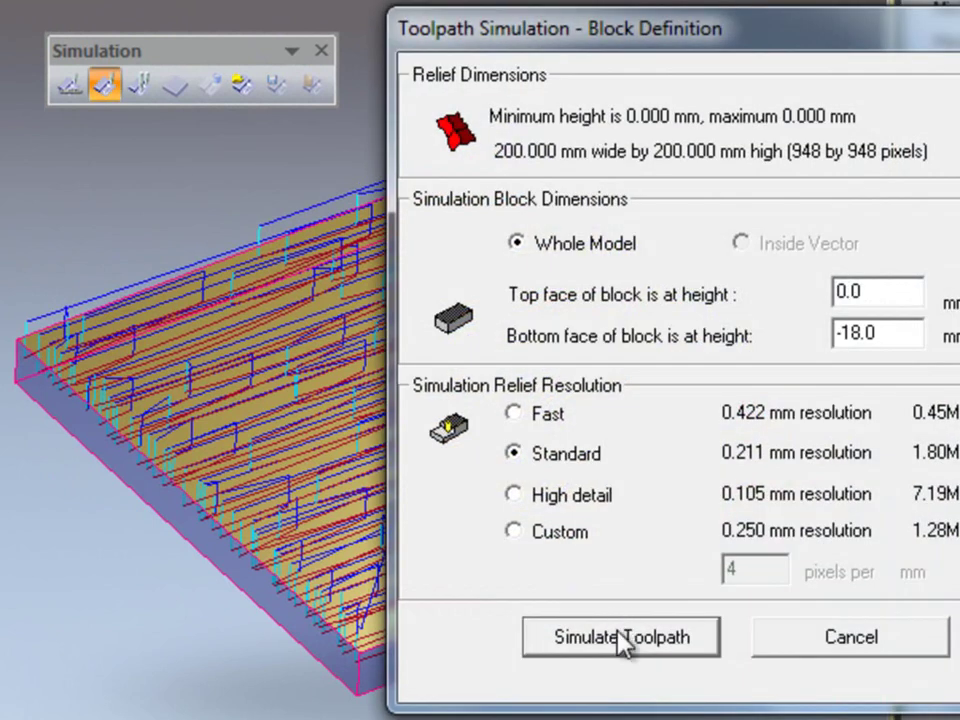
pyautogui.click(622, 640)
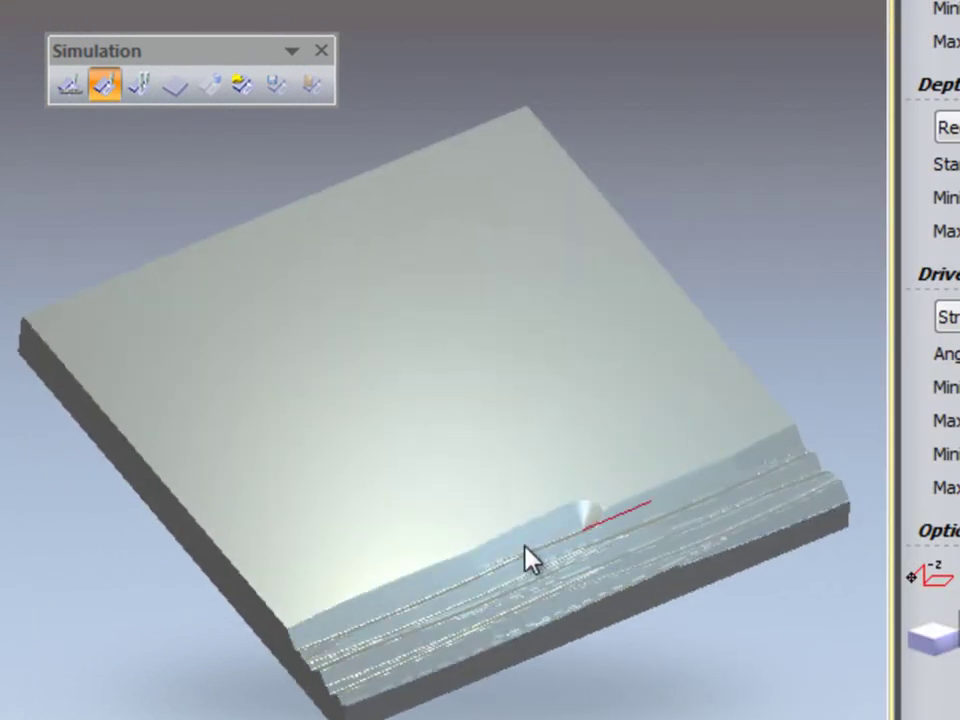
pyautogui.scroll(5, 572, 568)
pyautogui.scroll(-5, 452, 396)
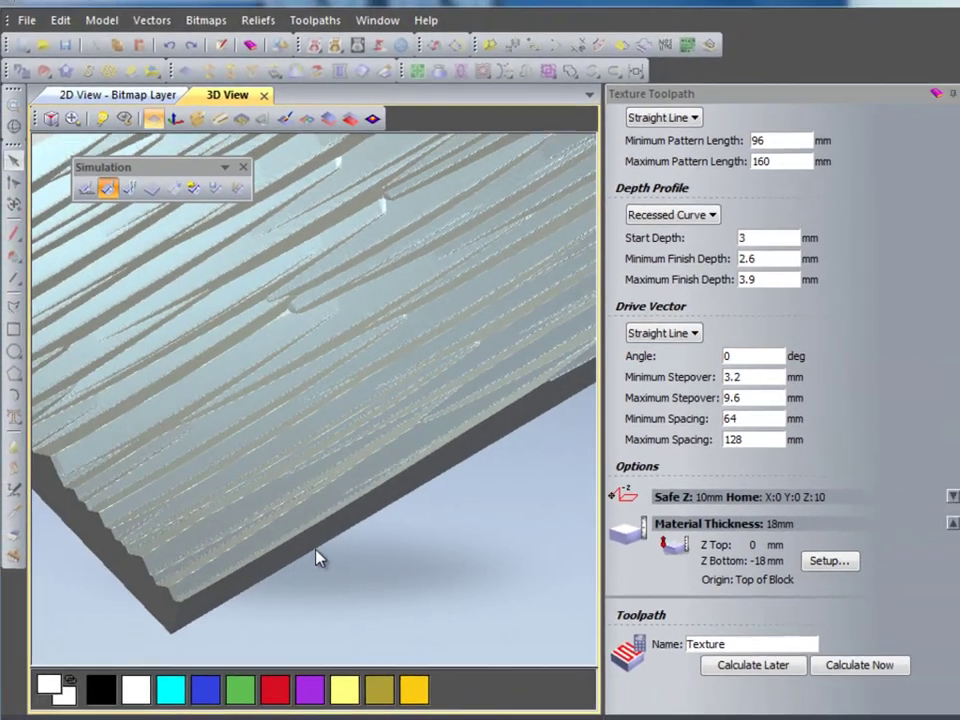
pyautogui.scroll(-3, 316, 558)
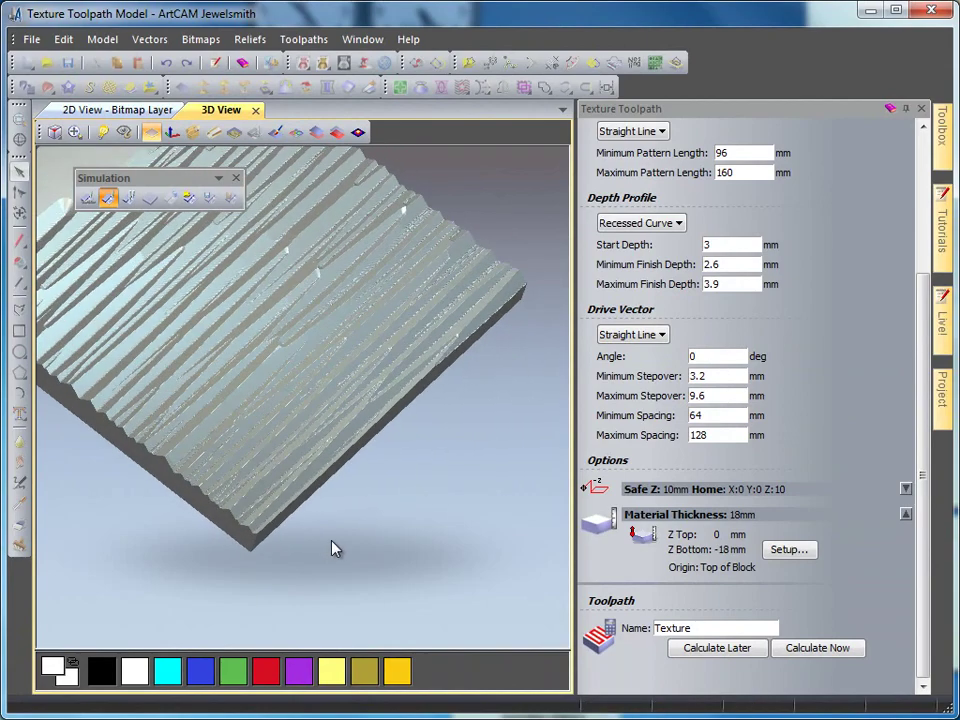
pyautogui.moveTo(334, 548); pyautogui.dragTo(424, 433)
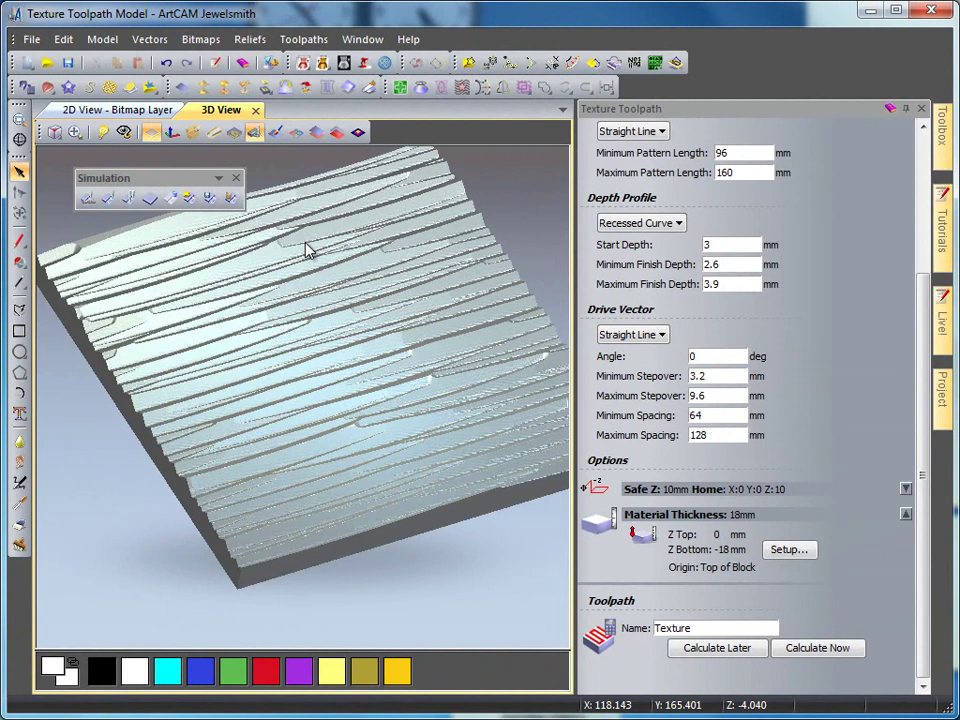
# - Change the simulation rendering material to 9ct Satin Finish in the 3D graphics options
pyautogui.click(124, 133)
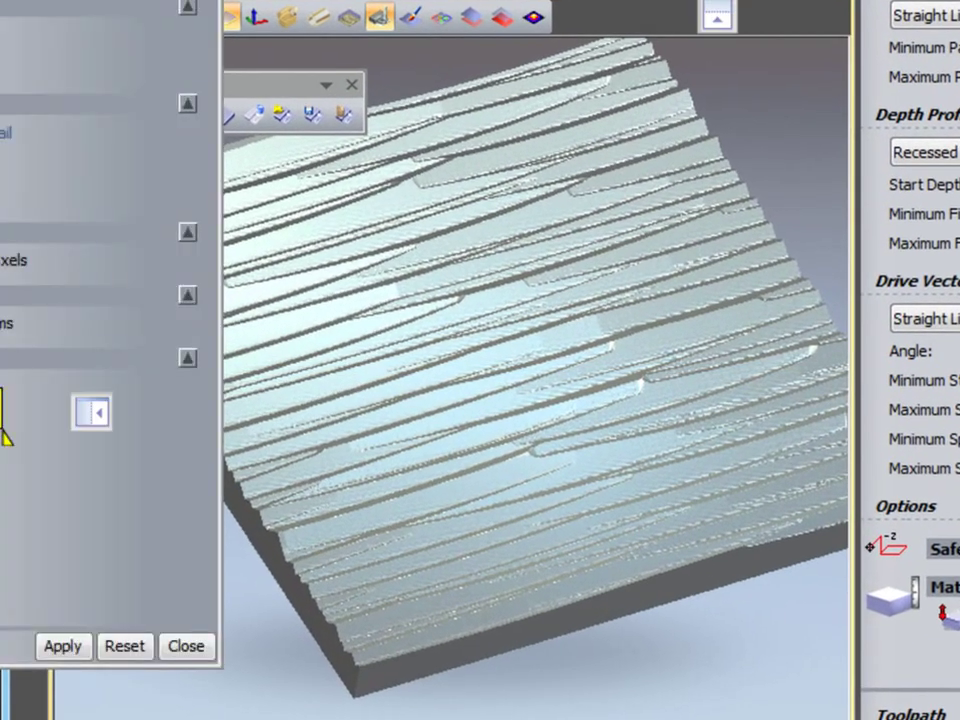
pyautogui.moveTo(5, 35); pyautogui.dragTo(259, 83)
pyautogui.click(294, 253)
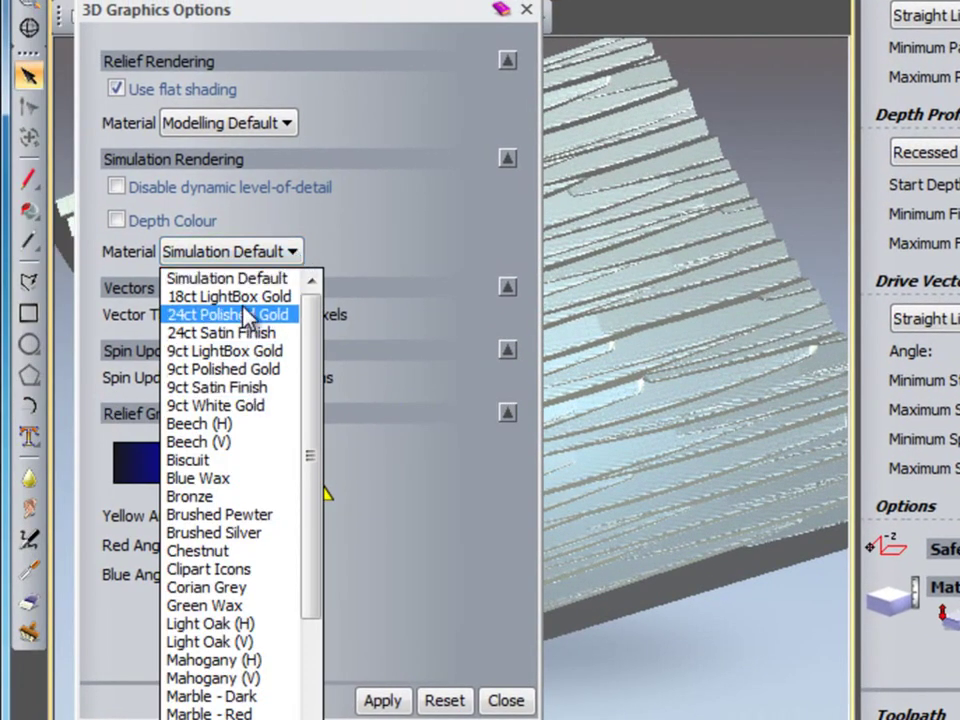
pyautogui.click(240, 388)
pyautogui.click(381, 700)
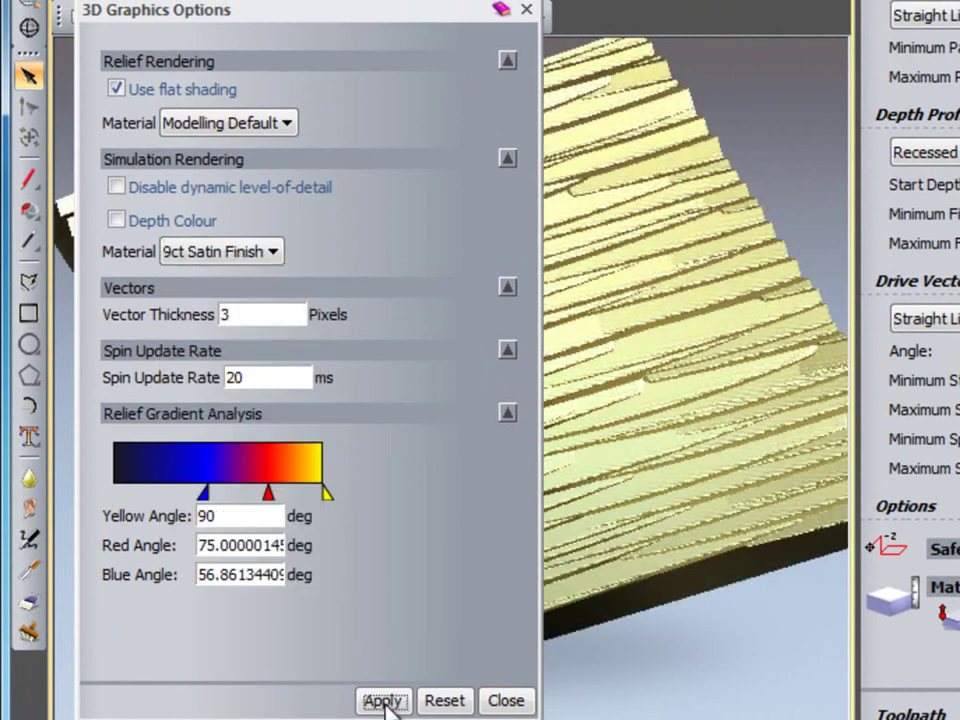
pyautogui.click(508, 703)
pyautogui.moveTo(572, 429)
pyautogui.mouseDown()
pyautogui.moveTo(538, 619)
pyautogui.moveTo(568, 625)
pyautogui.moveTo(611, 553)
pyautogui.moveTo(606, 469)
pyautogui.moveTo(590, 455)
pyautogui.mouseUp()
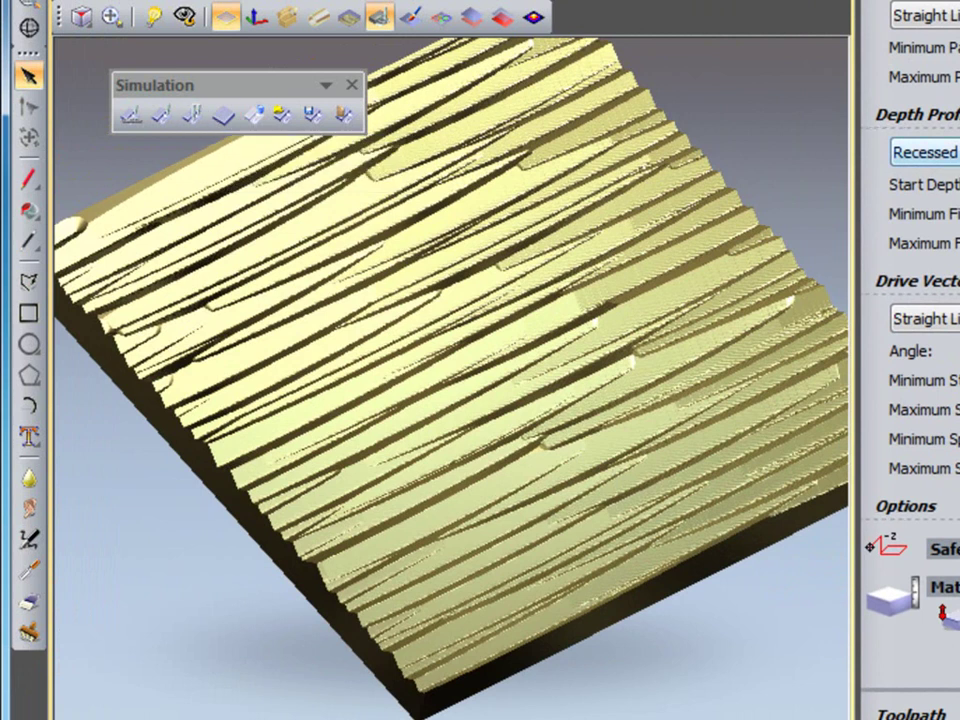
# - Reset the toolpath simulation to an uncut block
pyautogui.click(233, 120)
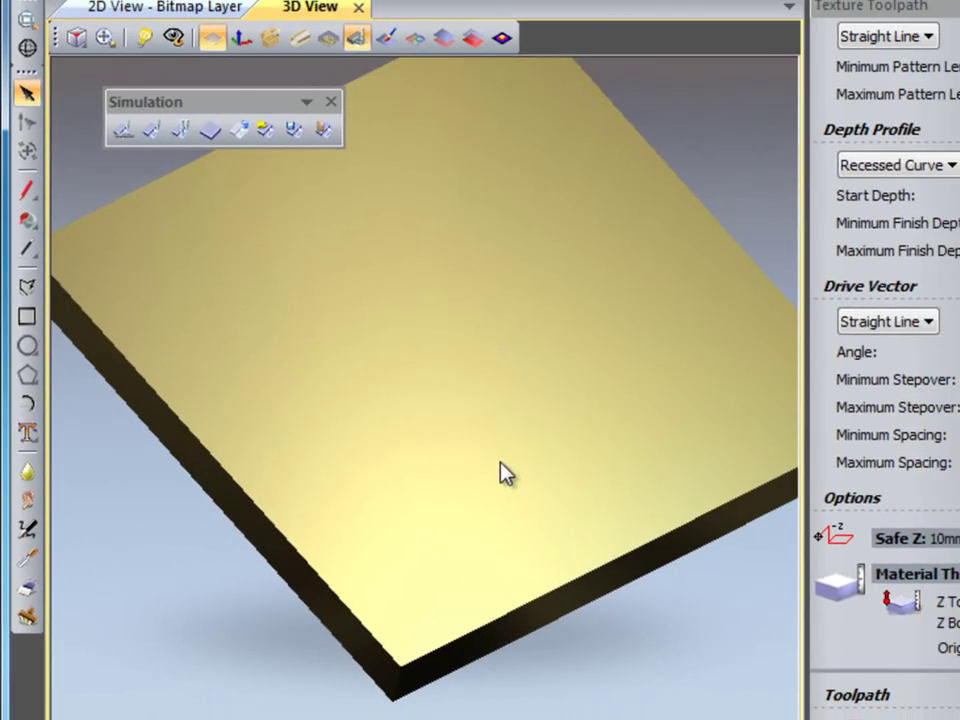
pyautogui.moveTo(505, 473); pyautogui.dragTo(445, 389)
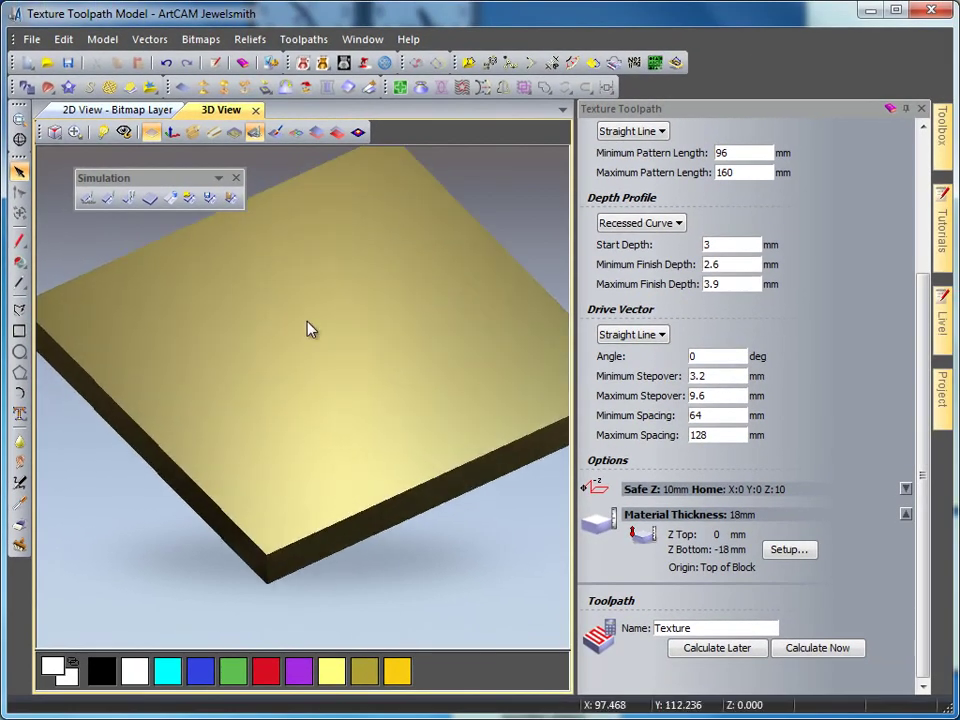
# - Switch the texture pattern to Selected Vector and assign the crescent shape beside the Pattern label as the pattern vector
pyautogui.scroll(5, 836, 294)
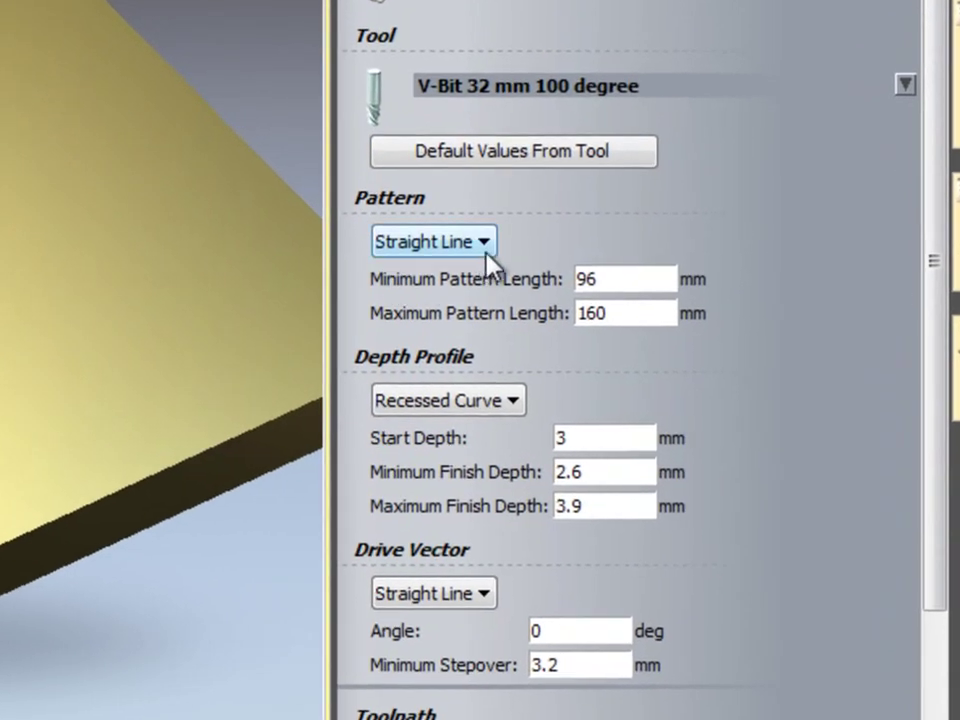
pyautogui.click(662, 328)
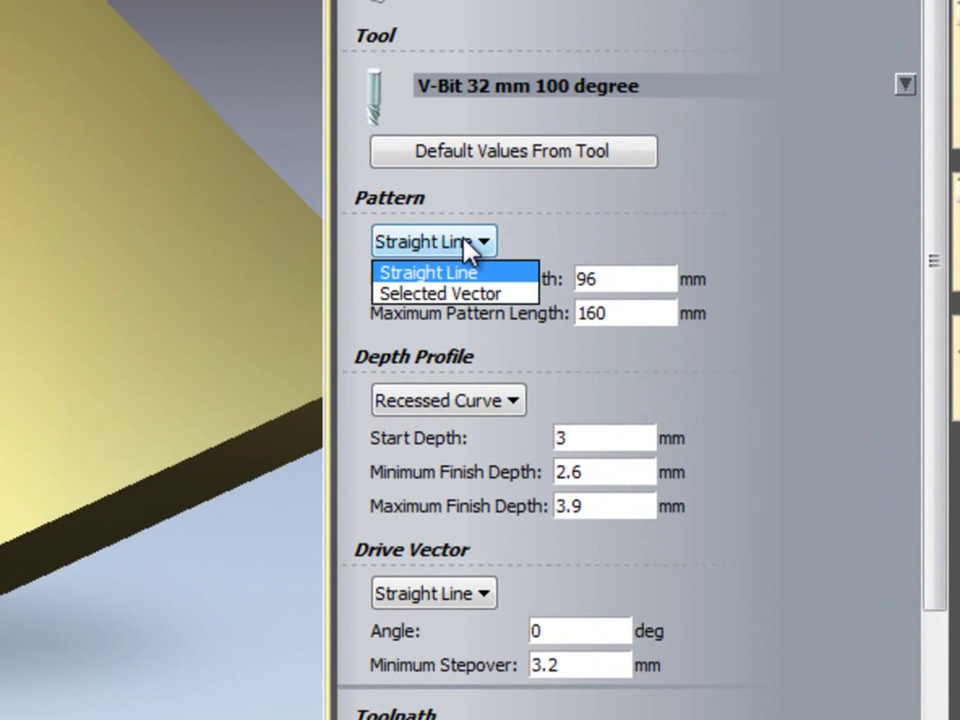
pyautogui.click(437, 296)
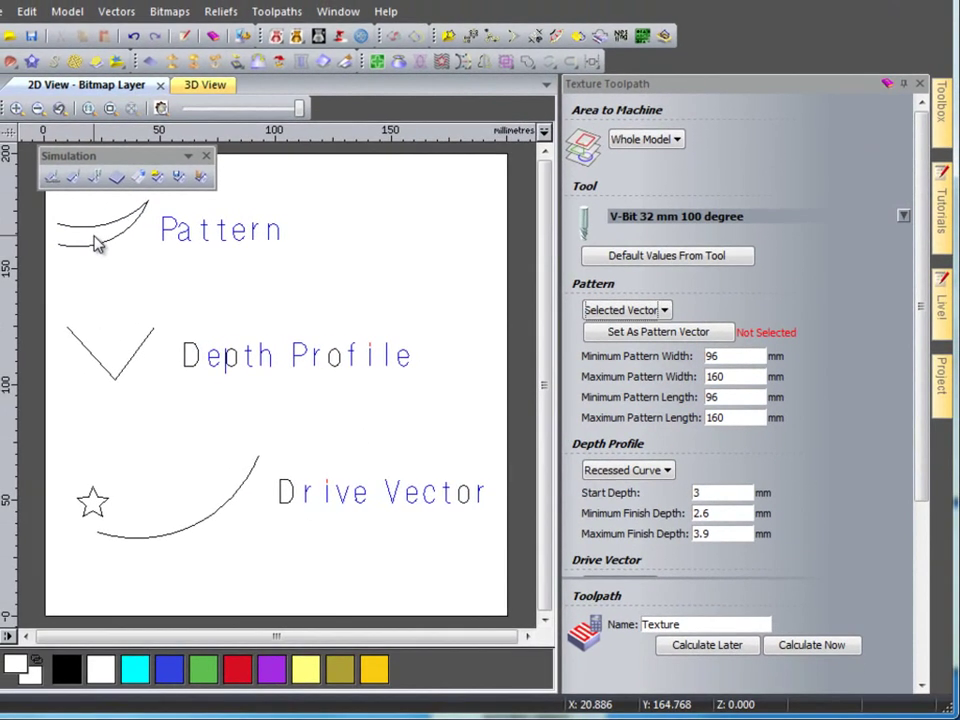
pyautogui.click(0, 192)
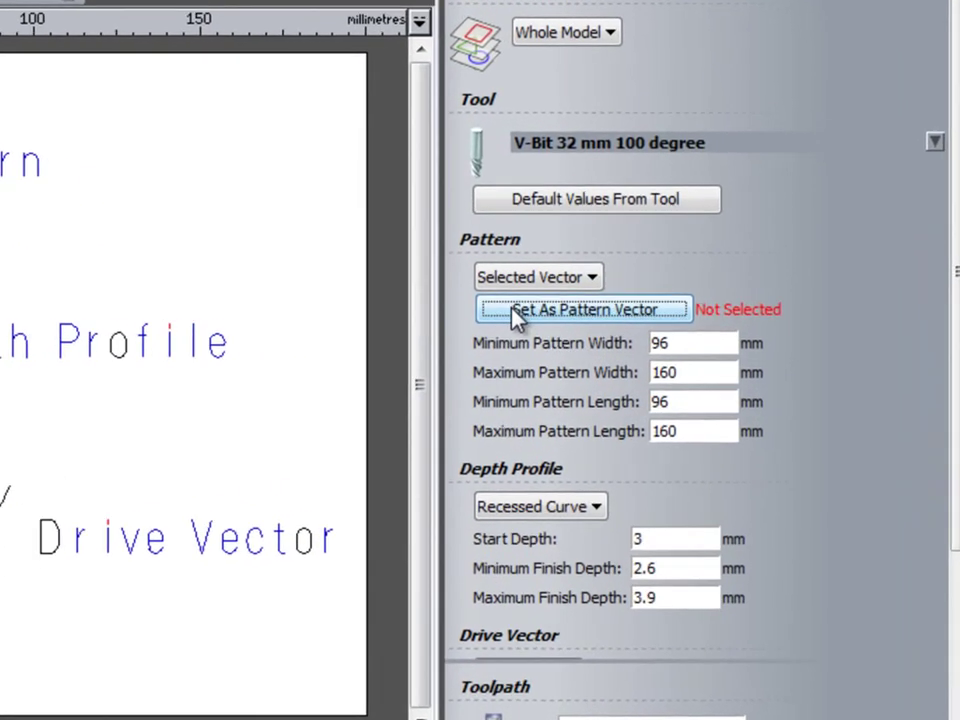
pyautogui.click(560, 326)
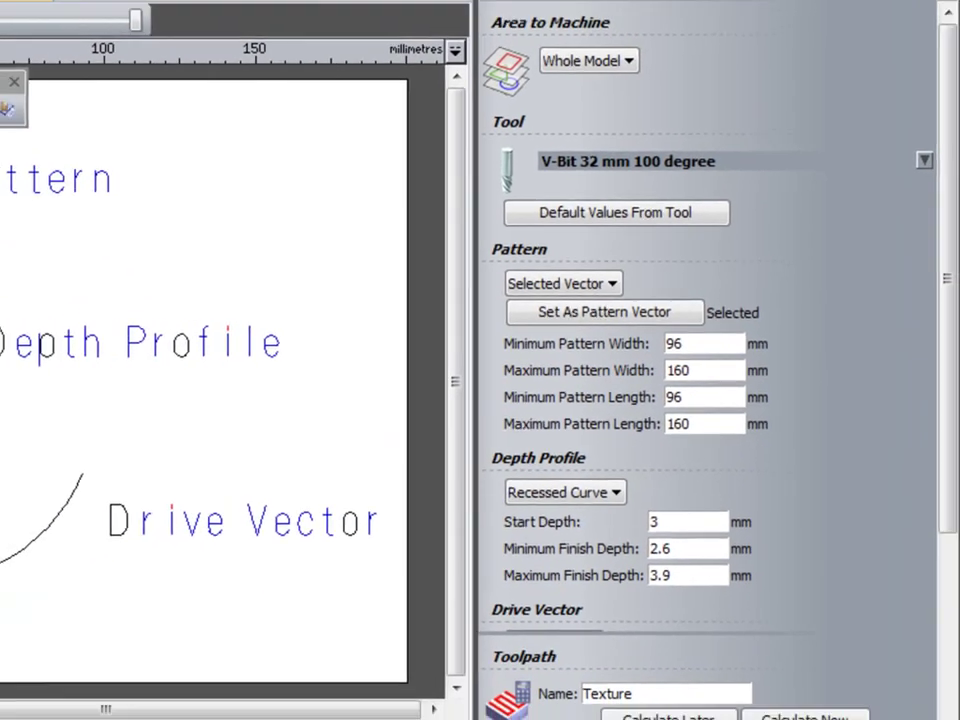
# - Check the crescent pattern vector's width and height in the Transform Vector(s) settings without changing it
pyautogui.click(11, 236)
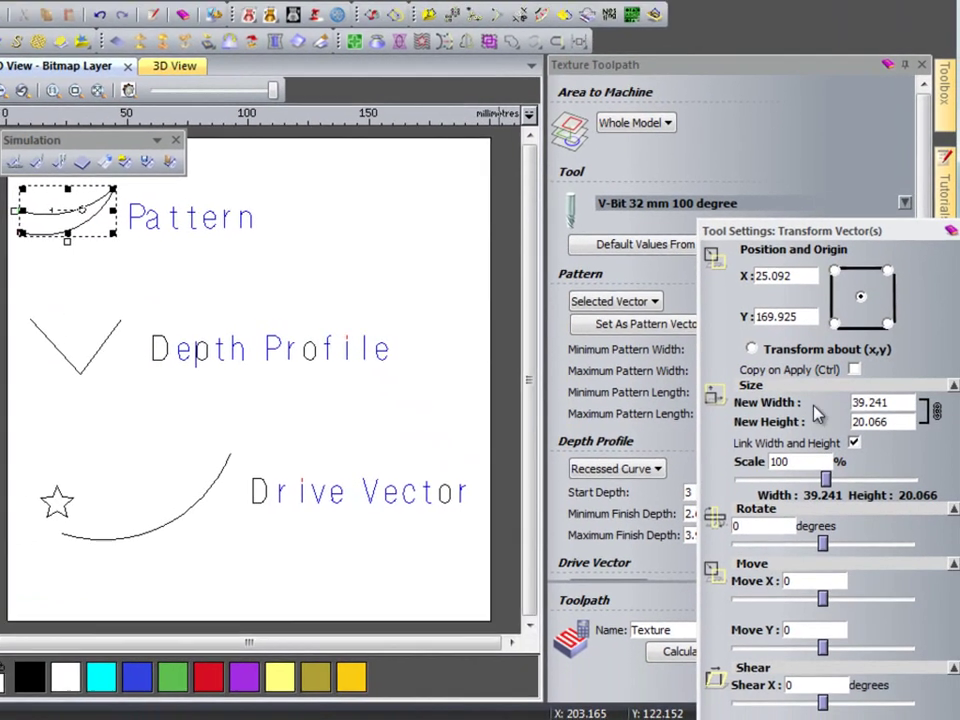
pyautogui.moveTo(843, 245); pyautogui.dragTo(396, 158)
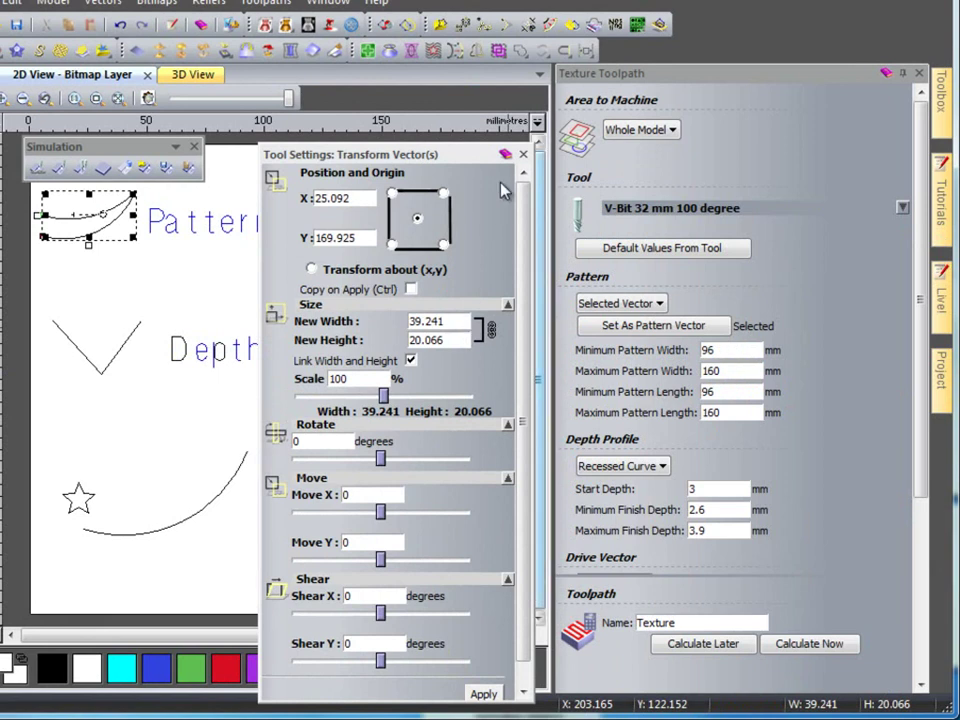
pyautogui.click(523, 156)
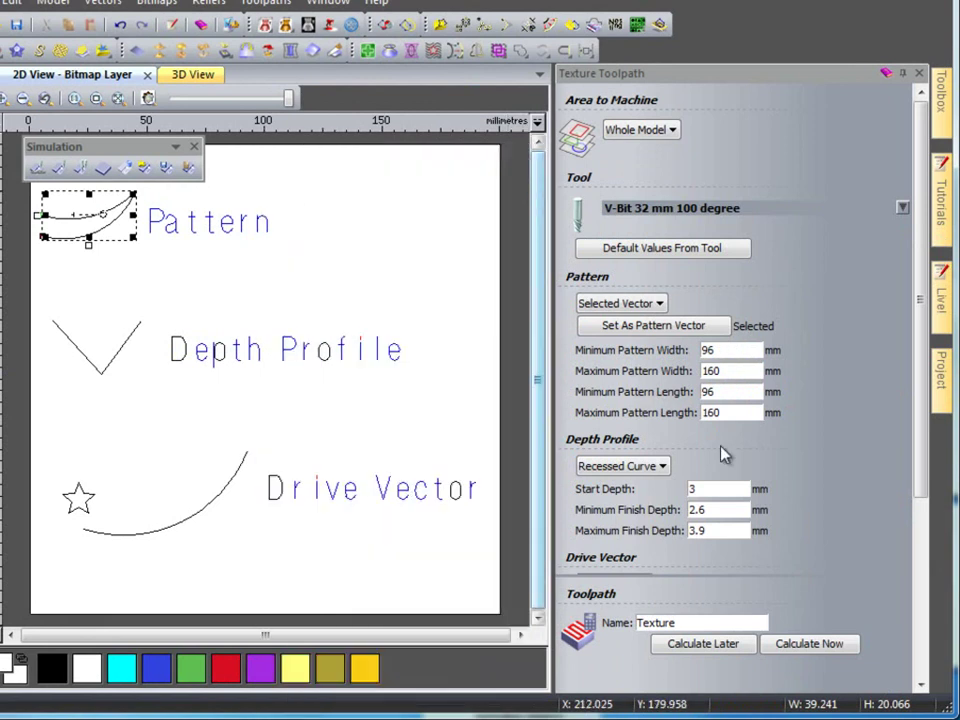
# - Set the minimum and maximum pattern width to 40 mm and the minimum and maximum pattern length to 20 mm
pyautogui.doubleClick(738, 352)
pyautogui.write('40')
pyautogui.press('Tab')
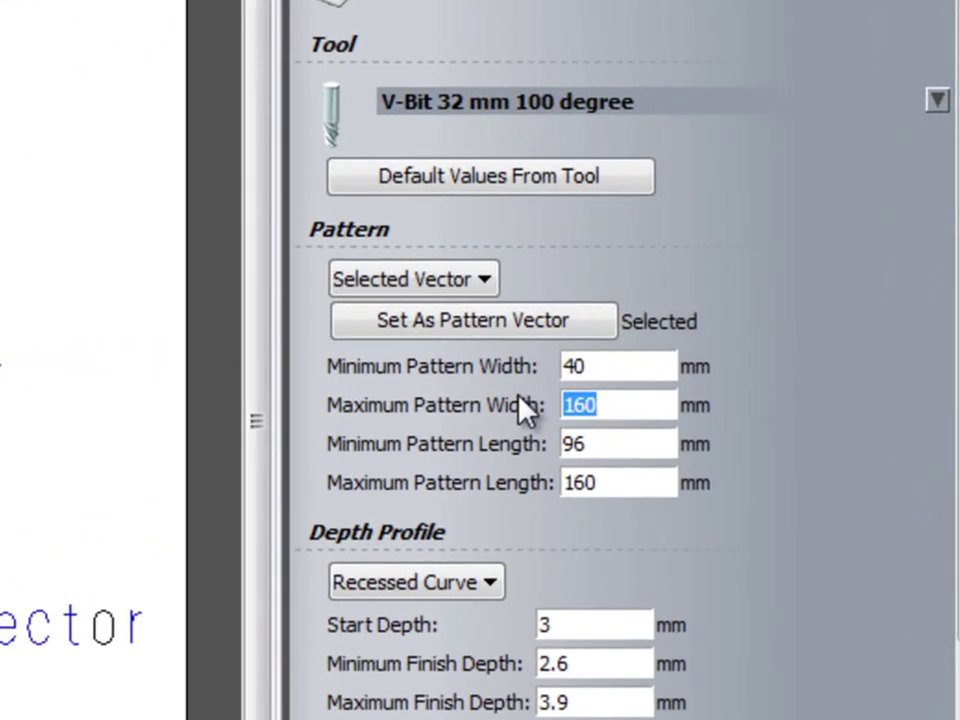
pyautogui.write('40')
pyautogui.doubleClick(521, 461)
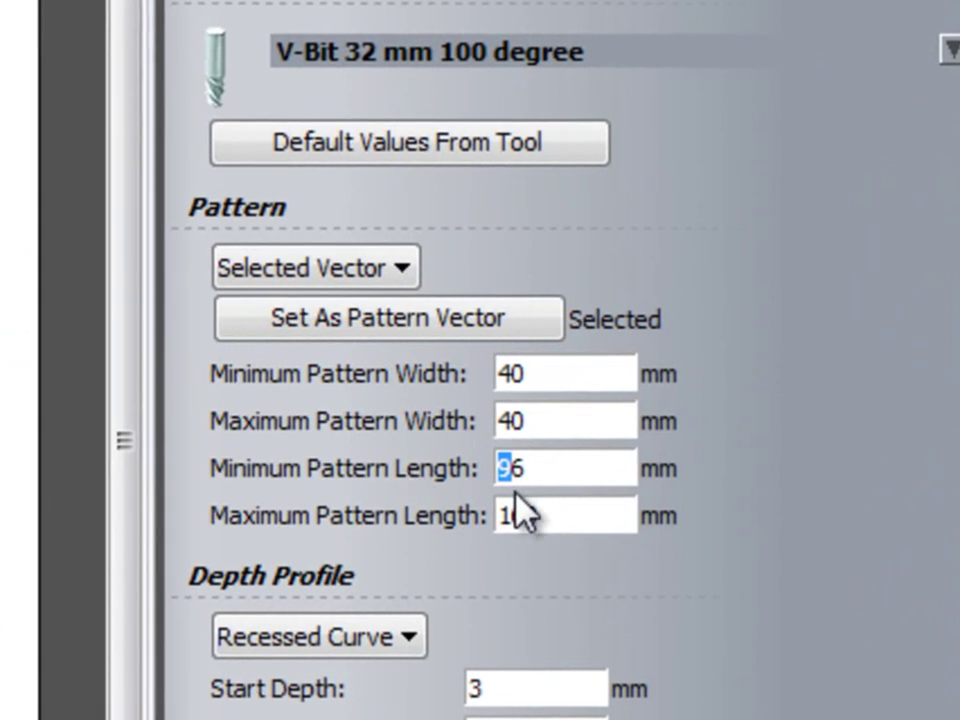
pyautogui.write('20')
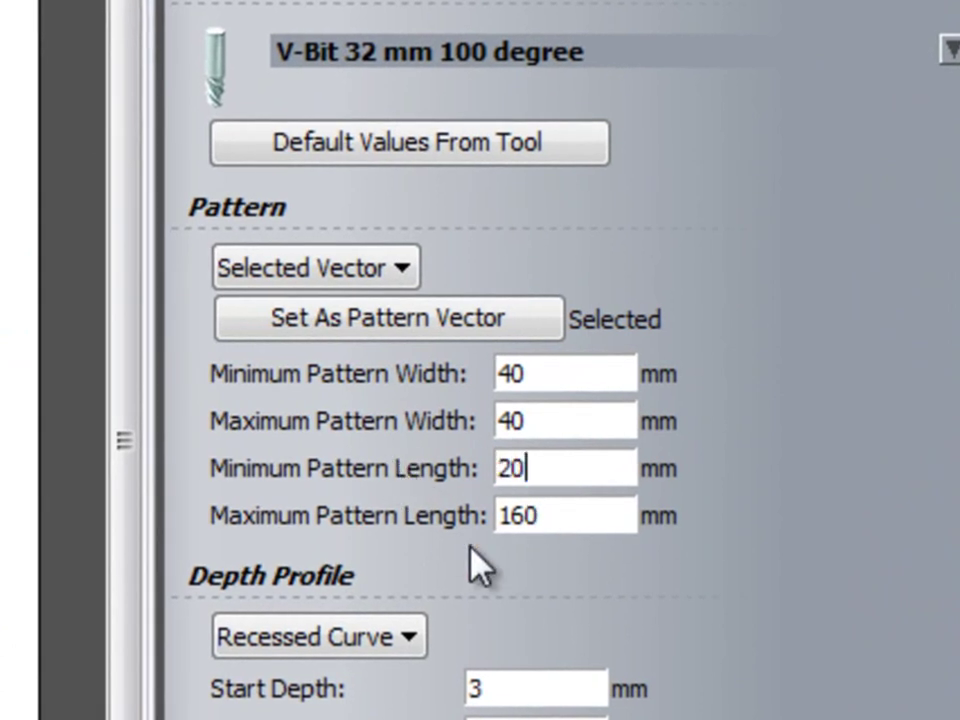
pyautogui.doubleClick(561, 519)
pyautogui.write('20')
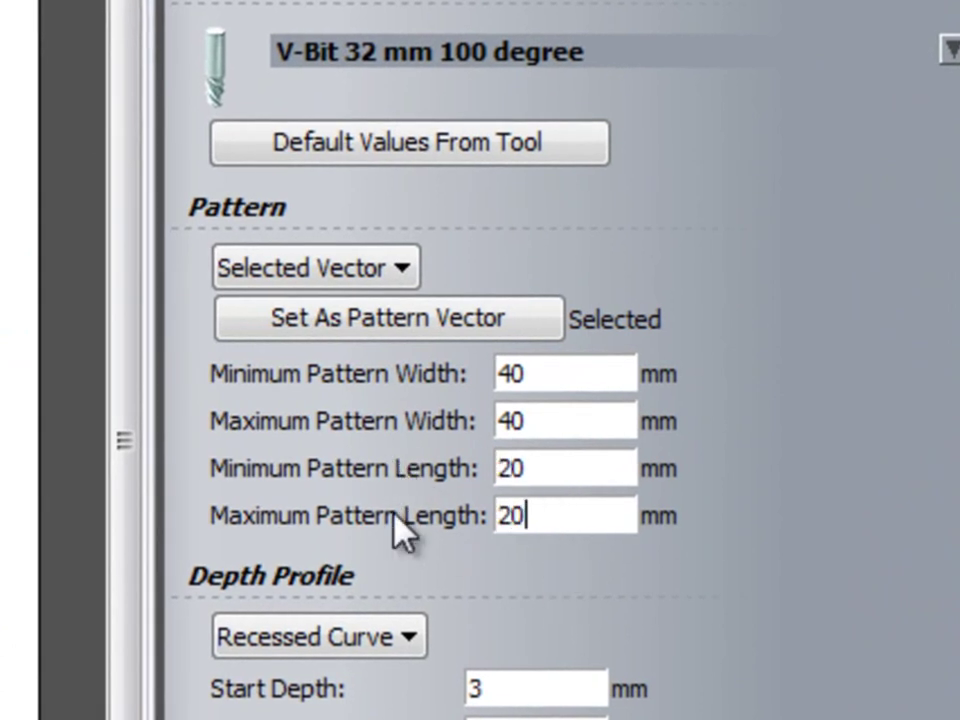
# - Calculate the texture toolpath and inspect its crescent-shaped passes on the block in the 3D view
pyautogui.scroll(-8, 450, 400)
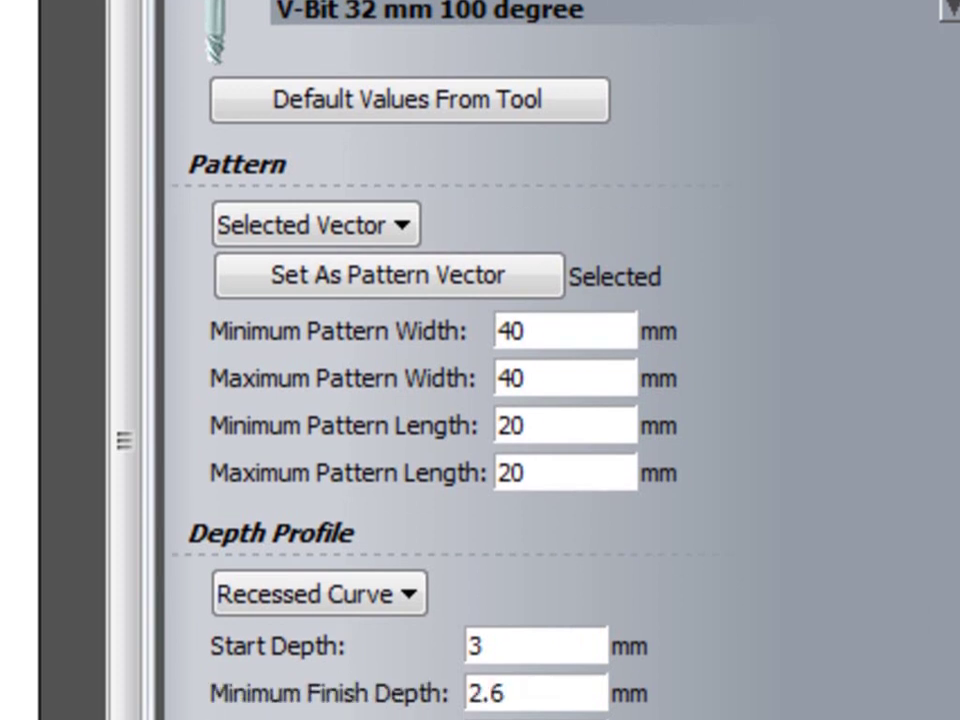
pyautogui.scroll(-2, 179, 655)
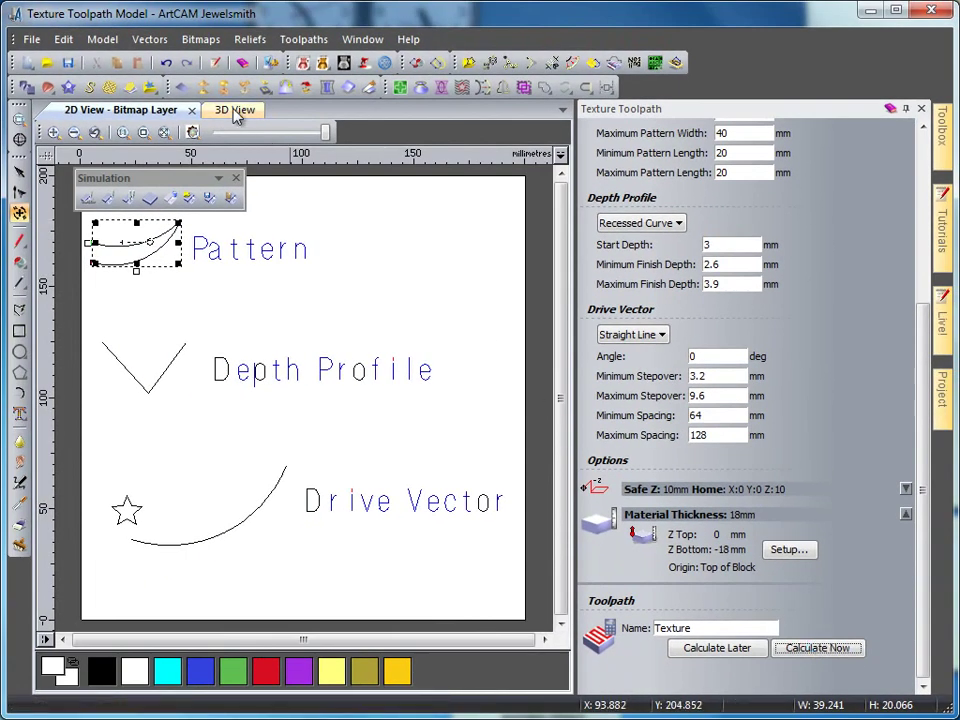
pyautogui.click(237, 112)
pyautogui.scroll(2, 380, 545)
pyautogui.moveTo(380, 545); pyautogui.dragTo(347, 582)
pyautogui.moveTo(368, 541); pyautogui.dragTo(215, 596)
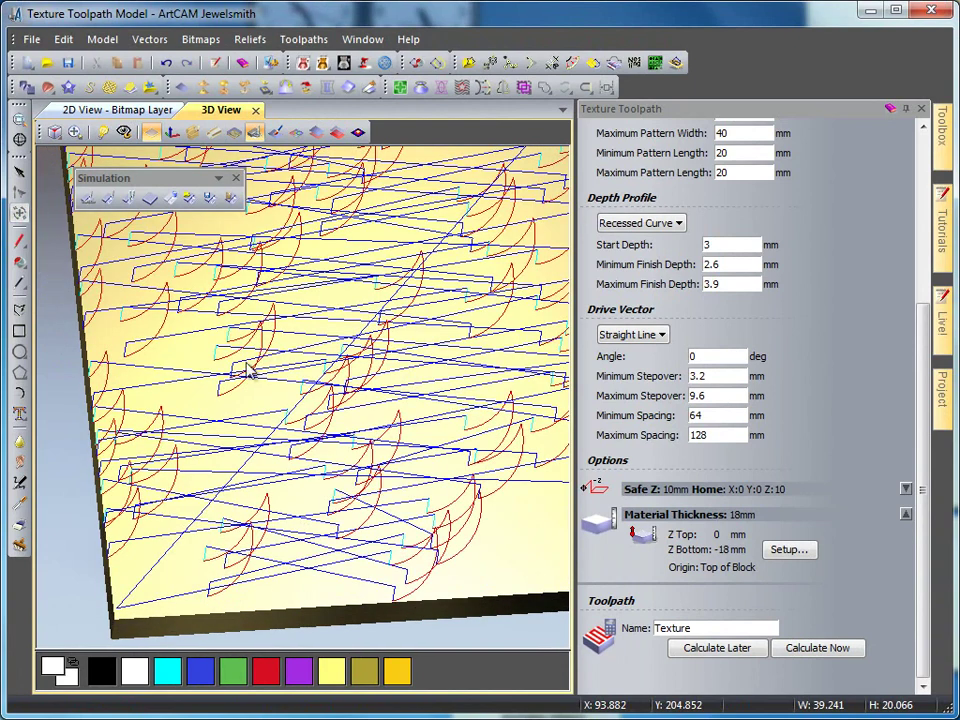
pyautogui.moveTo(285, 388); pyautogui.dragTo(282, 484)
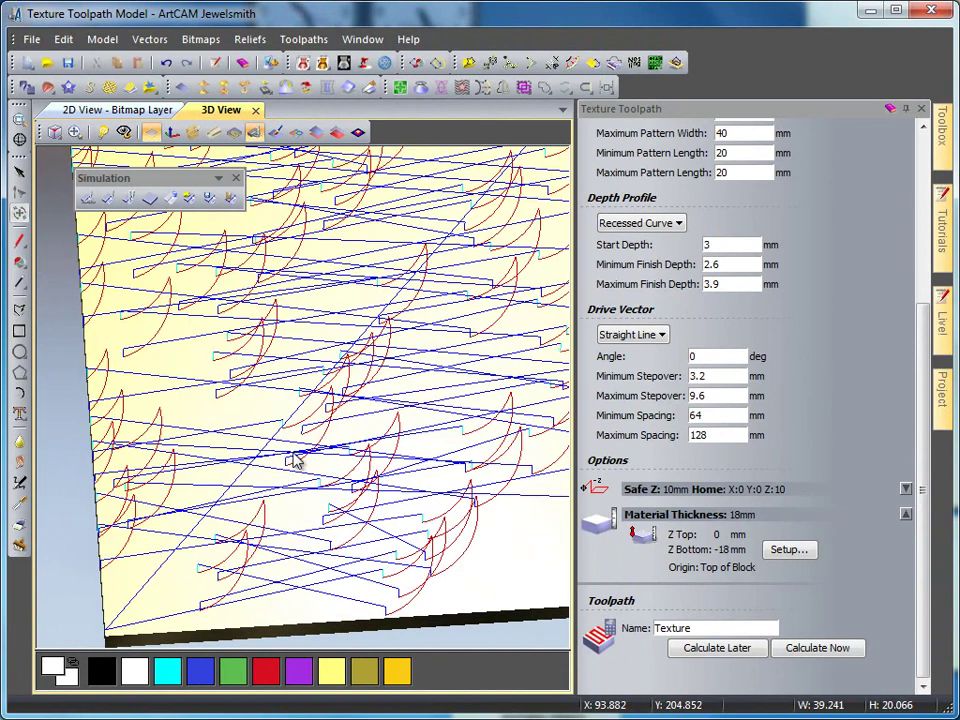
pyautogui.rightClick(295, 462)
# - Simulate the crescent texture toolpath and inspect the depth and overlap of the cuts from different angles
pyautogui.click(113, 201)
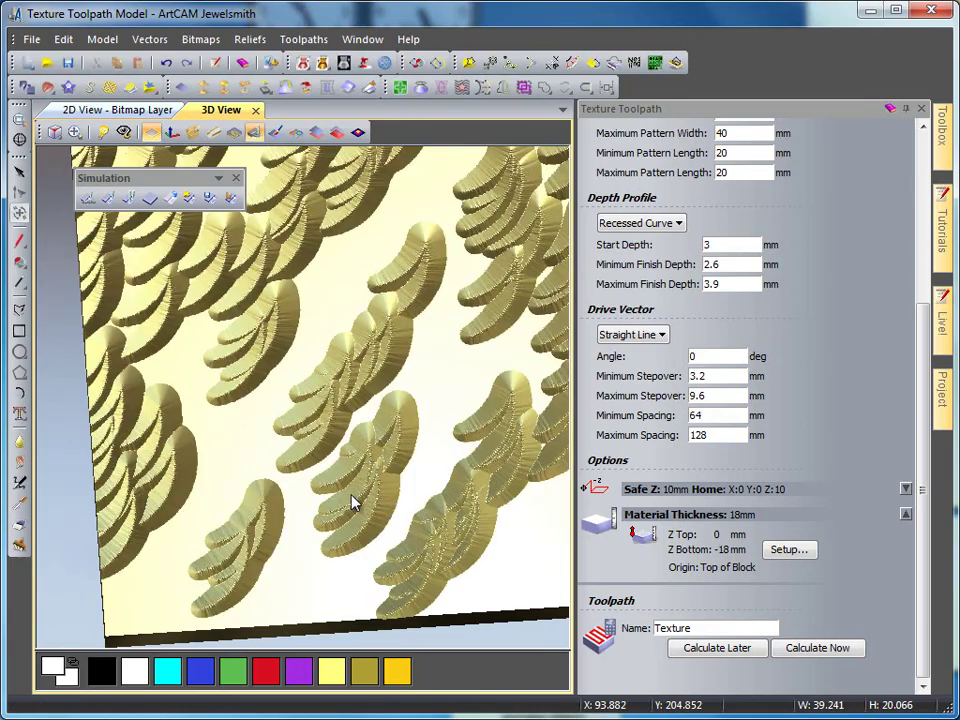
pyautogui.moveTo(352, 503); pyautogui.dragTo(380, 500)
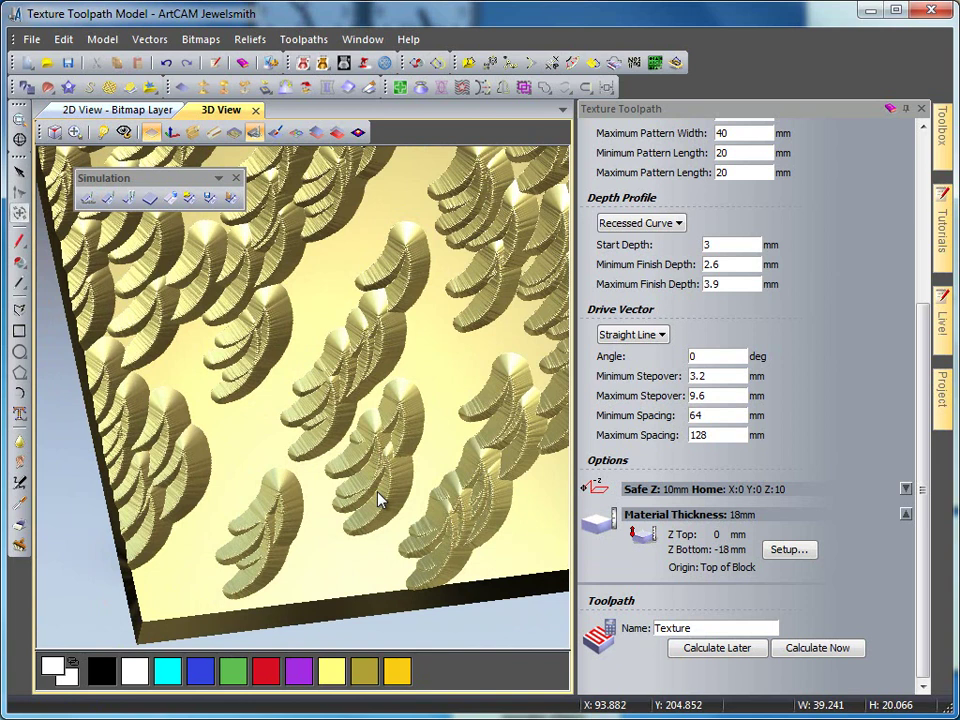
pyautogui.moveTo(388, 454); pyautogui.dragTo(366, 474)
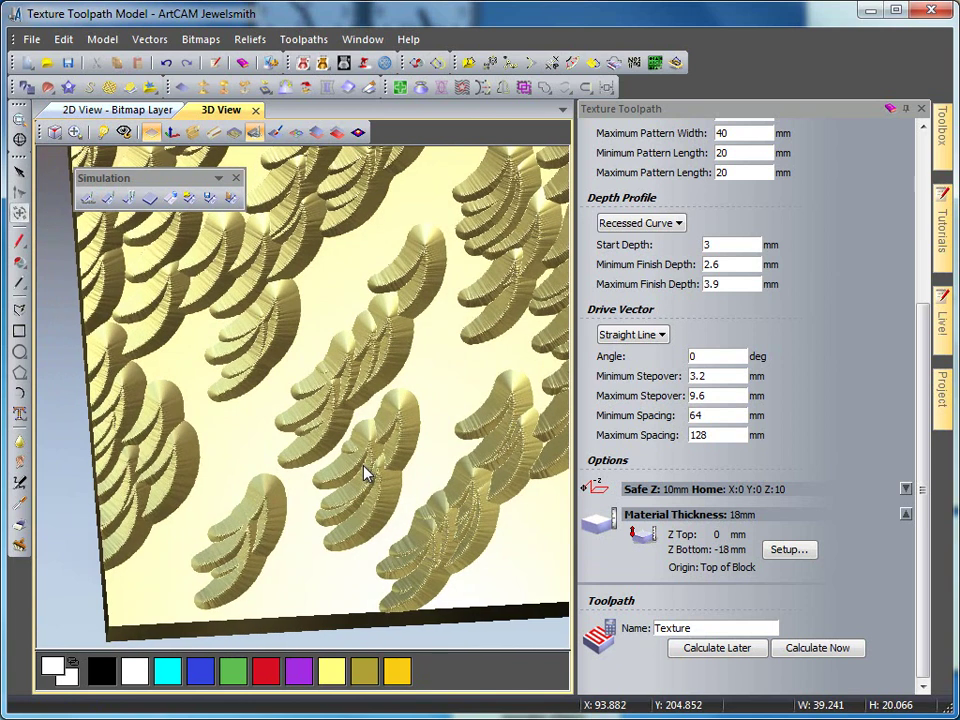
# - Reset the simulation and set the depth profile's start depth to 0 mm, minimum finish depth to 1 mm and maximum finish depth to 1.5 mm
pyautogui.click(151, 199)
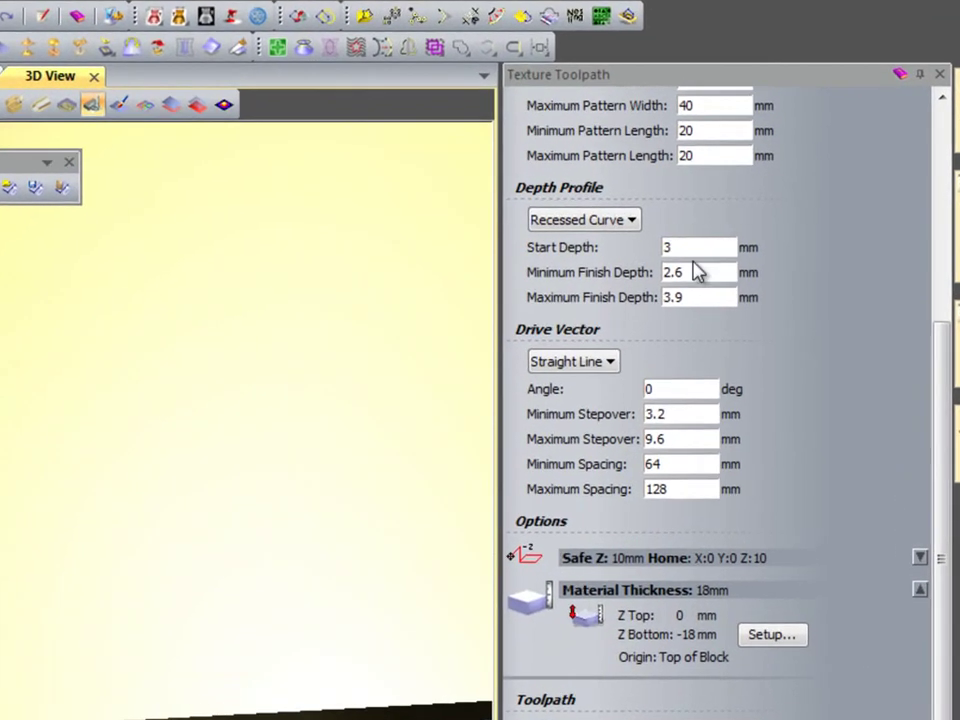
pyautogui.click(690, 247)
pyautogui.write('0')
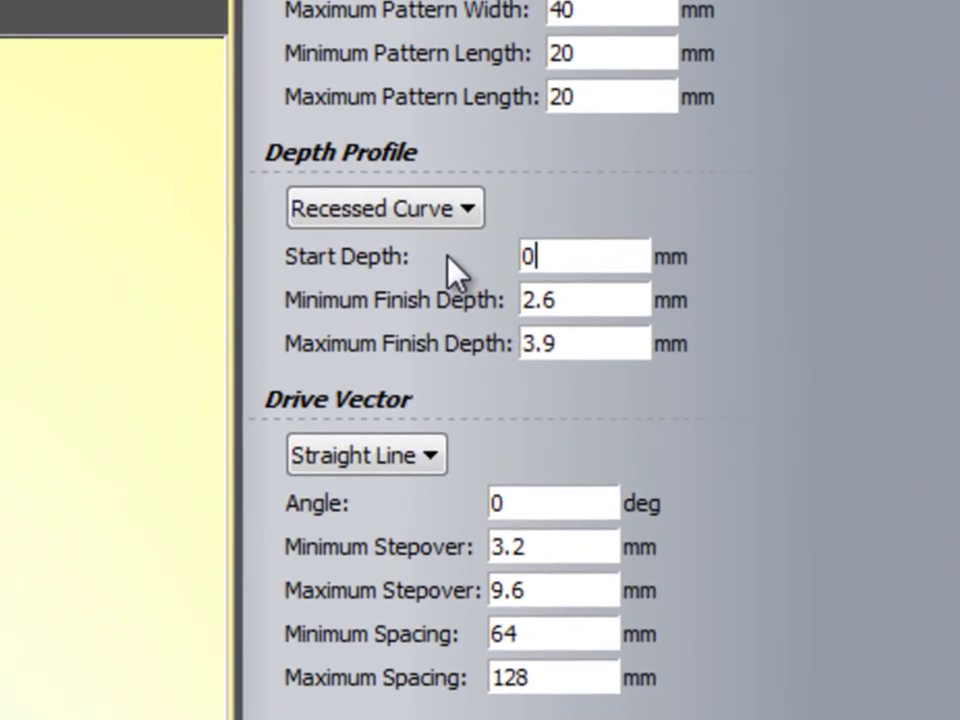
pyautogui.moveTo(590, 294); pyautogui.dragTo(562, 294)
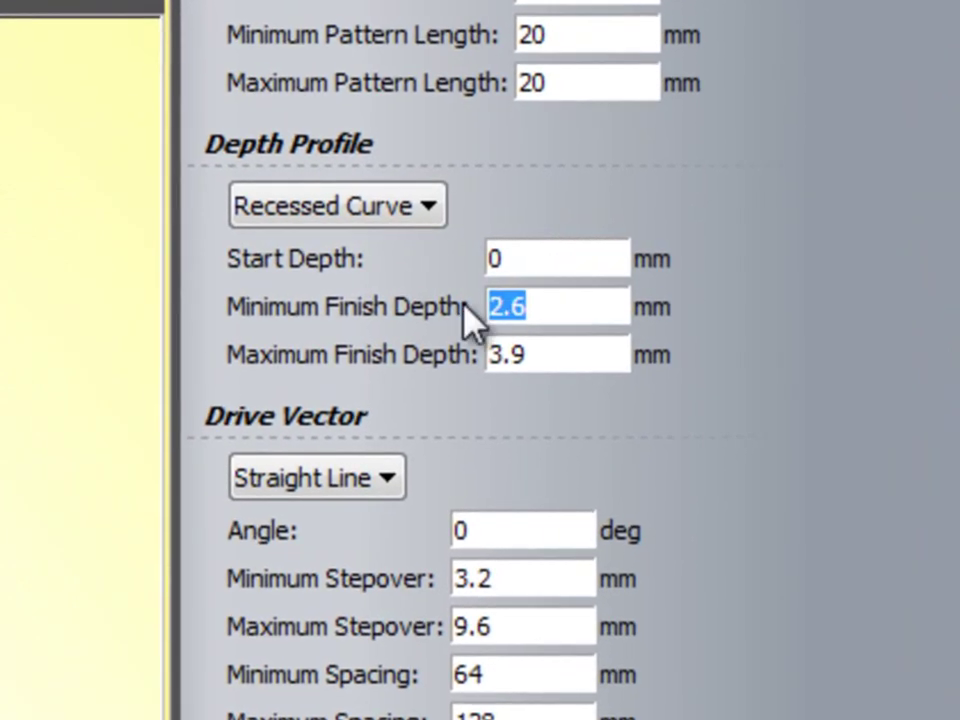
pyautogui.write('1')
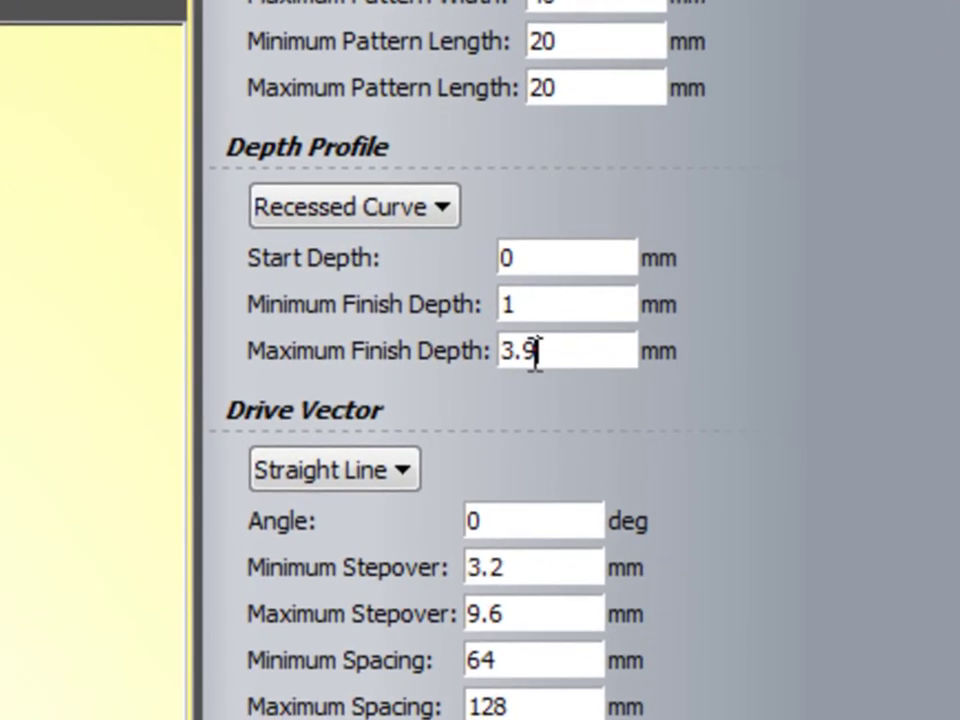
pyautogui.doubleClick(535, 350)
pyautogui.write('1.5')
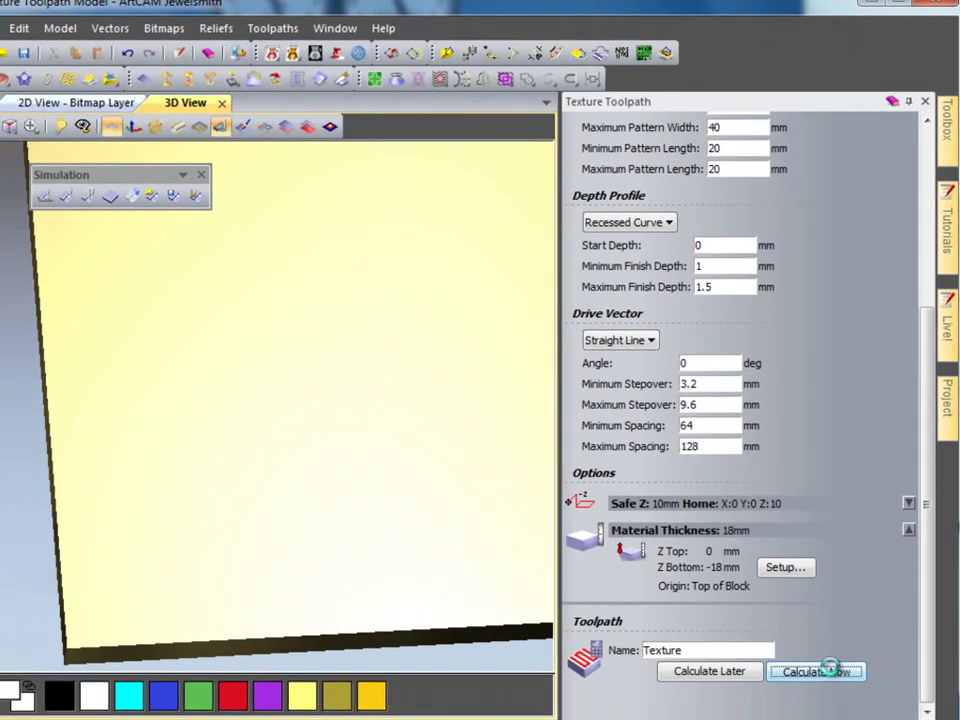
# - Recalculate the texture toolpath with the shallower depths and simulate it to inspect the cut crescents
pyautogui.click(834, 650)
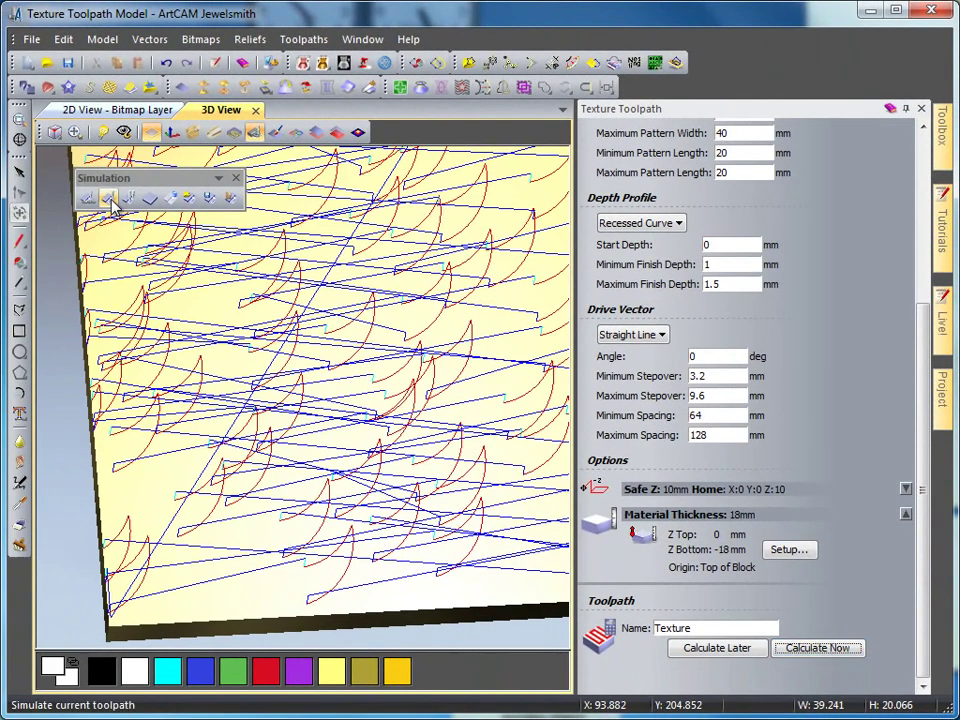
pyautogui.click(108, 199)
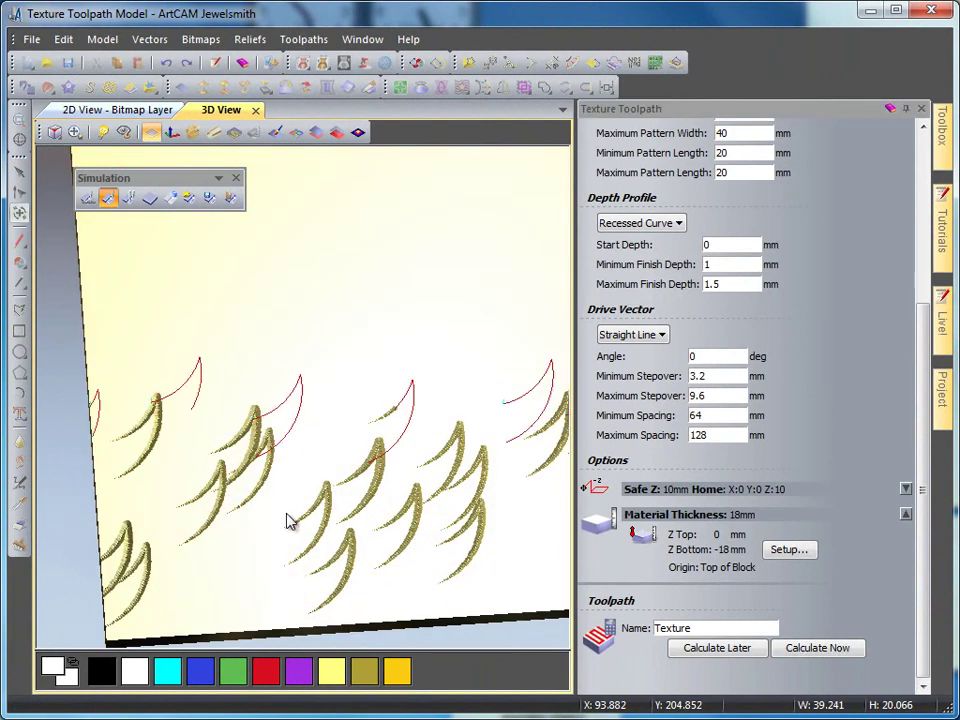
pyautogui.scroll(3, 290, 520)
pyautogui.scroll(-3, 285, 527)
pyautogui.moveTo(279, 540); pyautogui.dragTo(280, 541)
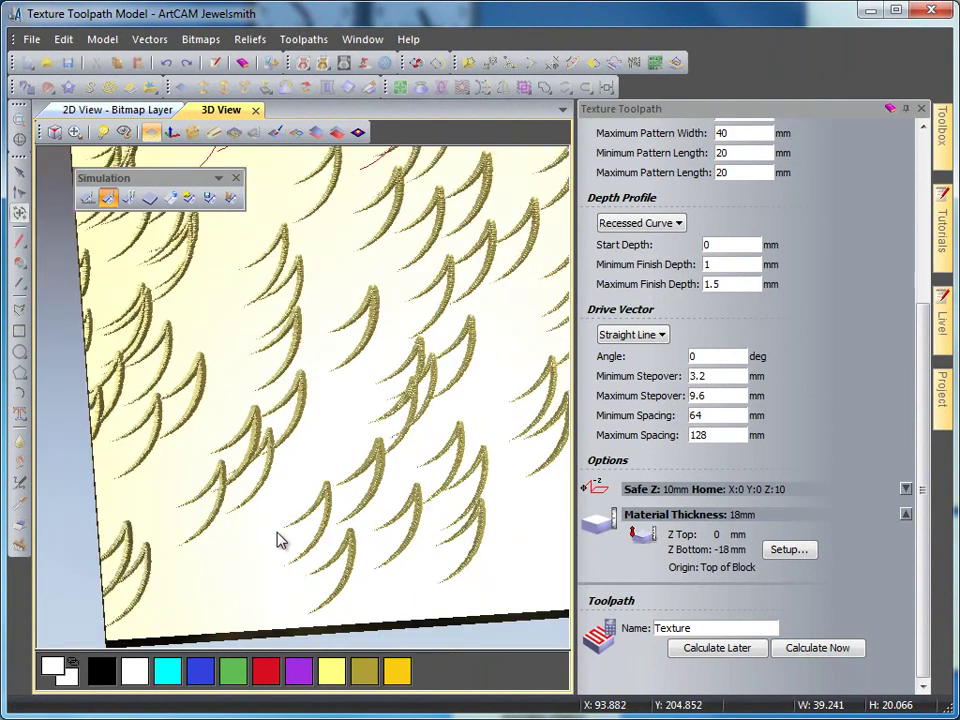
pyautogui.scroll(-3, 350, 563)
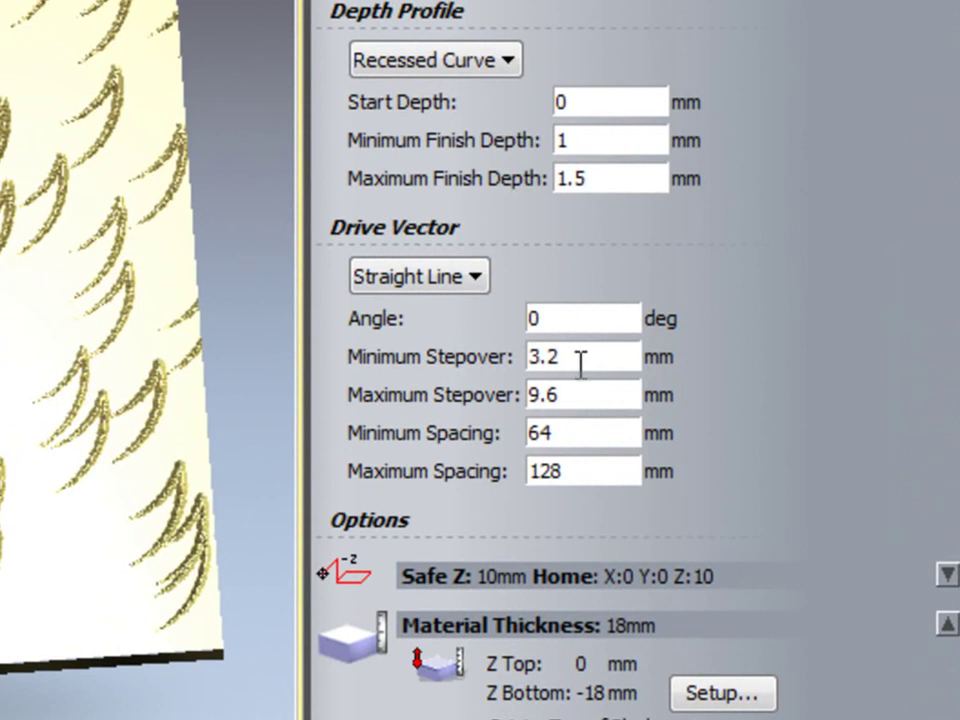
# - Set the drive vector's minimum and maximum stepover and minimum and maximum spacing all to 5 mm, and calculate the toolpath
pyautogui.moveTo(581, 365); pyautogui.dragTo(486, 357)
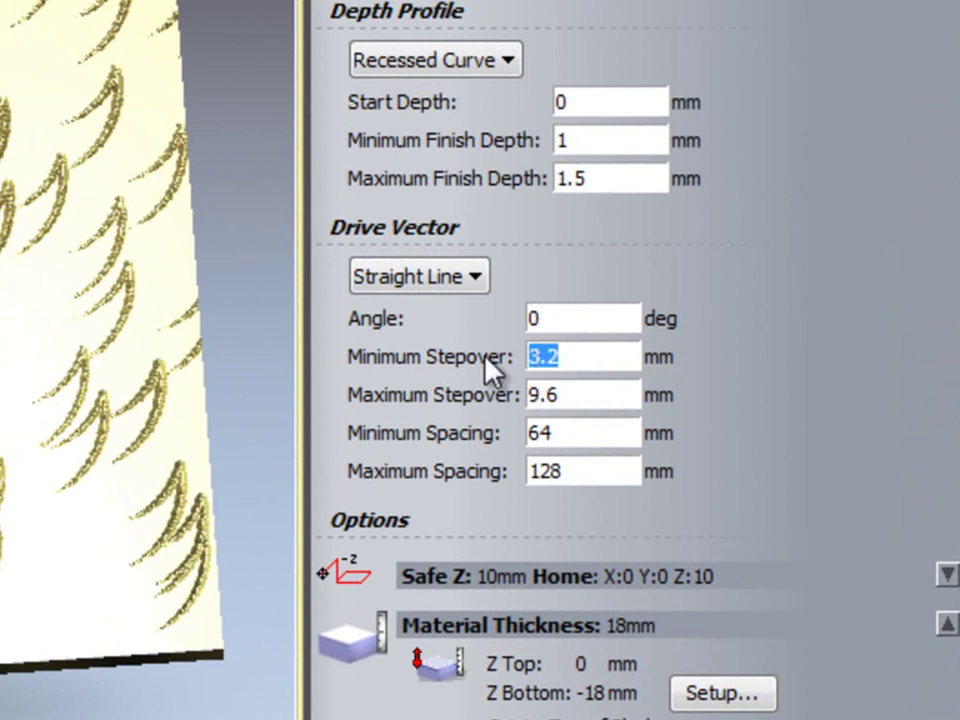
pyautogui.write('5')
pyautogui.moveTo(576, 399); pyautogui.dragTo(508, 394)
pyautogui.write('5')
pyautogui.moveTo(562, 432); pyautogui.dragTo(476, 447)
pyautogui.write('5')
pyautogui.moveTo(609, 469); pyautogui.dragTo(455, 490)
pyautogui.write('5')
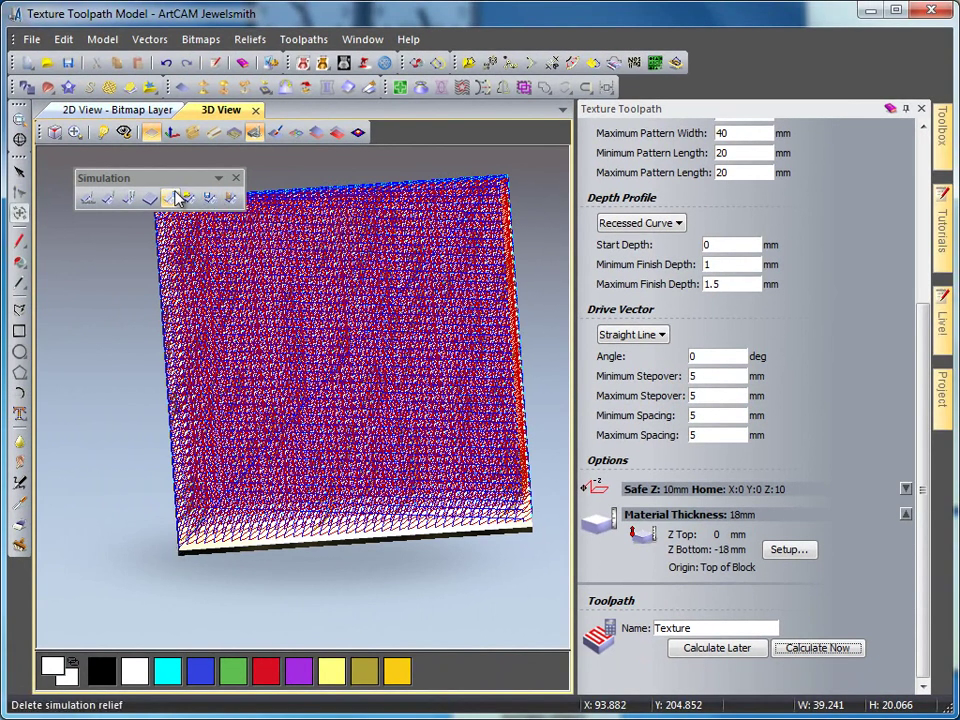
# - Partially simulate the dense 5 mm texture toolpath, inspect the overlapping cuts, and reset the simulation block
pyautogui.click(108, 200)
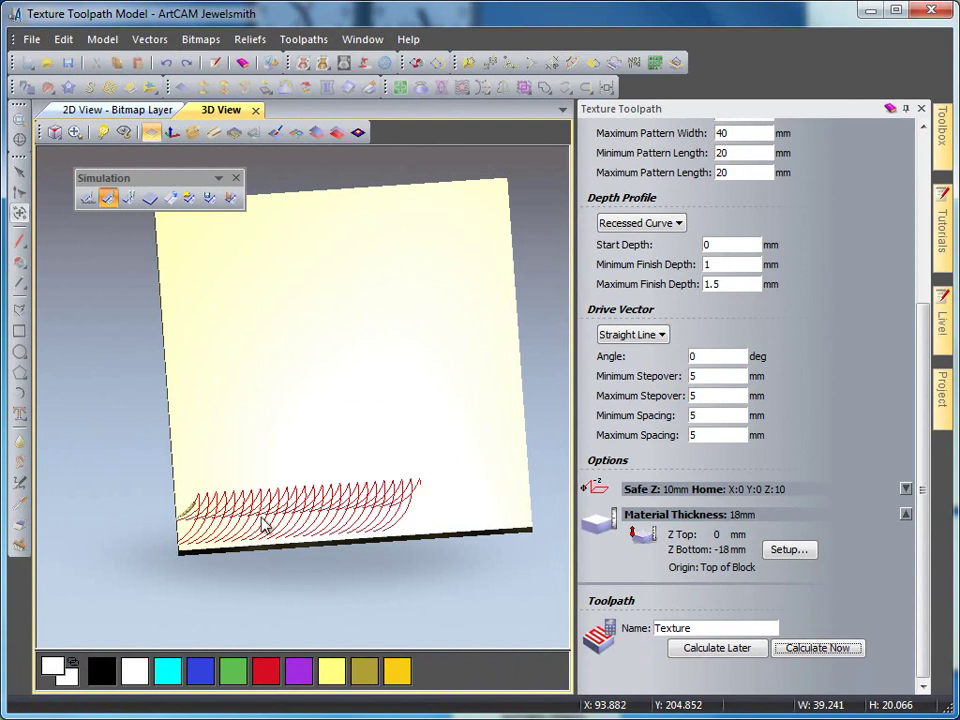
pyautogui.moveTo(360, 537); pyautogui.dragTo(364, 463)
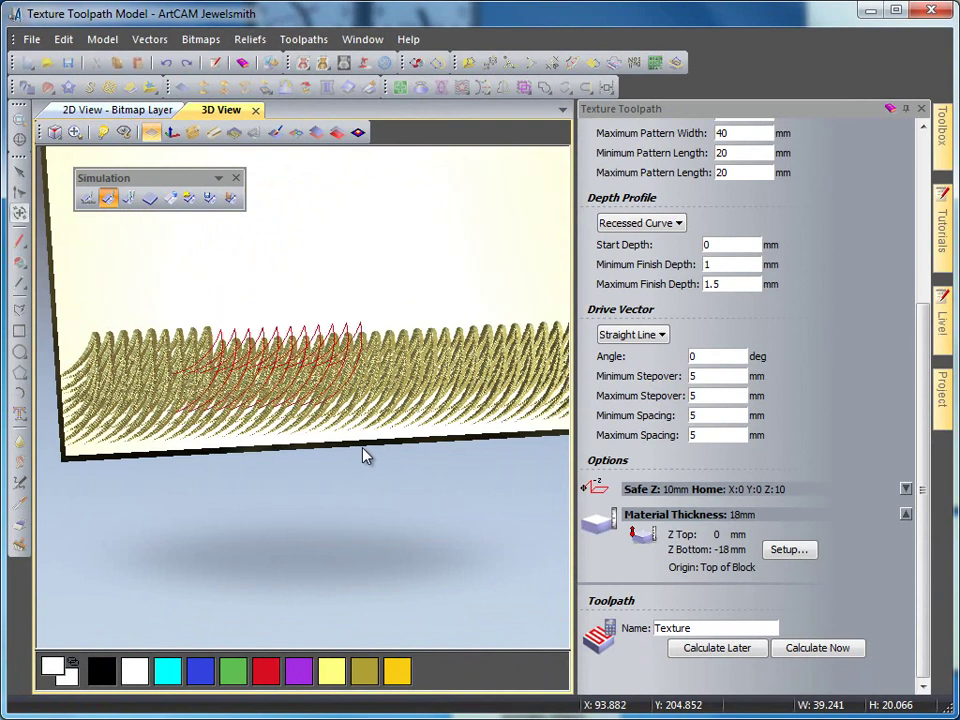
pyautogui.scroll(-3, 366, 456)
pyautogui.moveTo(325, 370); pyautogui.dragTo(326, 411)
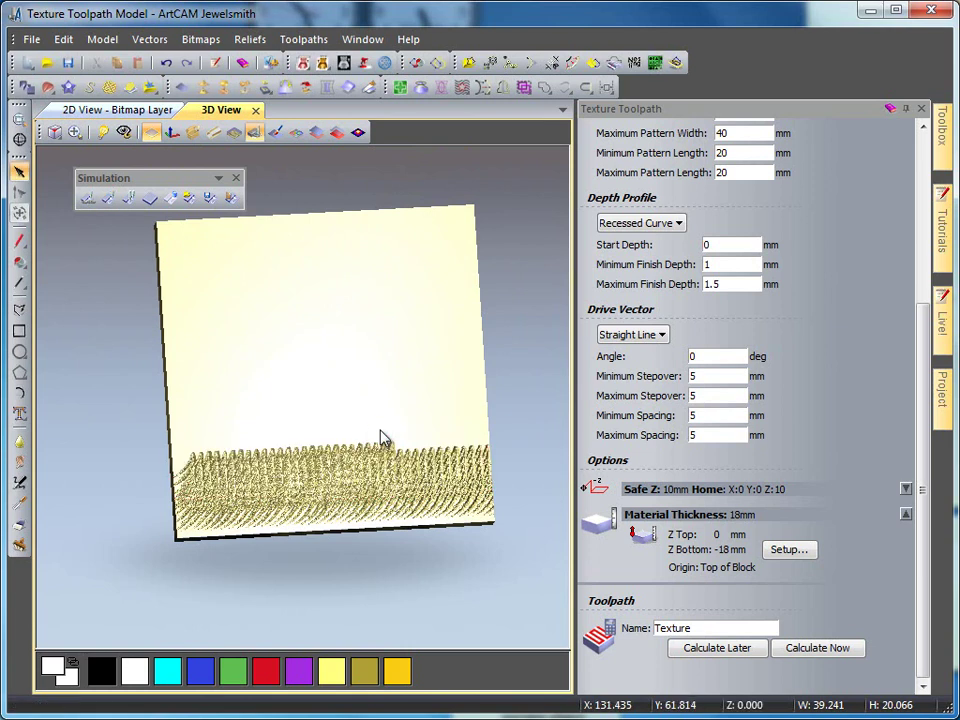
pyautogui.click(152, 197)
pyautogui.click(152, 197)
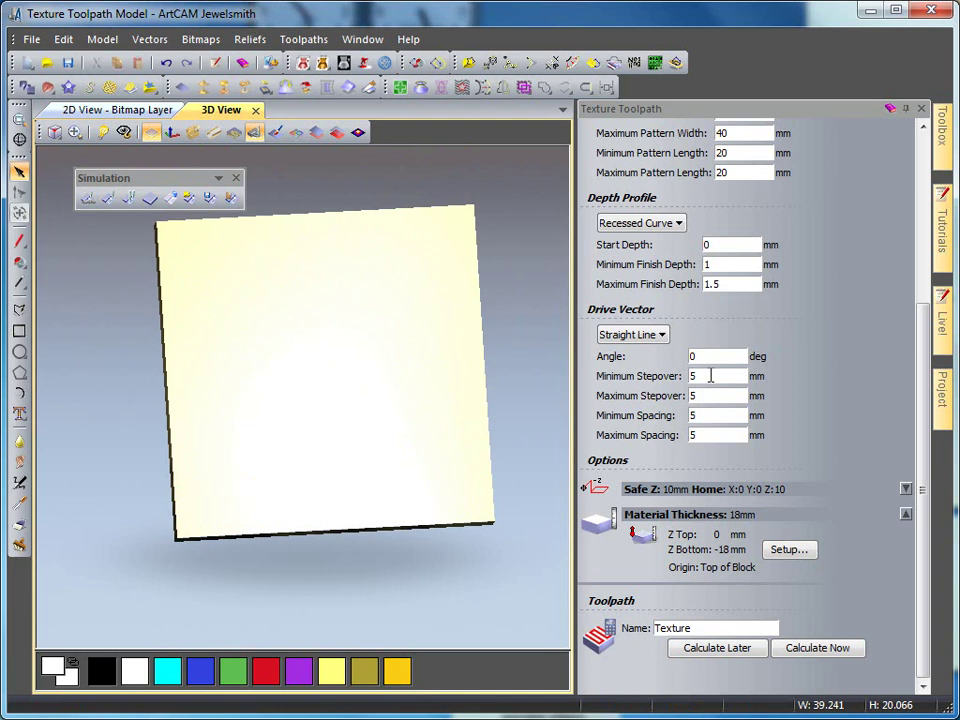
# - Set the minimum and maximum stepover and spacing all to 40 mm and calculate the texture toolpath
pyautogui.moveTo(712, 375); pyautogui.dragTo(646, 376)
pyautogui.write('404040')
pyautogui.moveTo(720, 436); pyautogui.dragTo(652, 435)
pyautogui.write('40')
pyautogui.click(782, 652)
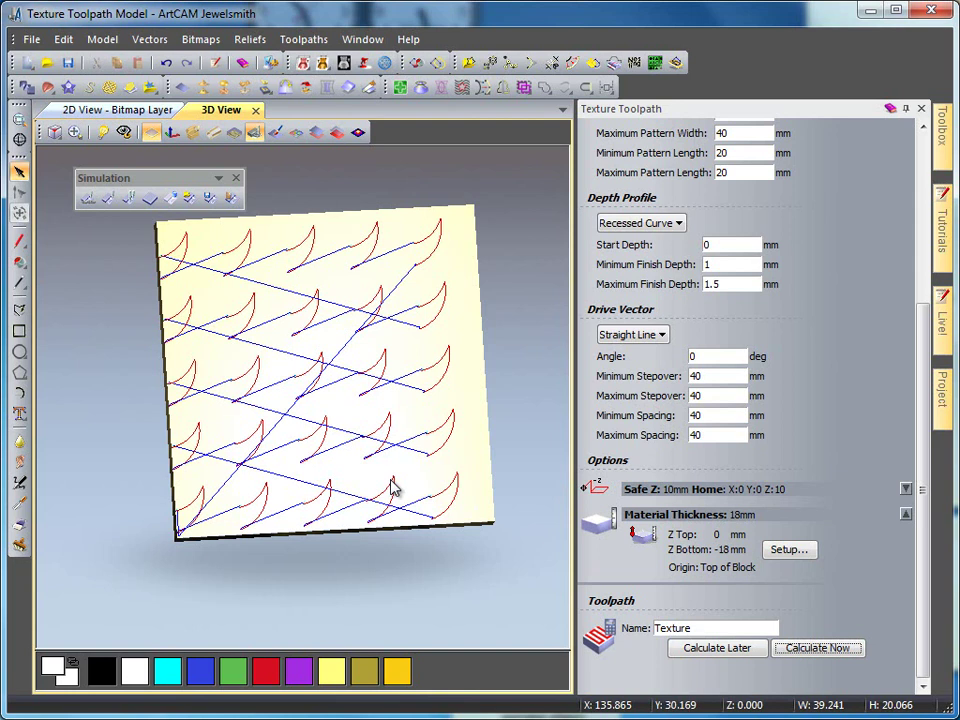
# - Set the drive vector's minimum and maximum stepover both to 10 mm
pyautogui.doubleClick(692, 376)
pyautogui.write('1')
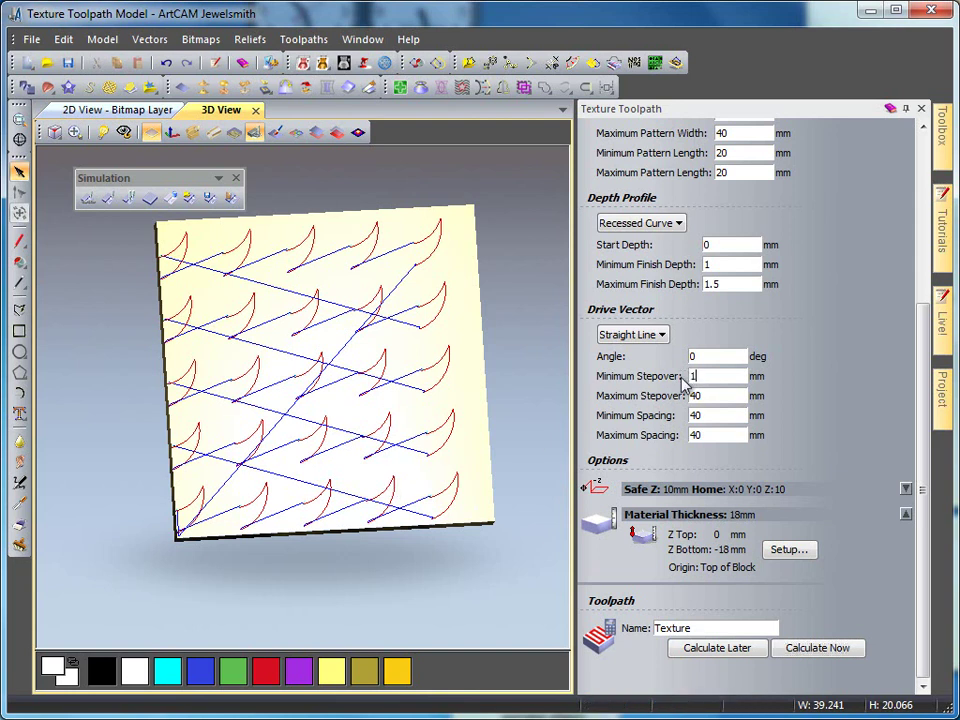
pyautogui.write('0')
pyautogui.press('Tab')
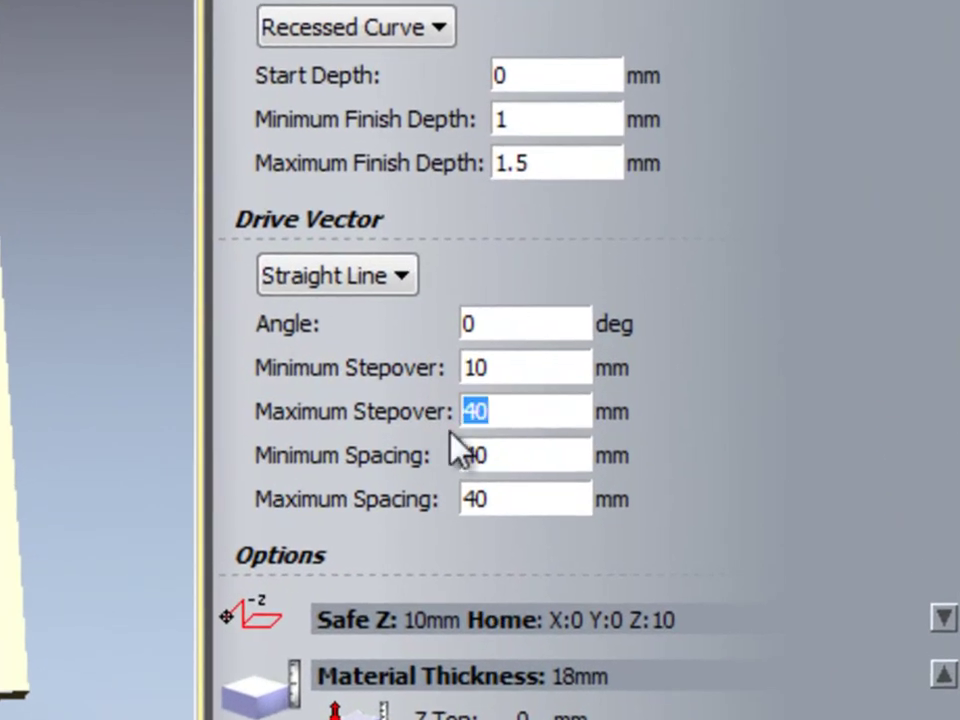
pyautogui.write('10')
pyautogui.moveTo(527, 373); pyautogui.dragTo(439, 386)
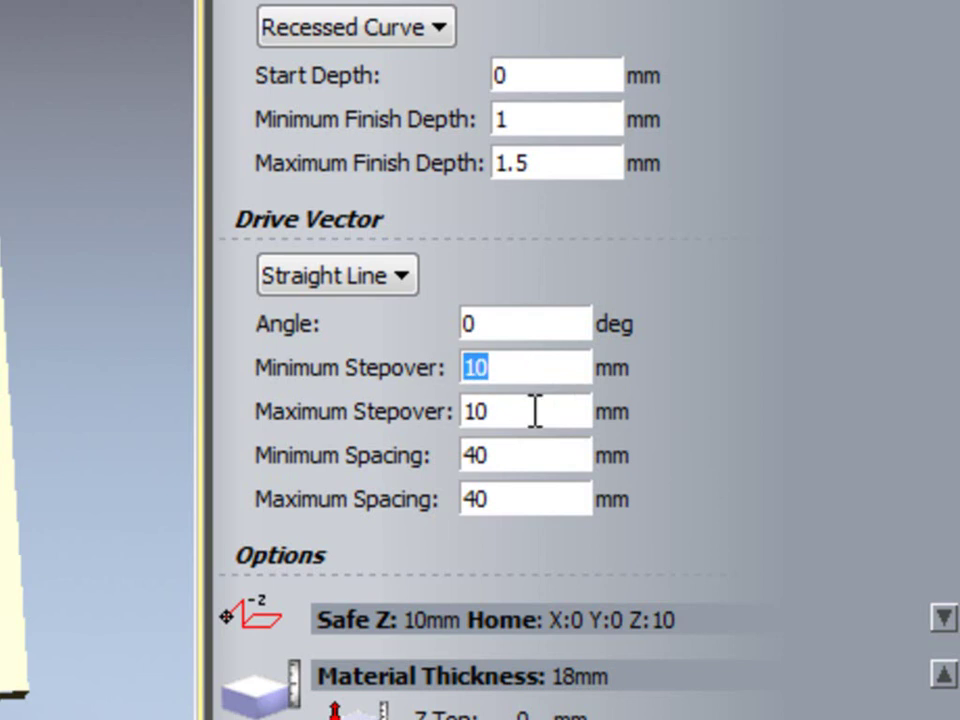
# - Set the maximum stepover to 40 mm and the minimum spacing to 10 mm, and recalculate the texture toolpath
pyautogui.moveTo(534, 411); pyautogui.dragTo(448, 418)
pyautogui.write('40')
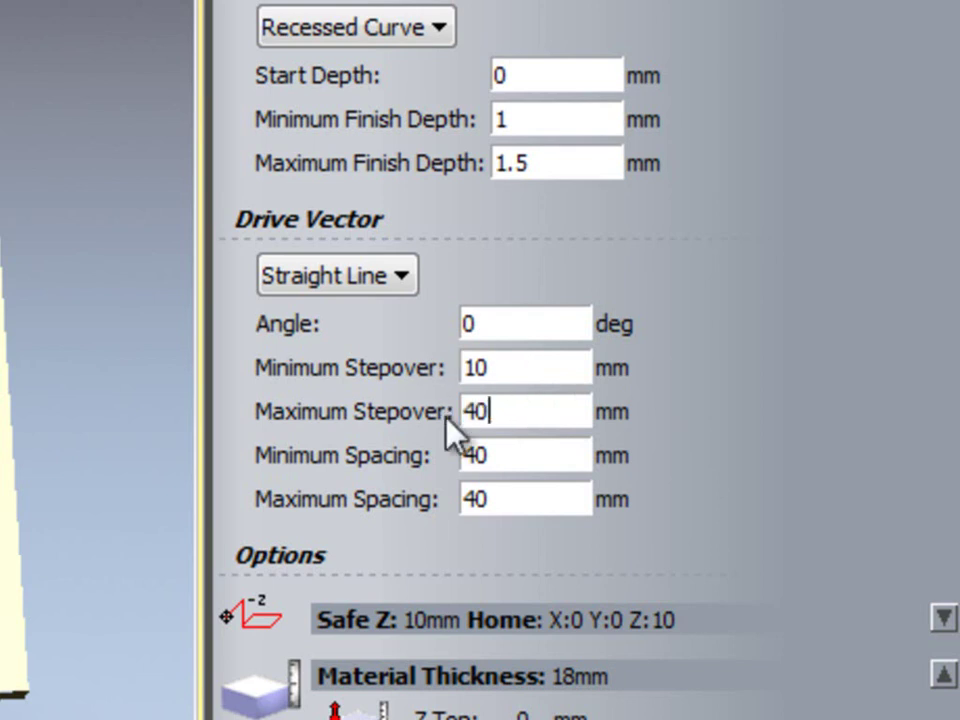
pyautogui.click(502, 459)
pyautogui.moveTo(502, 459); pyautogui.dragTo(446, 467)
pyautogui.write('10')
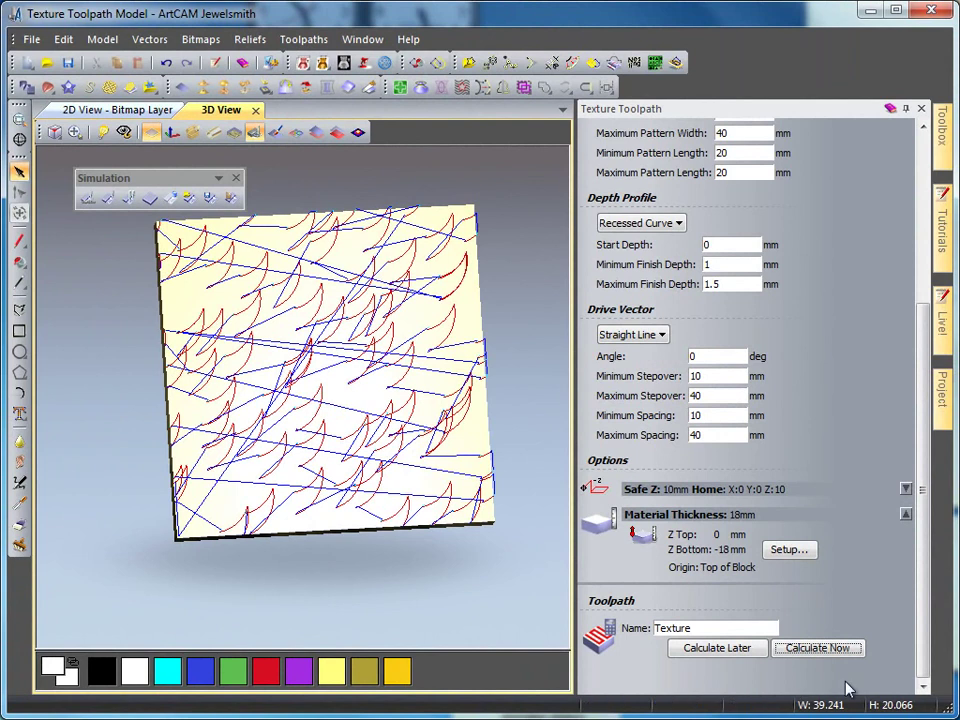
# - Regenerate the random texture toolpath twice, and recalculate it with the minimum stepover and minimum spacing both set to 40 mm
pyautogui.click(836, 649)
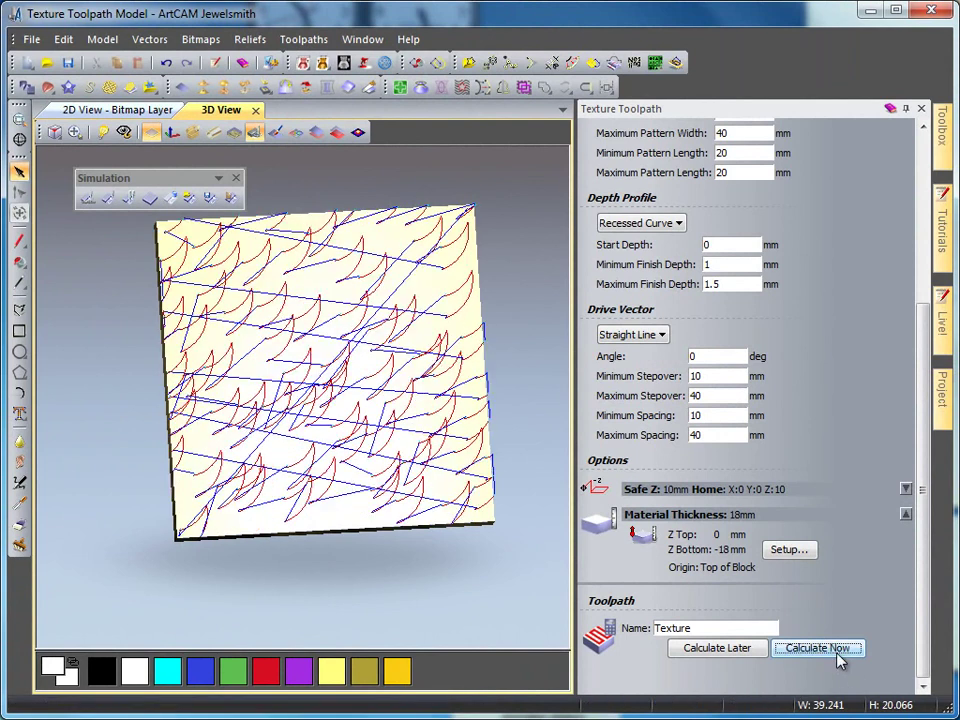
pyautogui.click(836, 649)
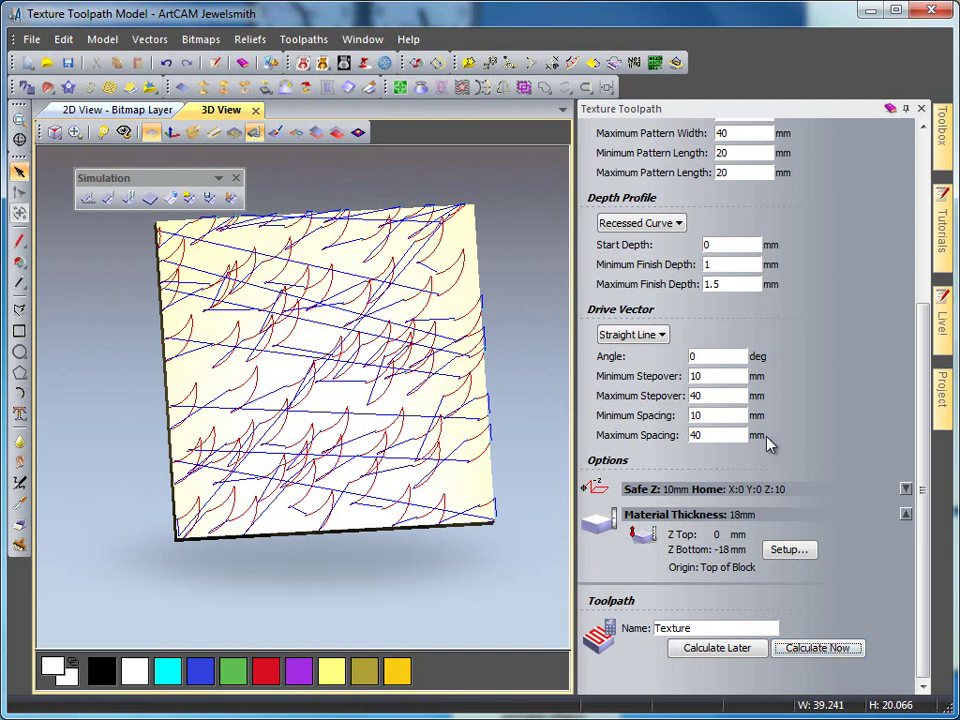
pyautogui.doubleClick(711, 382)
pyautogui.write('40')
pyautogui.doubleClick(712, 415)
pyautogui.write('40')
pyautogui.click(818, 650)
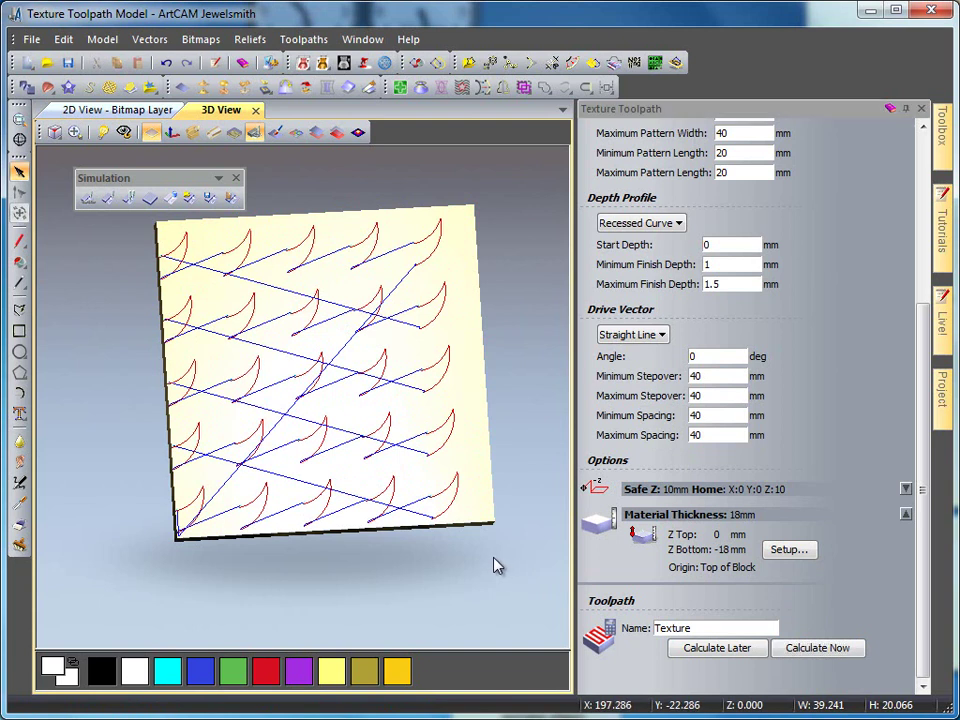
# - Set the minimum and maximum pattern width to 60 mm and both pattern lengths to 5 mm, and calculate the toolpath
pyautogui.scroll(3, 498, 566)
pyautogui.scroll(-2, 306, 454)
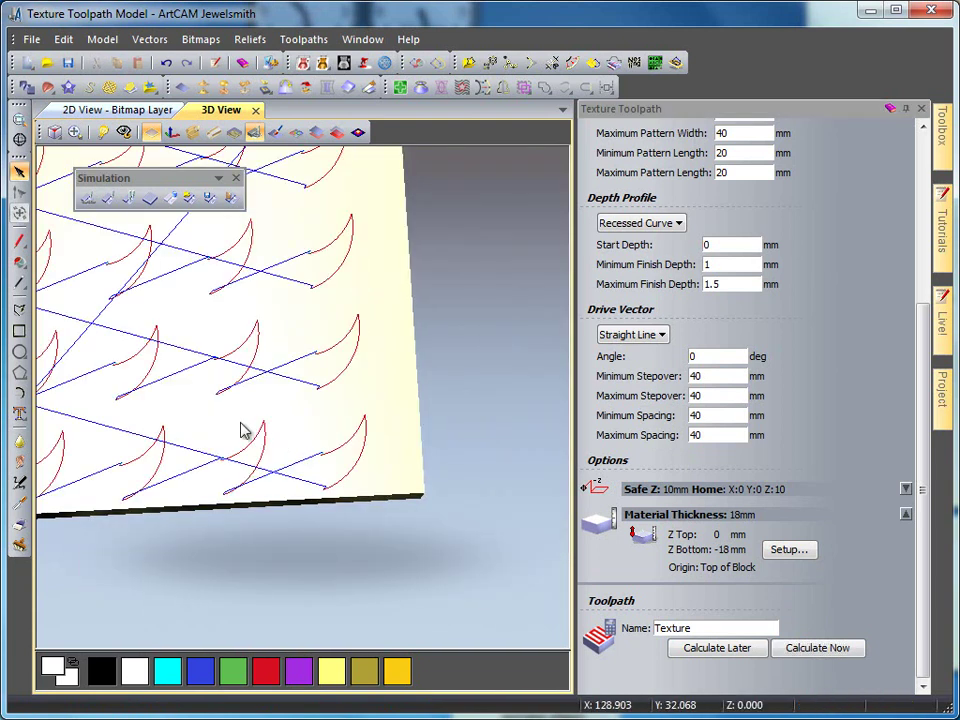
pyautogui.scroll(-3, 362, 497)
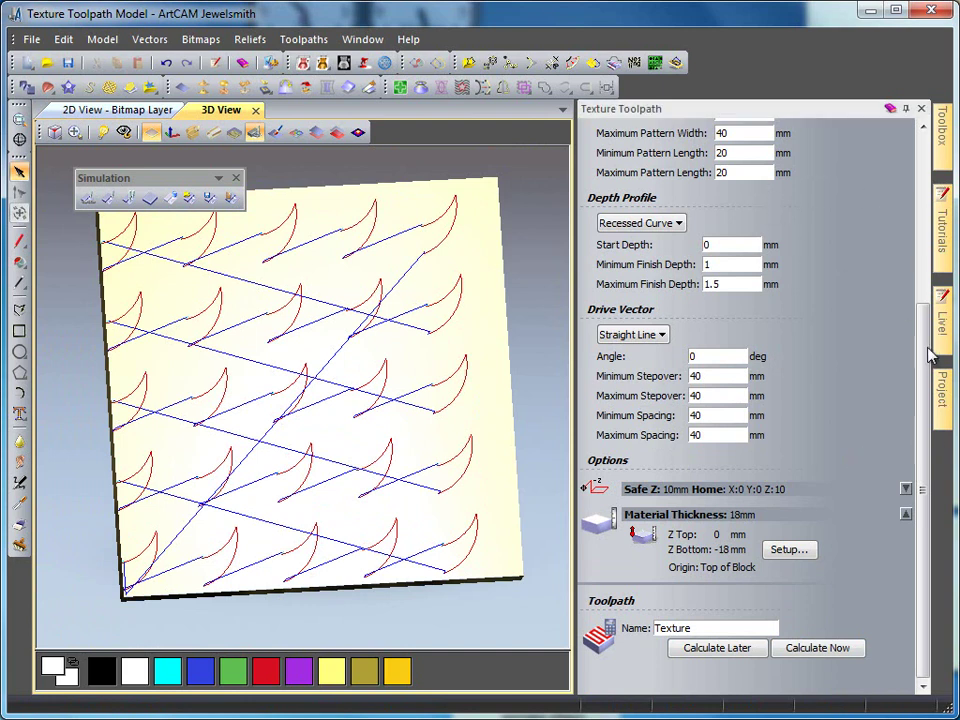
pyautogui.scroll(4, 905, 305)
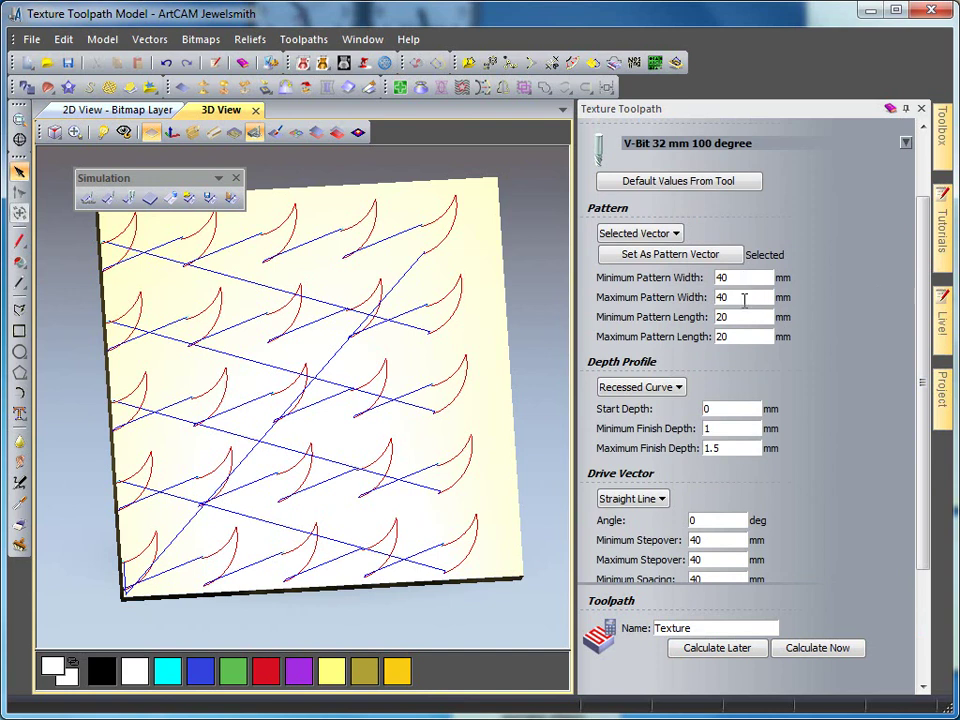
pyautogui.moveTo(744, 300); pyautogui.dragTo(706, 304)
pyautogui.write('60')
pyautogui.hotkey('shift', 'Tab')
pyautogui.write('6')
pyautogui.moveTo(745, 317); pyautogui.dragTo(710, 340)
pyautogui.write('55')
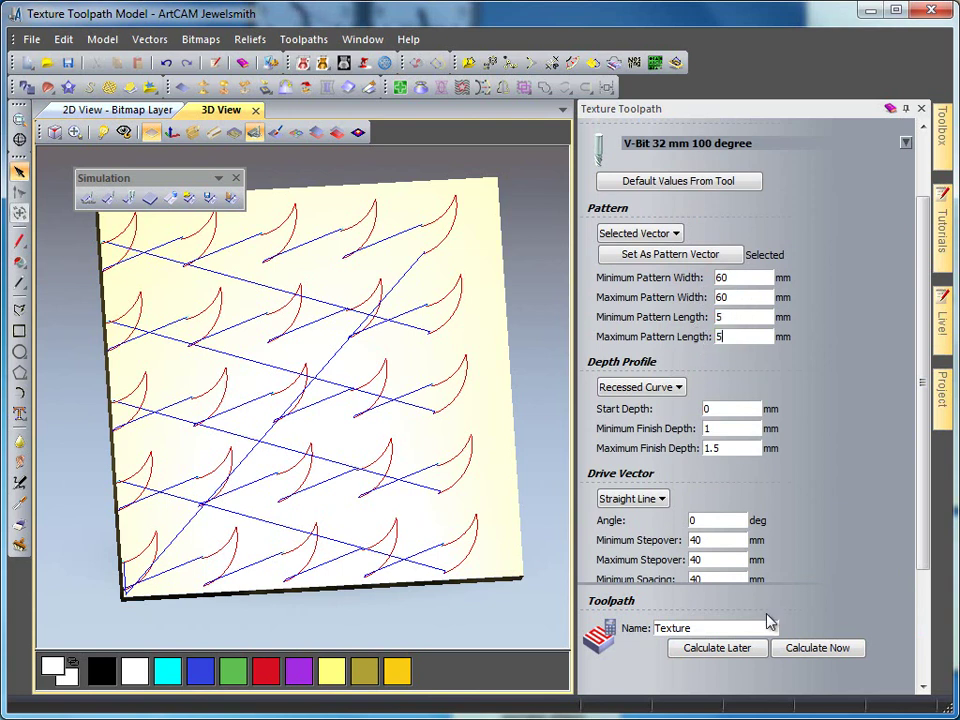
pyautogui.click(795, 650)
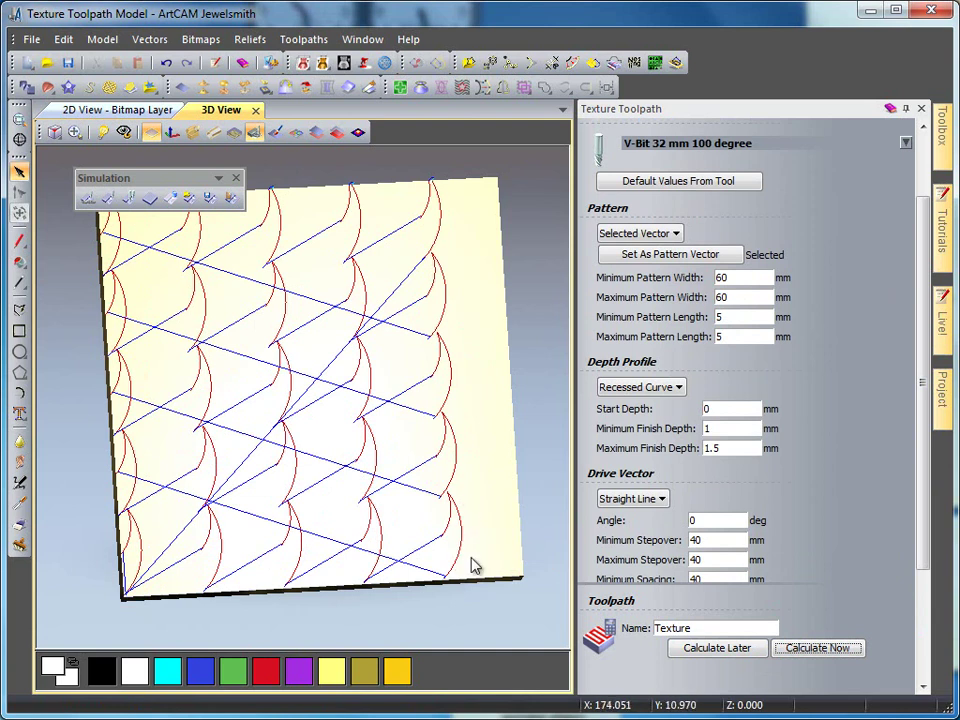
# - Set both pattern widths to 5 mm and both pattern lengths to 60 mm, and recalculate the texture toolpath
pyautogui.doubleClick(711, 280)
pyautogui.write('5')
pyautogui.press('Tab')
pyautogui.write('5')
pyautogui.press('Tab')
pyautogui.write('60')
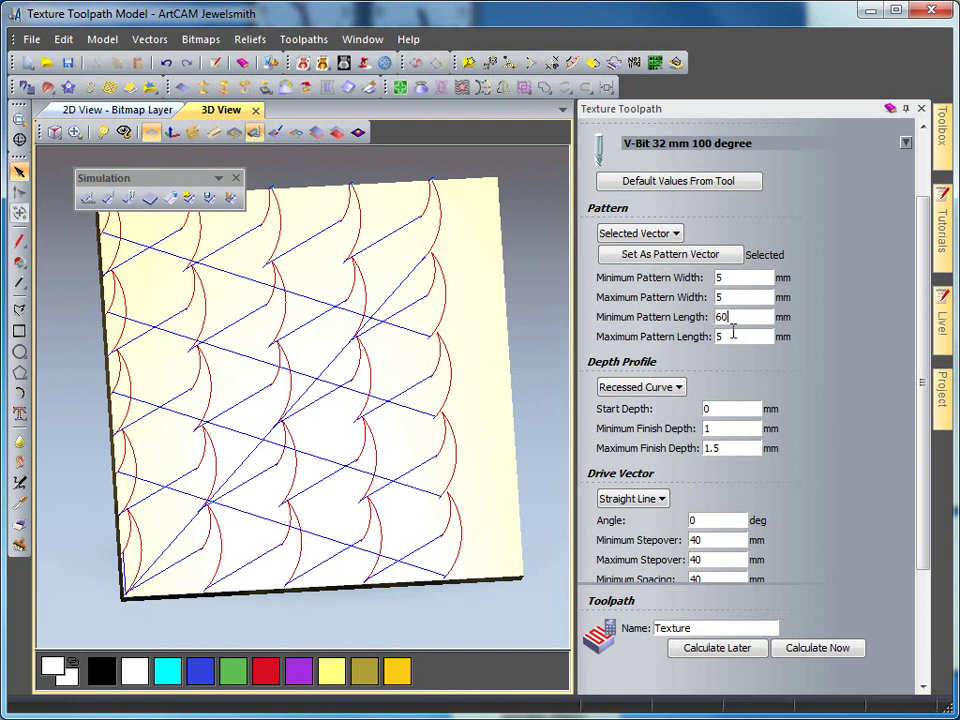
pyautogui.press('Tab')
pyautogui.write('60')
pyautogui.click(810, 650)
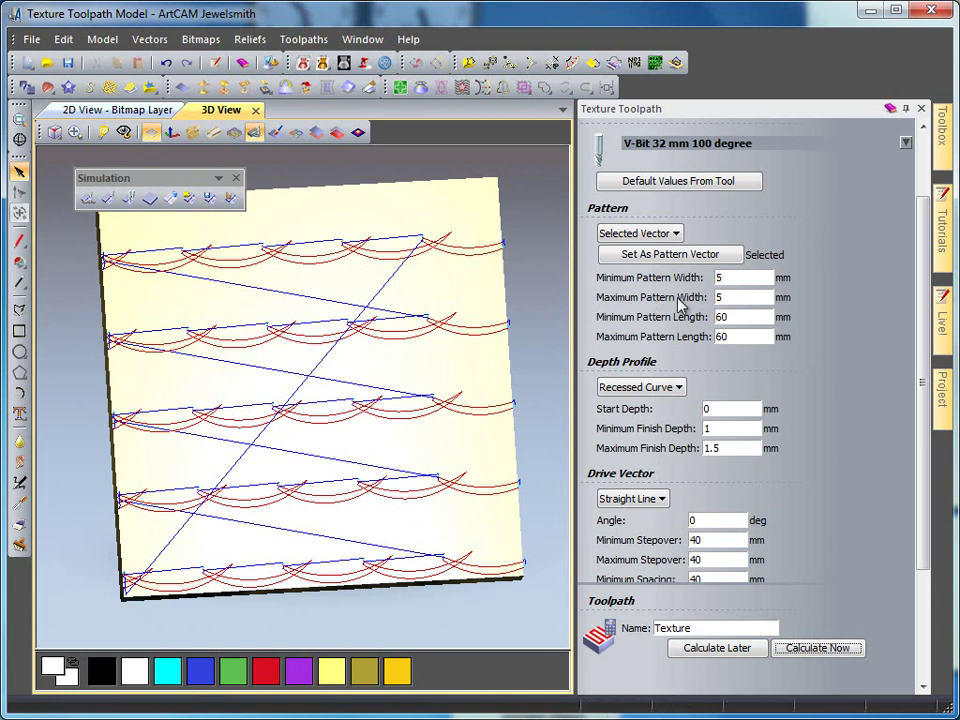
# - Recalculate the toolpath with a maximum pattern width of 50 mm and minimum pattern length of 5 mm, and simulate it
pyautogui.click(735, 279)
pyautogui.write('0')
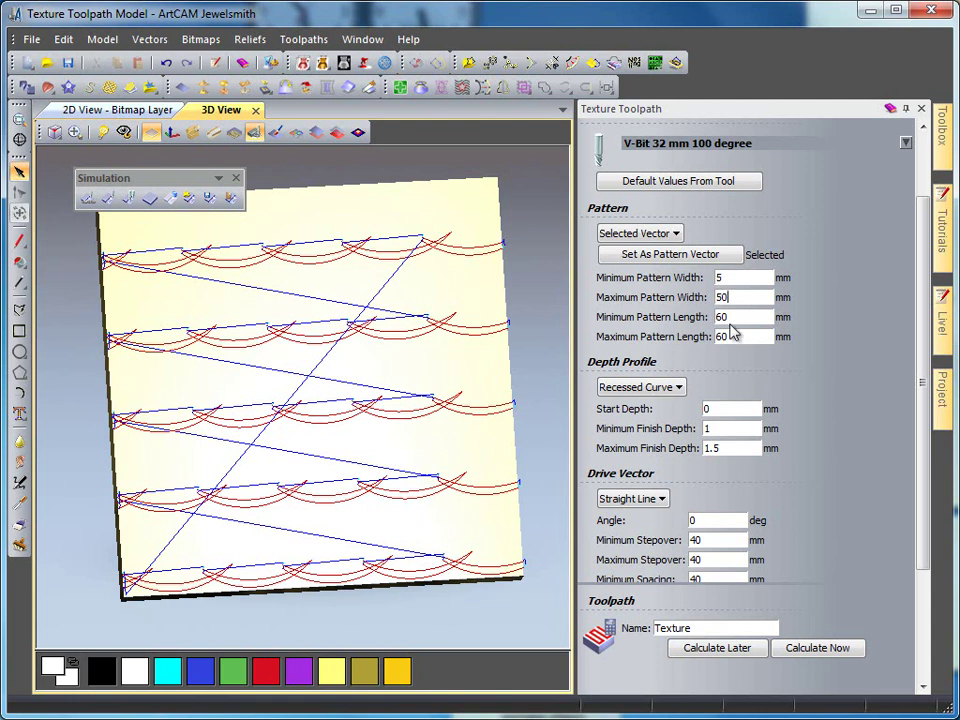
pyautogui.write('5')
pyautogui.click(812, 650)
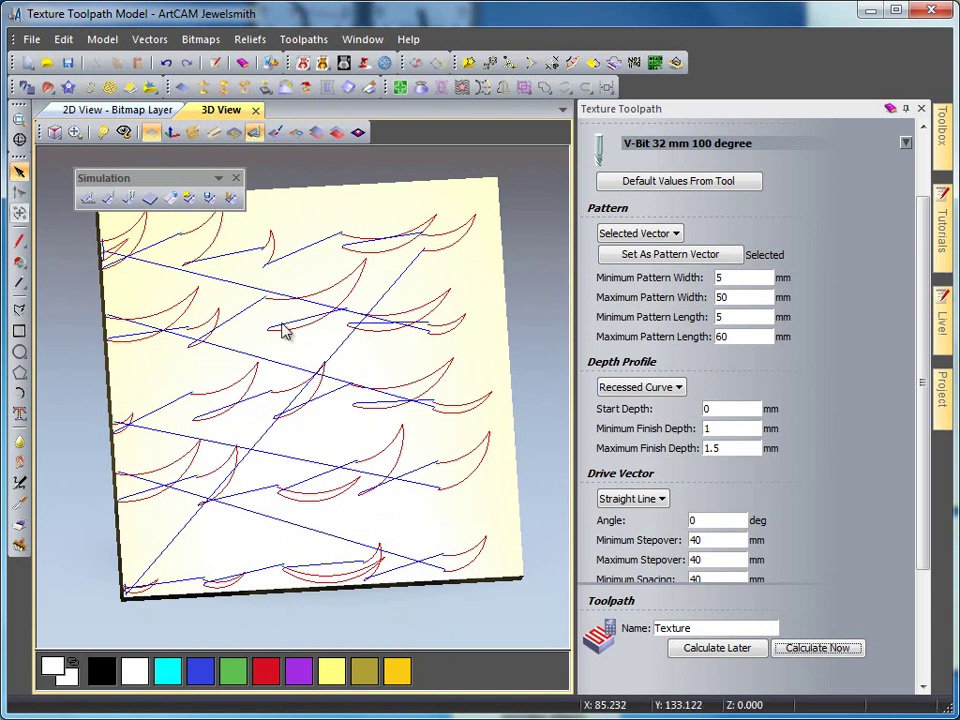
pyautogui.click(110, 199)
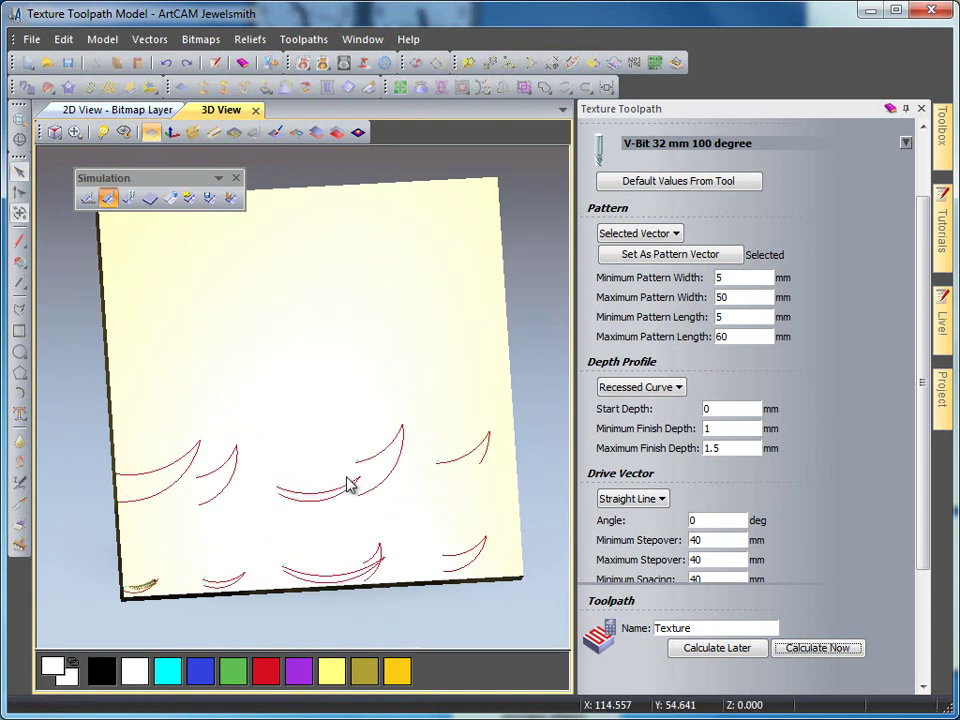
pyautogui.moveTo(350, 485); pyautogui.dragTo(351, 452)
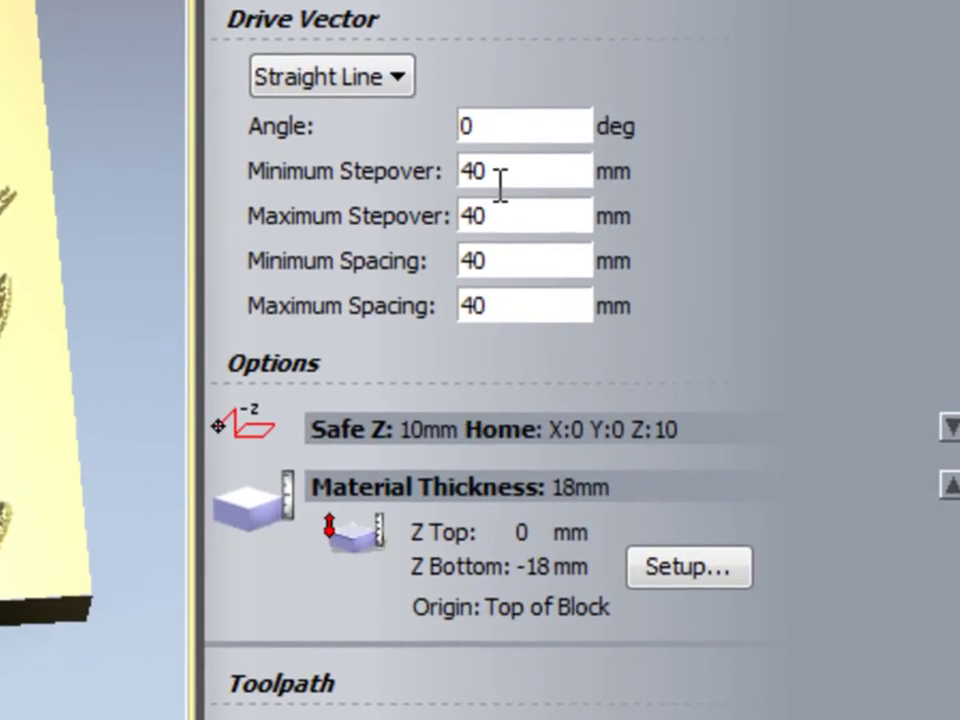
# - Set the drive vector's minimum stepover and minimum spacing both to 5 mm, and recalculate the texture toolpath
pyautogui.doubleClick(540, 543)
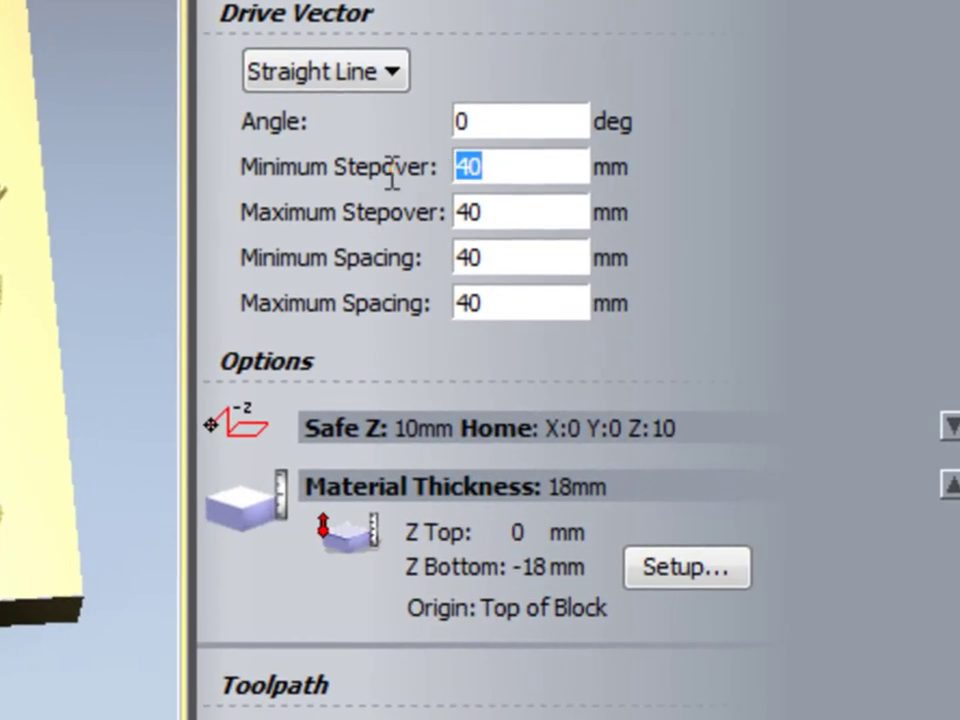
pyautogui.write('5')
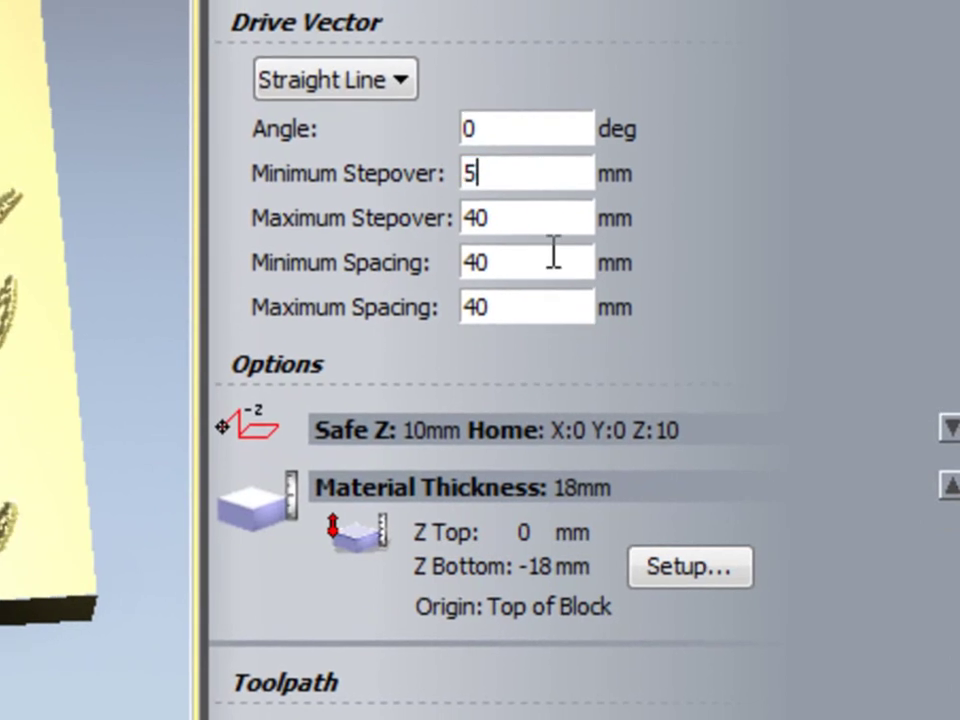
pyautogui.moveTo(500, 262); pyautogui.dragTo(478, 264)
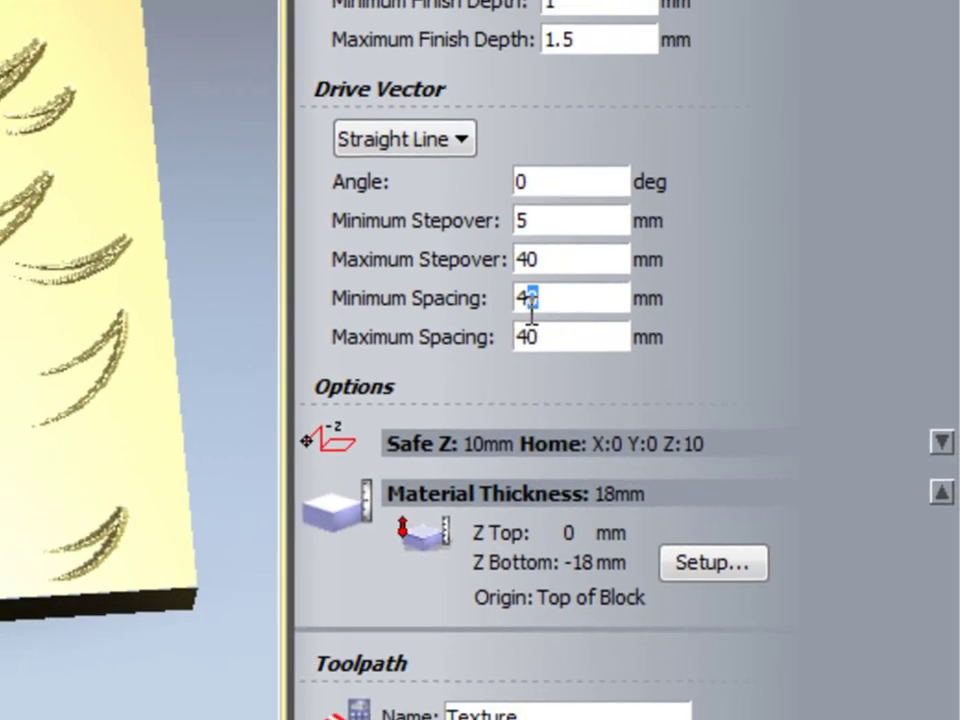
pyautogui.write('5')
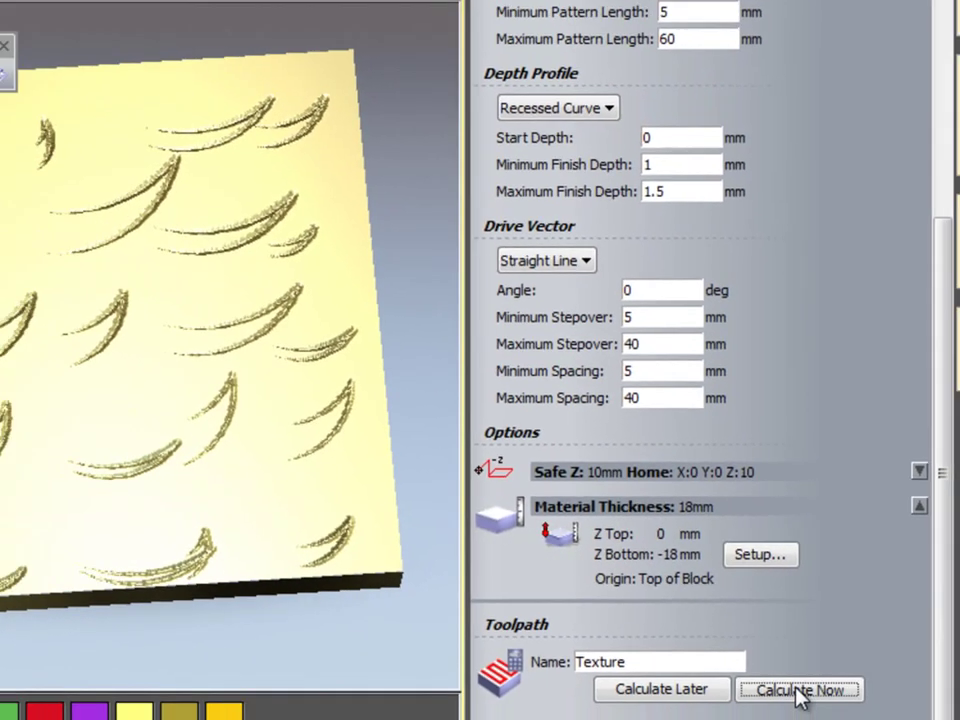
pyautogui.click(812, 655)
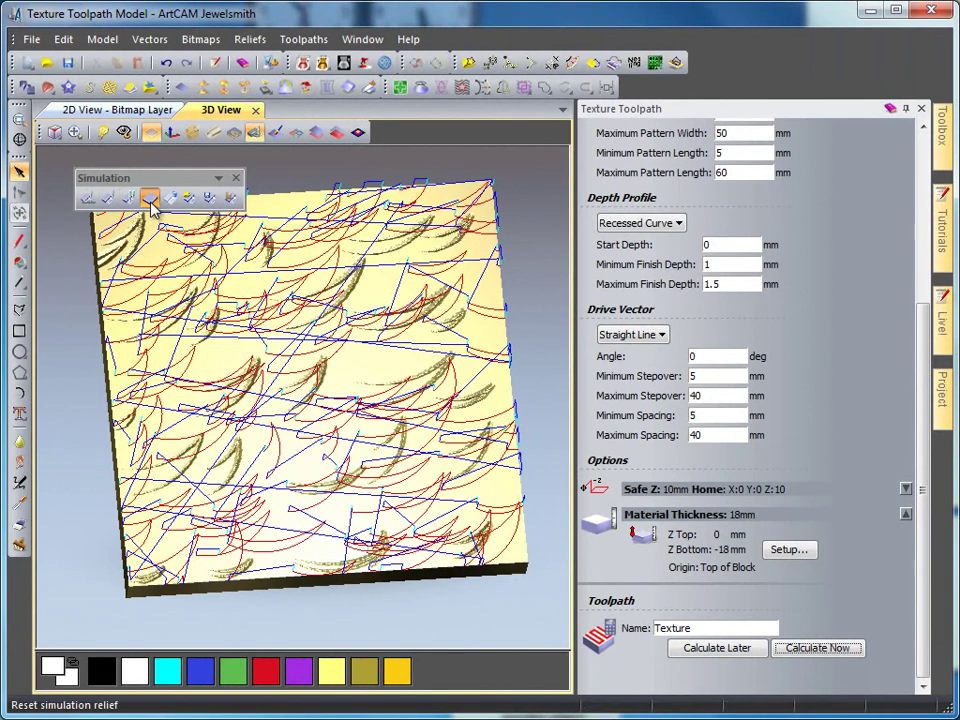
# - Simulate the varied crescent toolpath, inspect the cuts on the block, and reset the simulation block
pyautogui.click(108, 198)
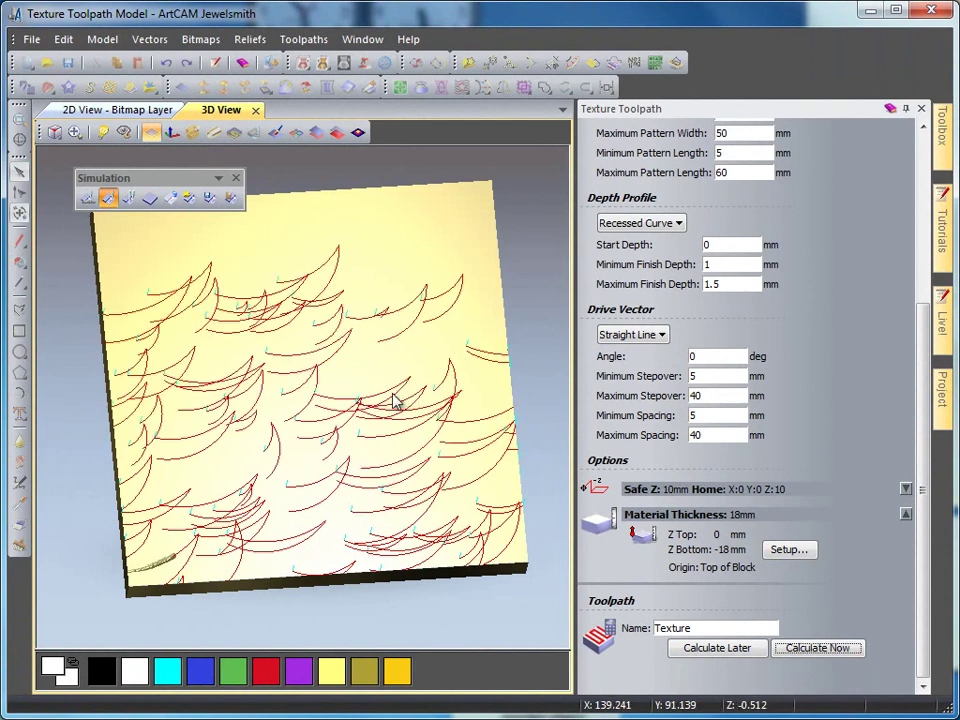
pyautogui.moveTo(343, 388); pyautogui.dragTo(326, 407)
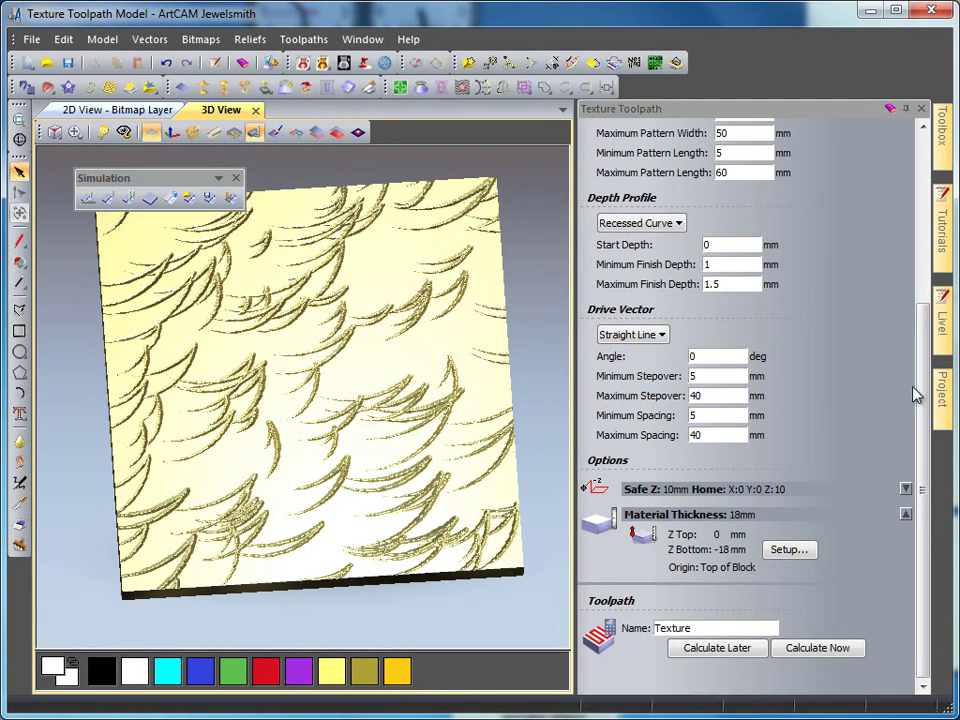
pyautogui.scroll(3, 650, 230)
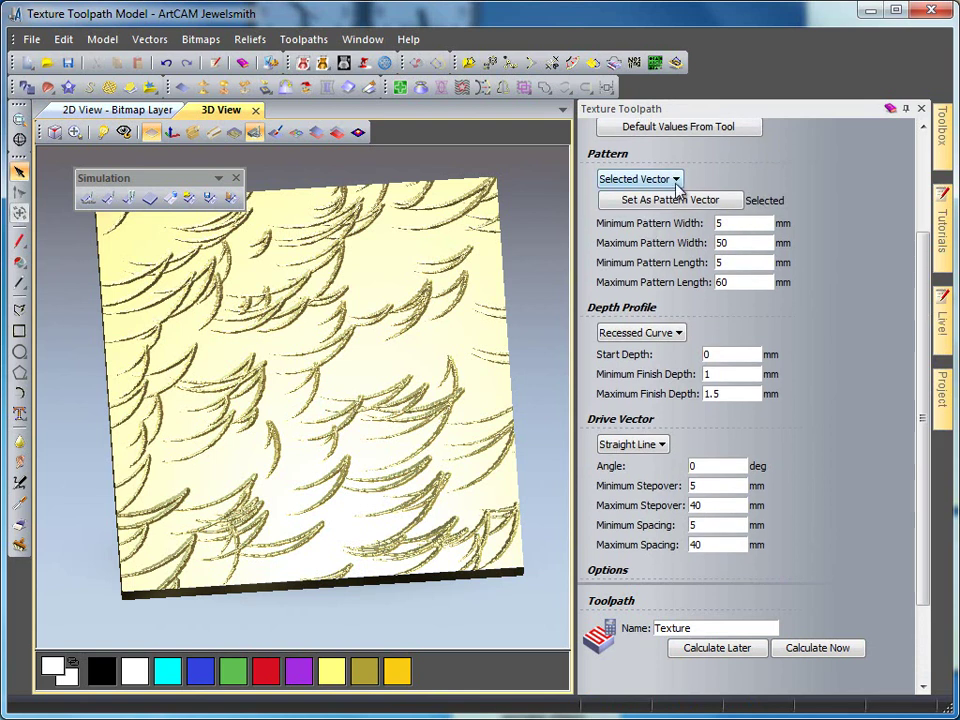
pyautogui.click(148, 198)
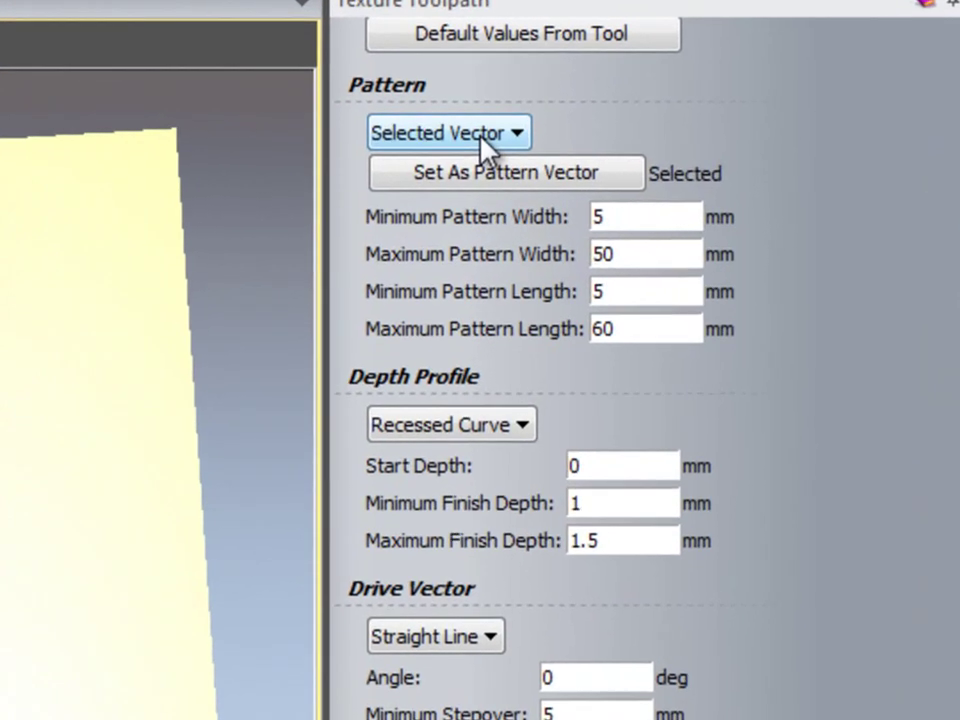
# - Change the pattern to Straight Line and assign the V-shaped vector as the Selected Vector depth profile
pyautogui.click(619, 170)
pyautogui.click(415, 160)
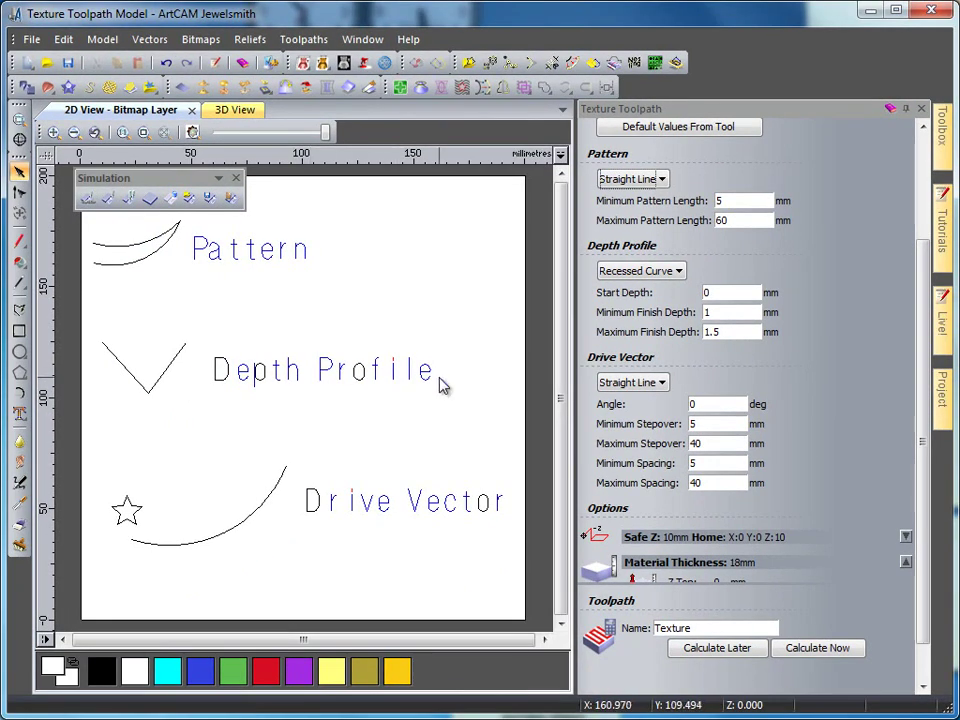
pyautogui.click(617, 271)
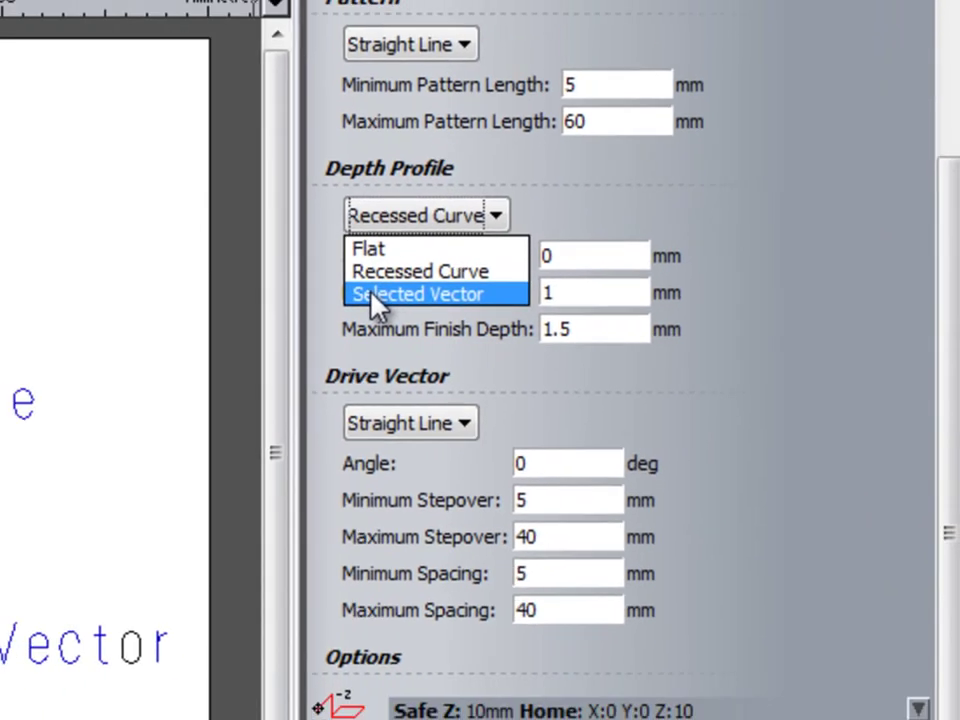
pyautogui.click(283, 289)
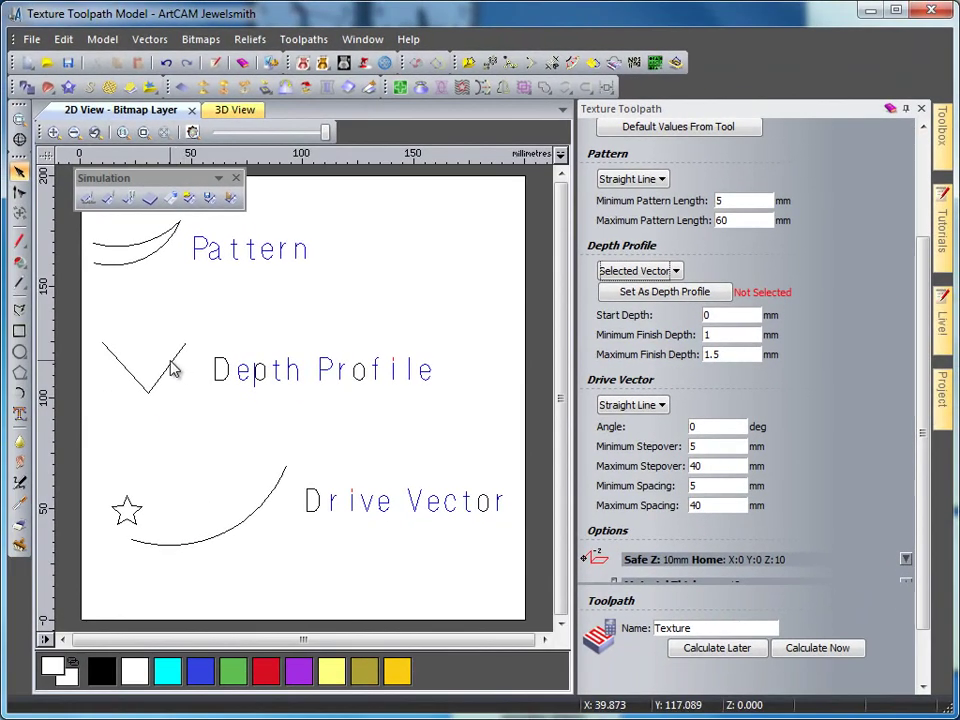
pyautogui.click(134, 364)
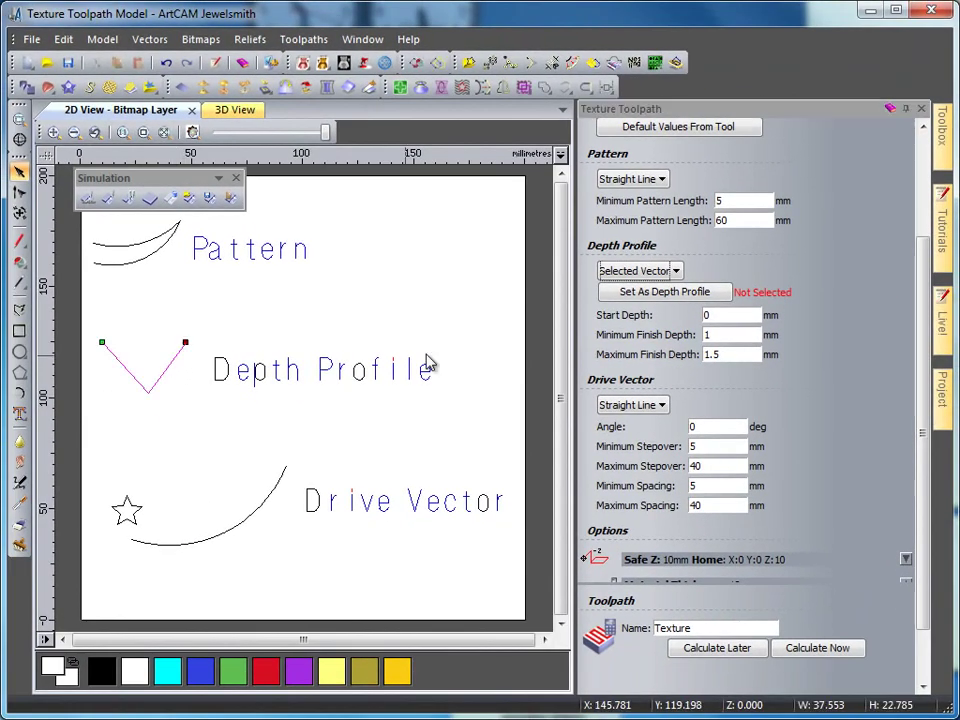
pyautogui.click(666, 292)
# - Set the depth profile's minimum finish depth to 1 mm and maximum finish depth to 8 mm
pyautogui.moveTo(553, 244); pyautogui.dragTo(335, 268)
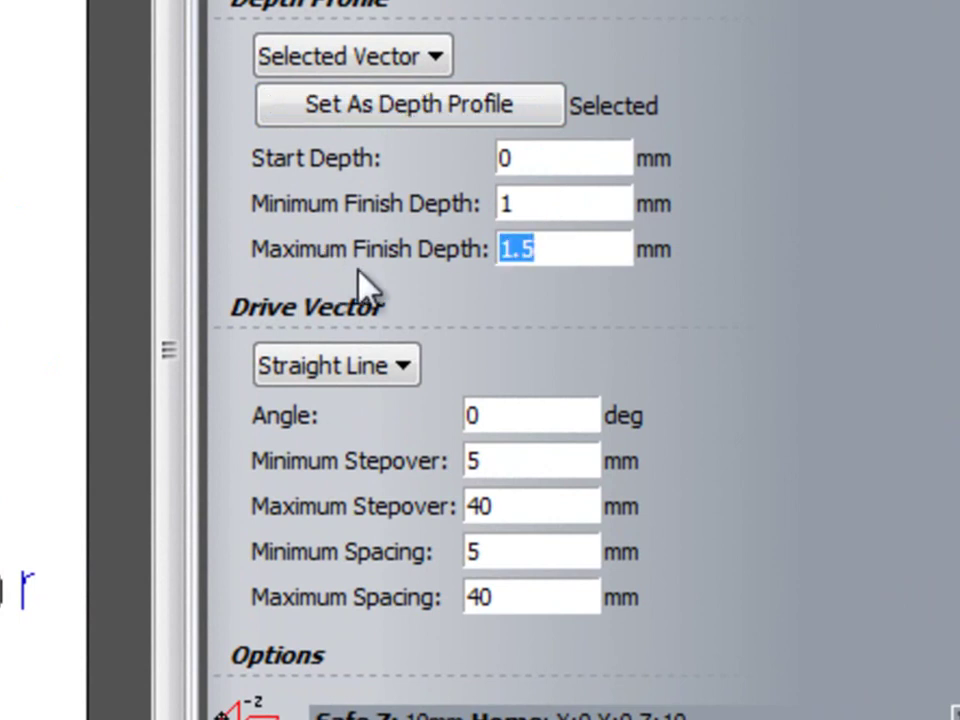
pyautogui.write('8')
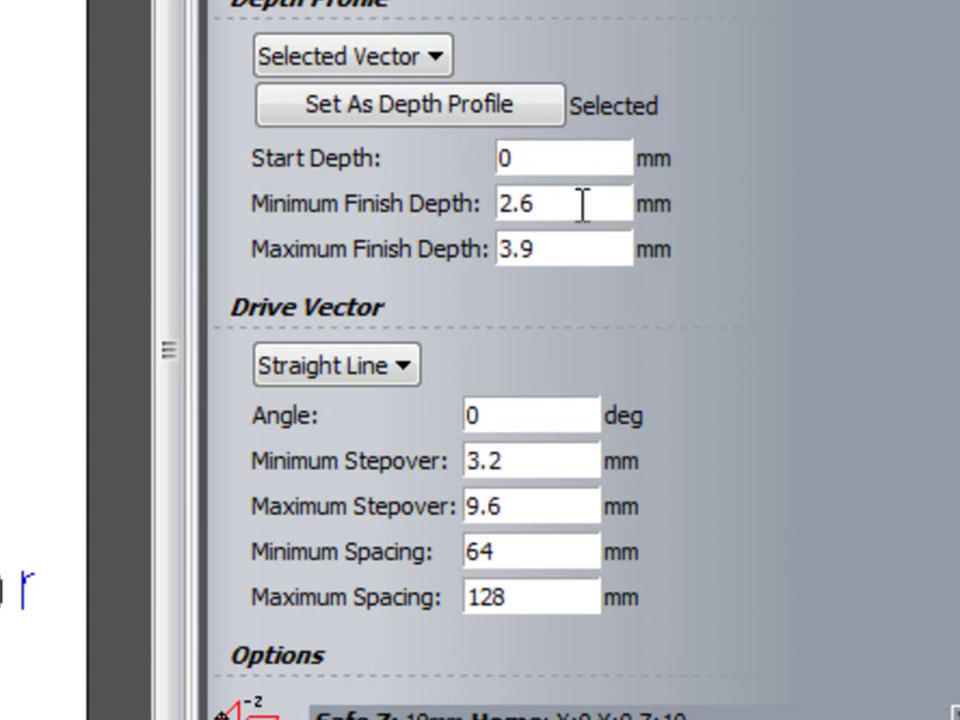
pyautogui.moveTo(583, 206); pyautogui.dragTo(390, 210)
pyautogui.write('1')
pyautogui.moveTo(558, 255); pyautogui.dragTo(460, 262)
pyautogui.write('8')
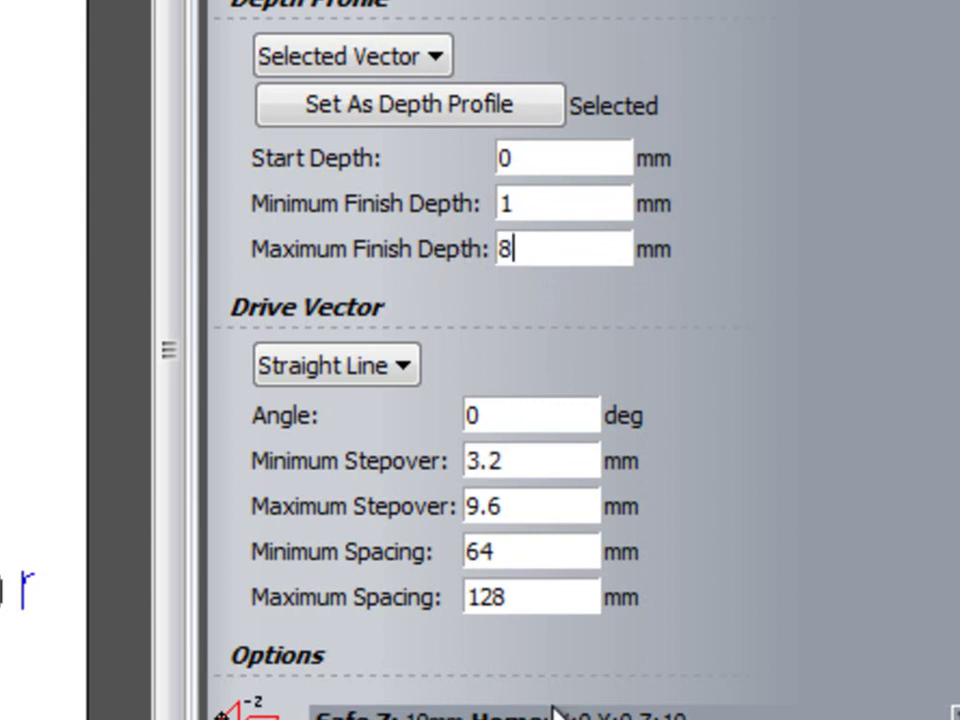
# - Set the drive vector's minimum and maximum stepover both to 40 mm
pyautogui.moveTo(565, 462); pyautogui.dragTo(425, 495)
pyautogui.write('60')
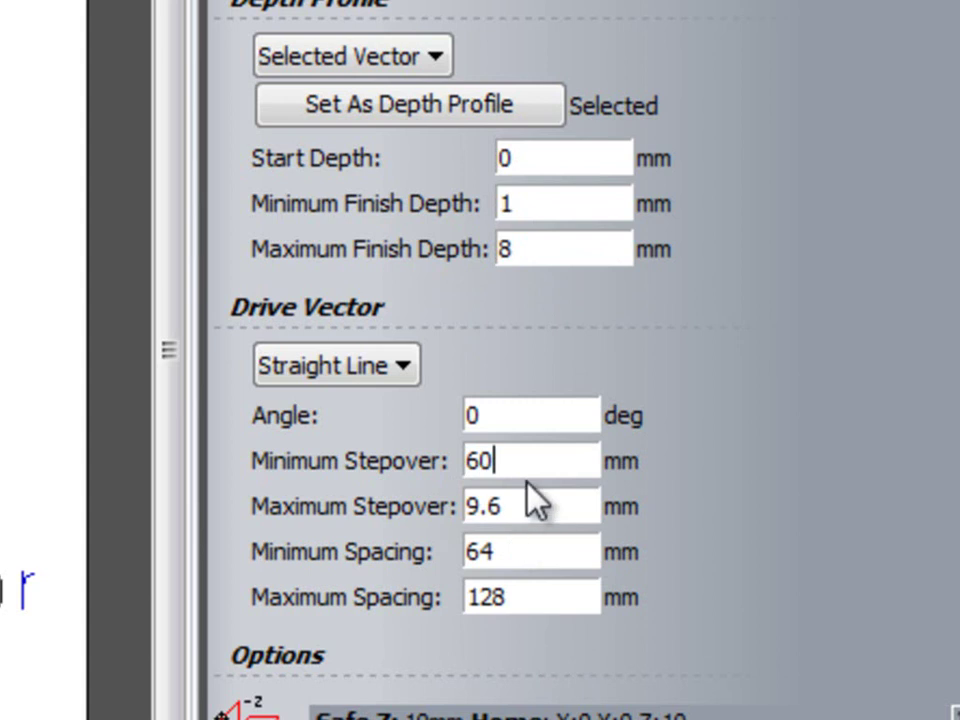
pyautogui.moveTo(560, 462); pyautogui.dragTo(401, 476)
pyautogui.write('40')
pyautogui.moveTo(504, 519); pyautogui.dragTo(456, 510)
pyautogui.write('40')
# - Set the minimum and maximum spacing both to 40 mm, and calculate the straight-line texture toolpath in the 3D view
pyautogui.moveTo(557, 553); pyautogui.dragTo(463, 553)
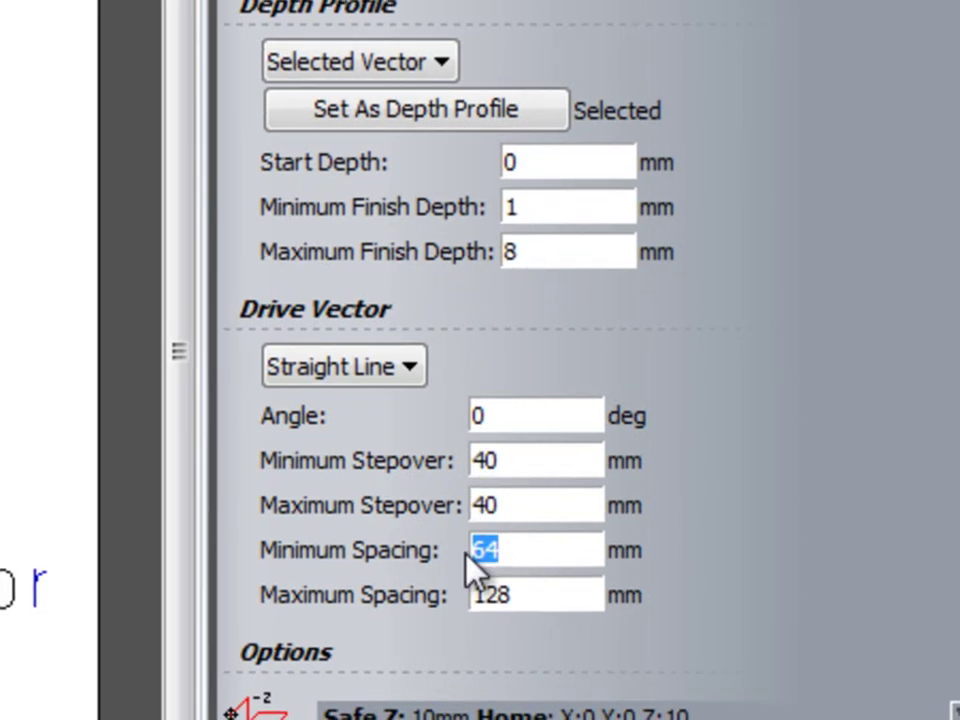
pyautogui.write('40')
pyautogui.moveTo(592, 597); pyautogui.dragTo(456, 598)
pyautogui.write('40')
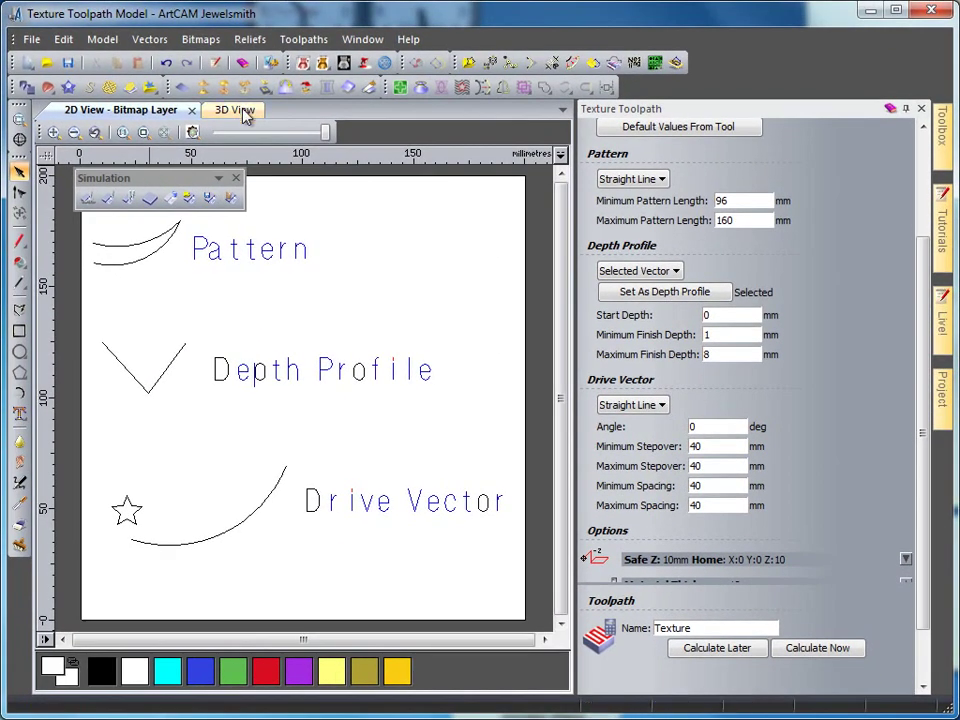
pyautogui.click(245, 115)
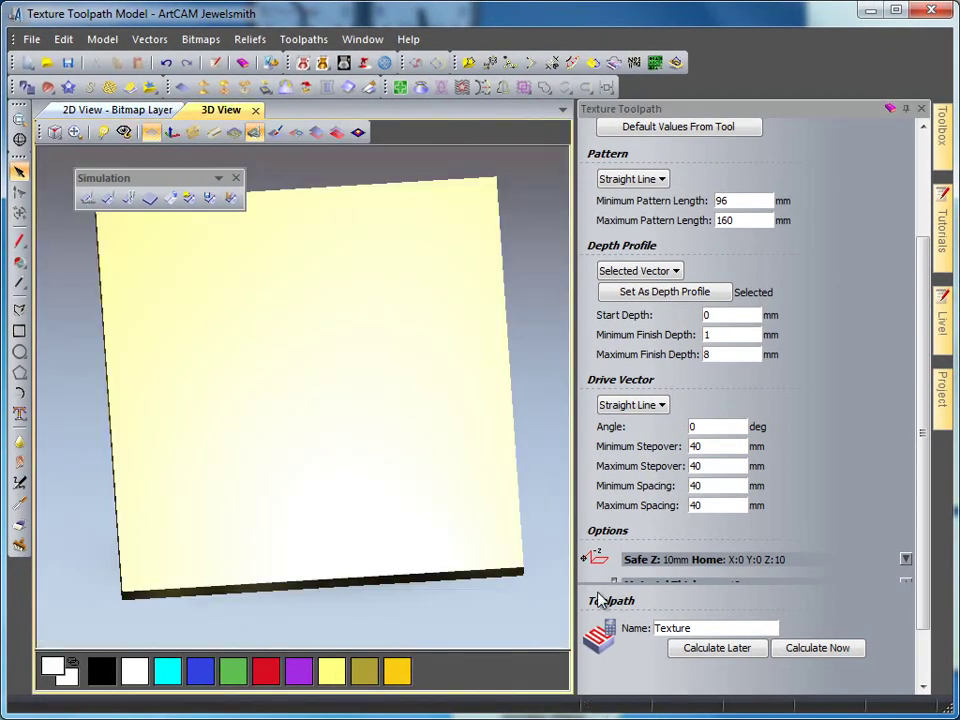
pyautogui.click(806, 648)
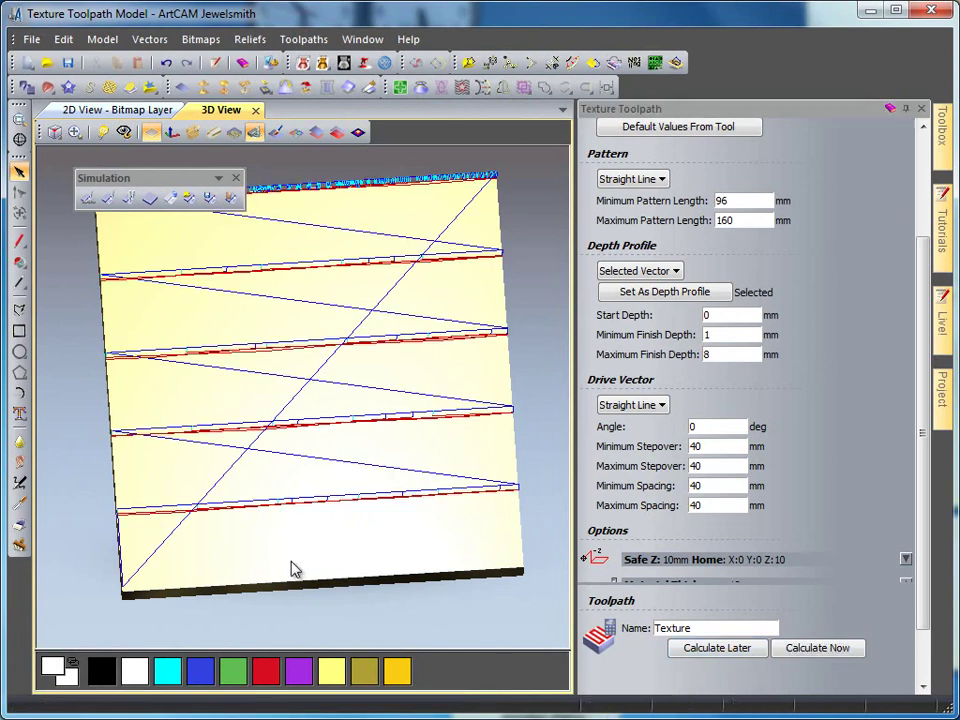
# - Simulate the straight-line texture toolpath and examine the V-shaped cuts and toolpath lines at close range
pyautogui.moveTo(293, 568); pyautogui.dragTo(294, 510)
pyautogui.scroll(3, 182, 265)
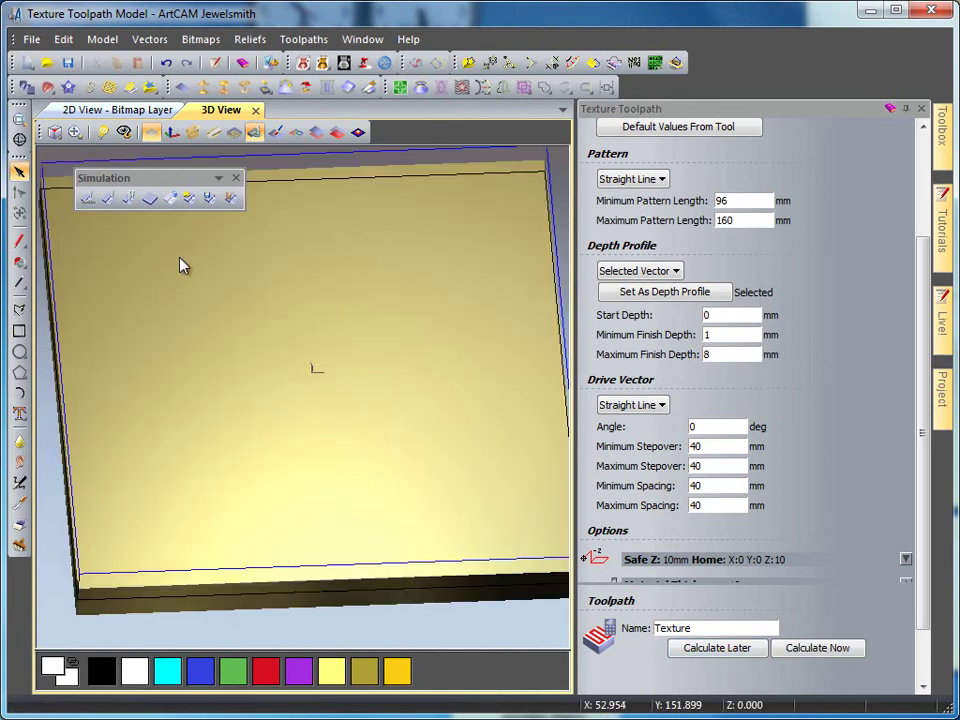
pyautogui.click(110, 201)
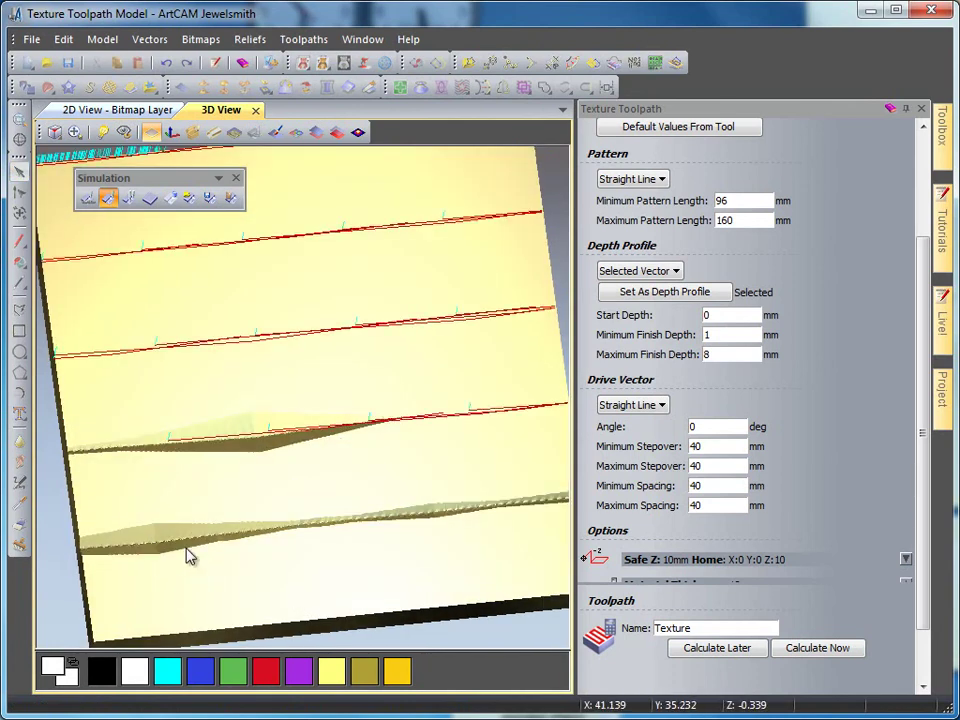
pyautogui.moveTo(275, 462); pyautogui.dragTo(276, 538)
pyautogui.moveTo(442, 541); pyautogui.dragTo(422, 471)
pyautogui.moveTo(237, 508); pyautogui.dragTo(148, 390)
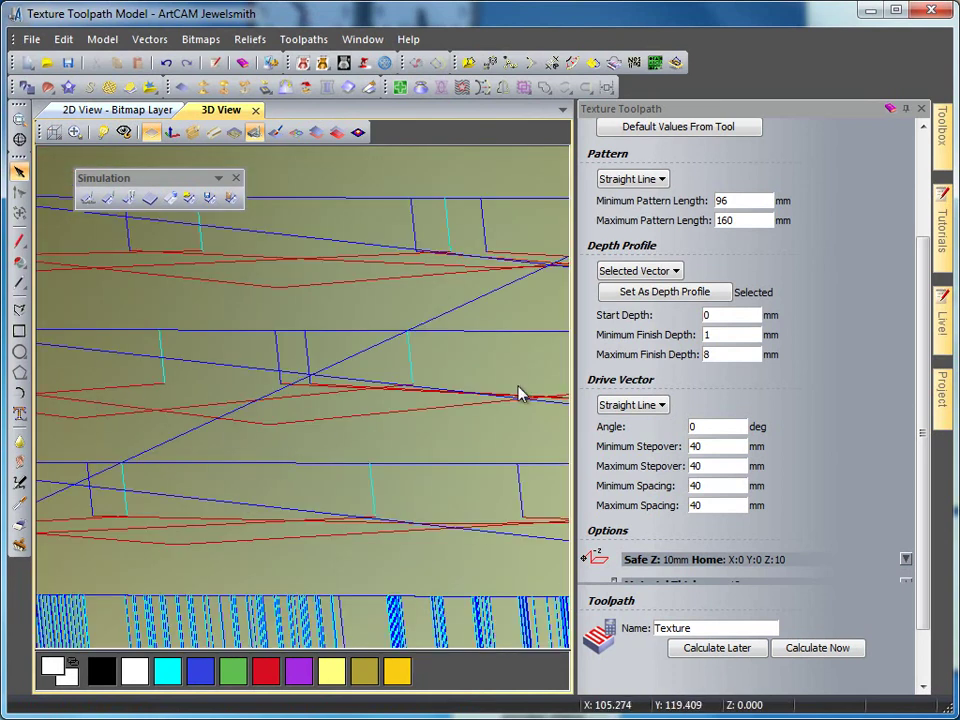
# - Change the depth profile to Recessed Curve and recalculate the texture toolpath
pyautogui.click(677, 273)
pyautogui.click(636, 300)
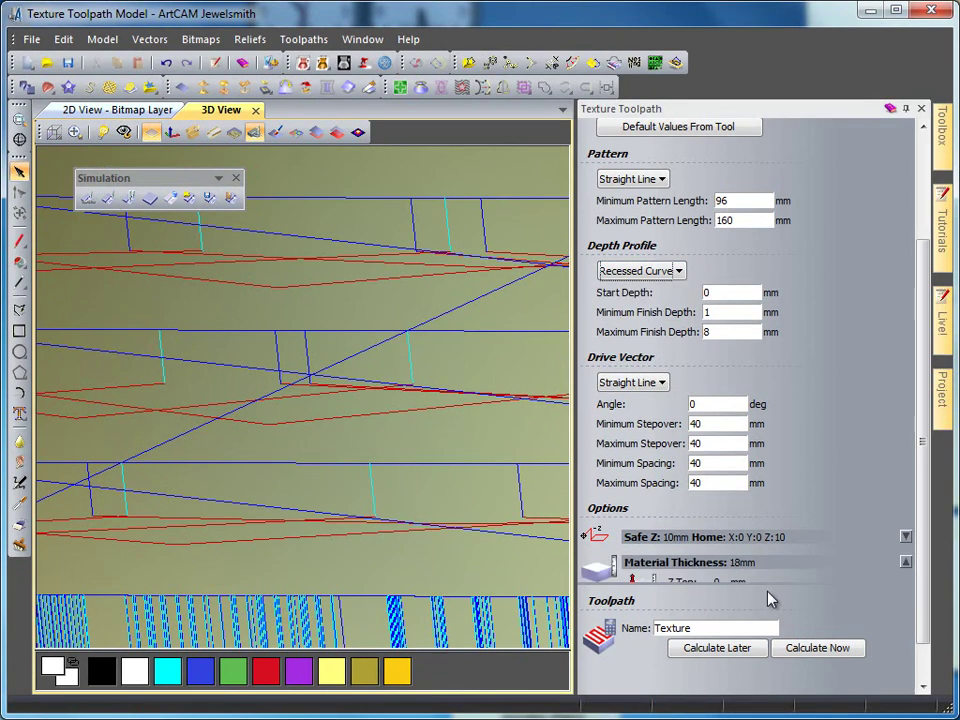
pyautogui.click(818, 648)
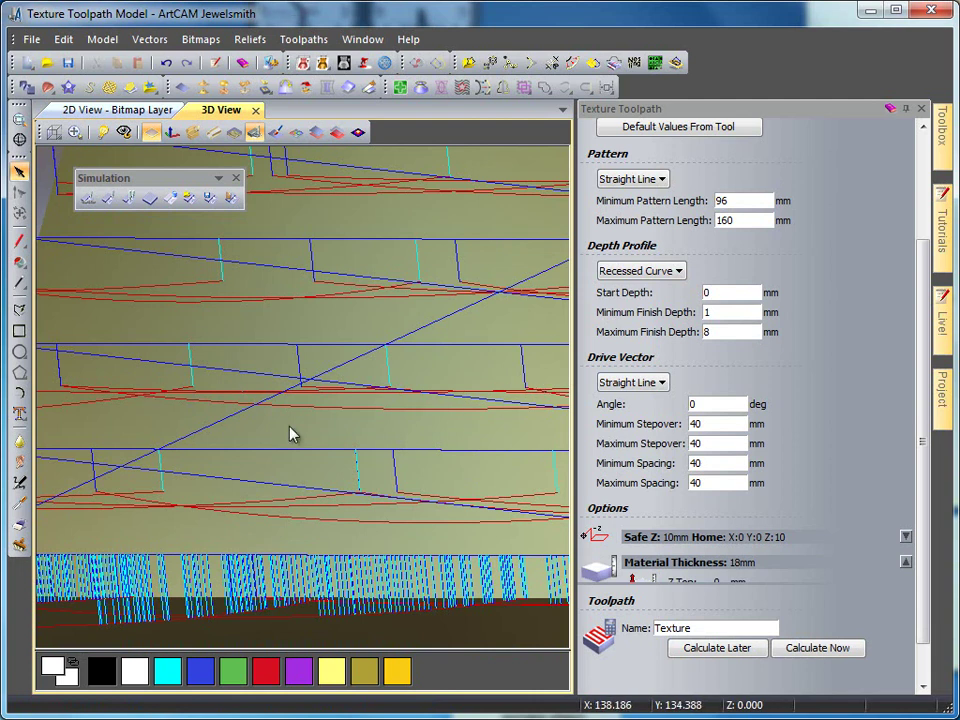
# - Return the depth profile to Selected Vector, and examine the toolpath in 3D and the source vectors in 2D
pyautogui.click(634, 271)
pyautogui.click(634, 316)
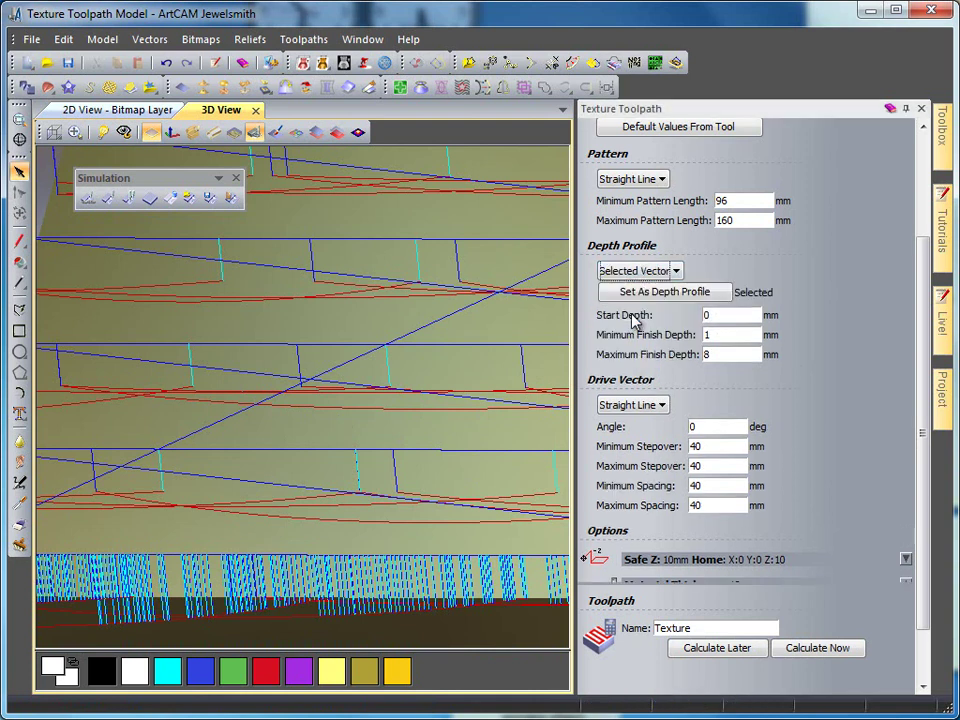
pyautogui.moveTo(392, 446); pyautogui.dragTo(330, 506)
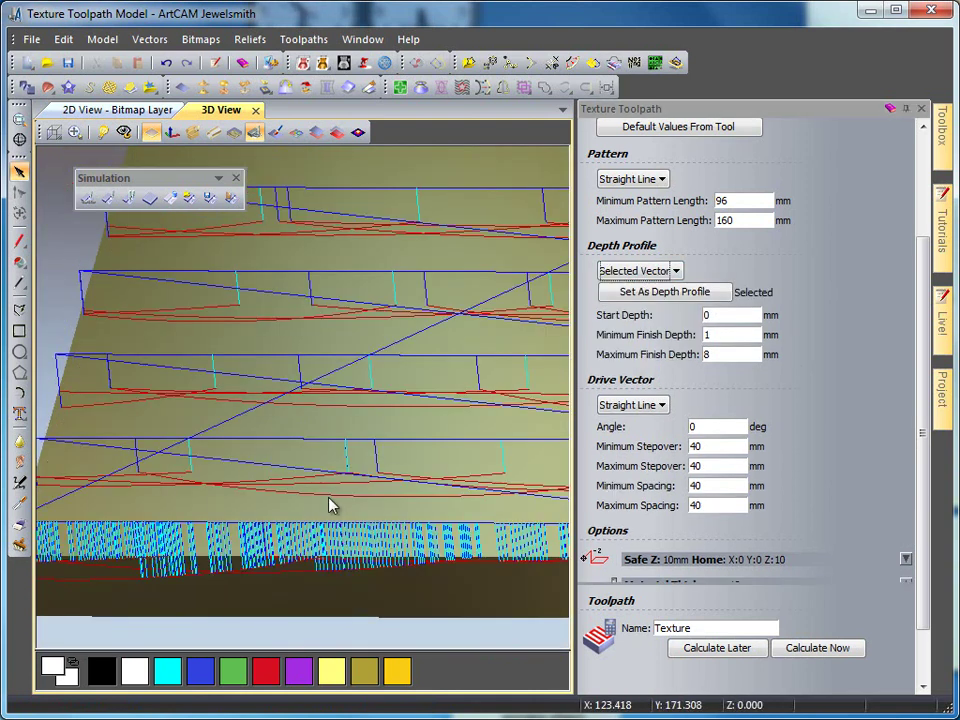
pyautogui.click(148, 130)
pyautogui.moveTo(285, 396); pyautogui.dragTo(236, 470)
pyautogui.scroll(-5, 236, 470)
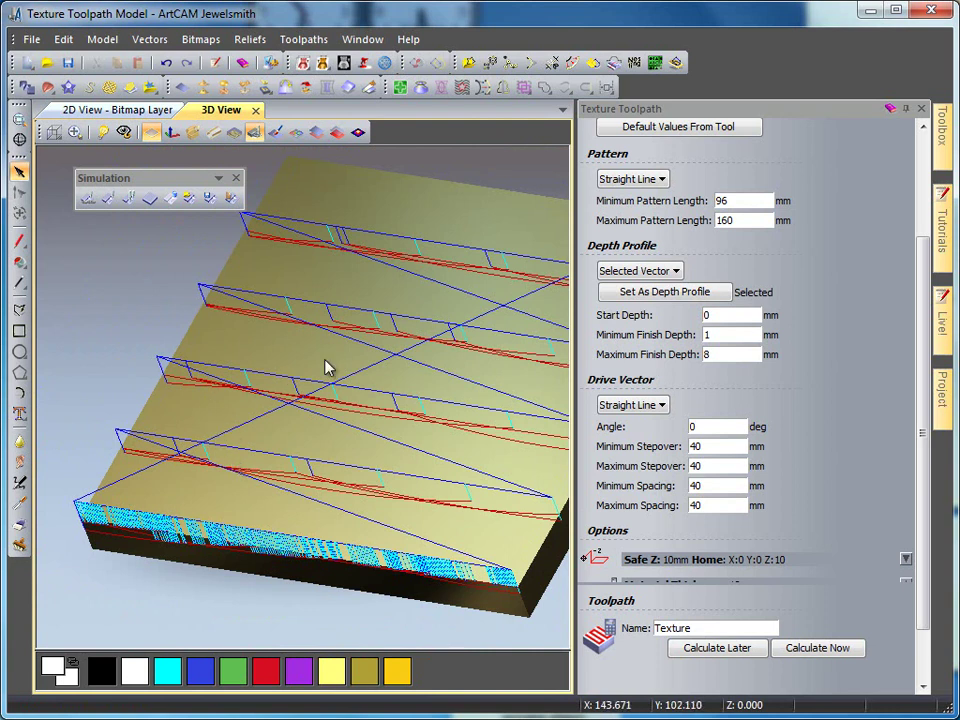
pyautogui.click(105, 109)
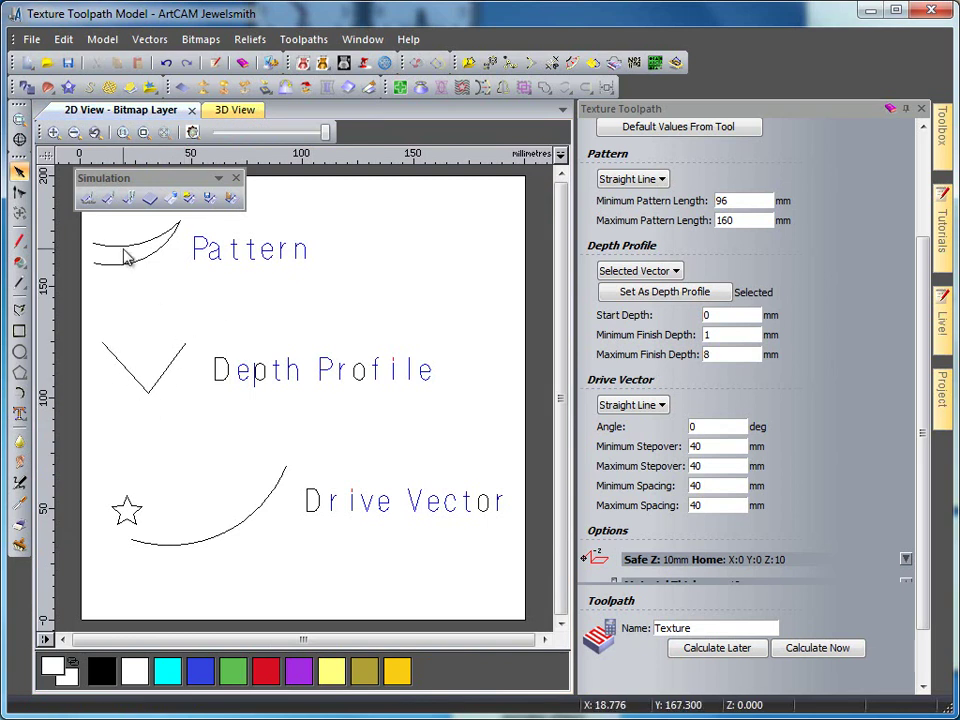
pyautogui.click(225, 110)
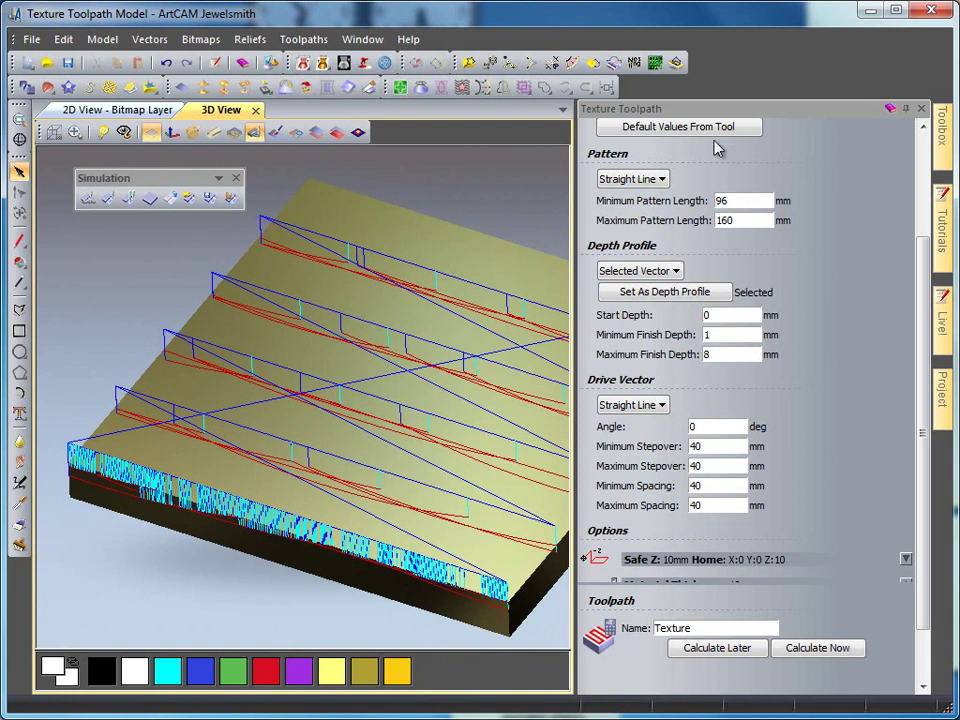
# - Reset the texture parameters to the tool's default values and recalculate the toolpath
pyautogui.click(715, 139)
pyautogui.moveTo(484, 431); pyautogui.dragTo(420, 490)
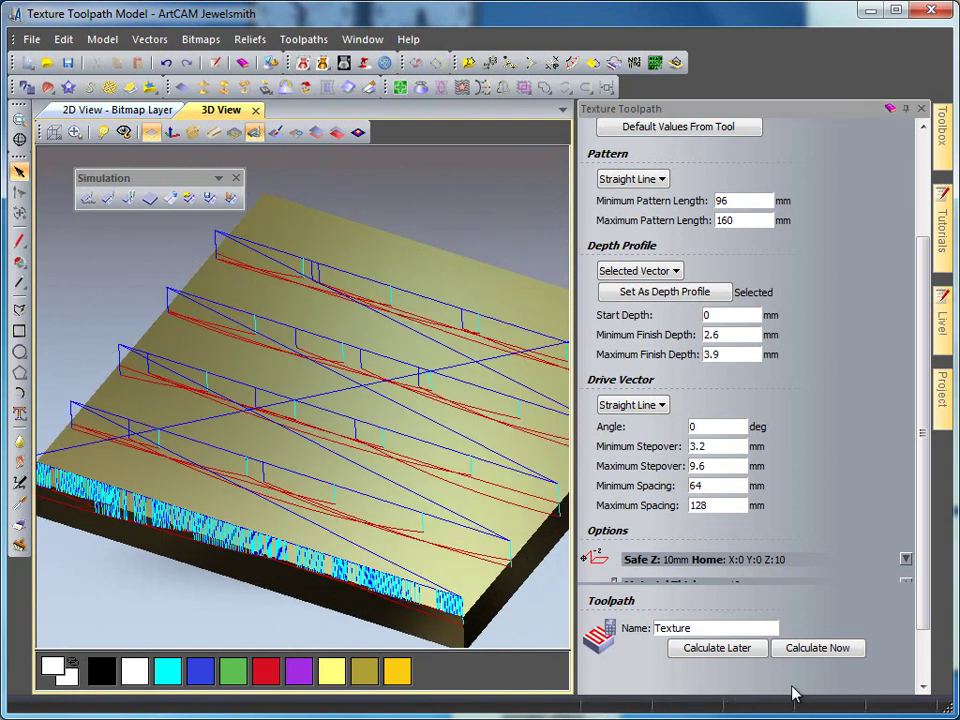
pyautogui.click(816, 648)
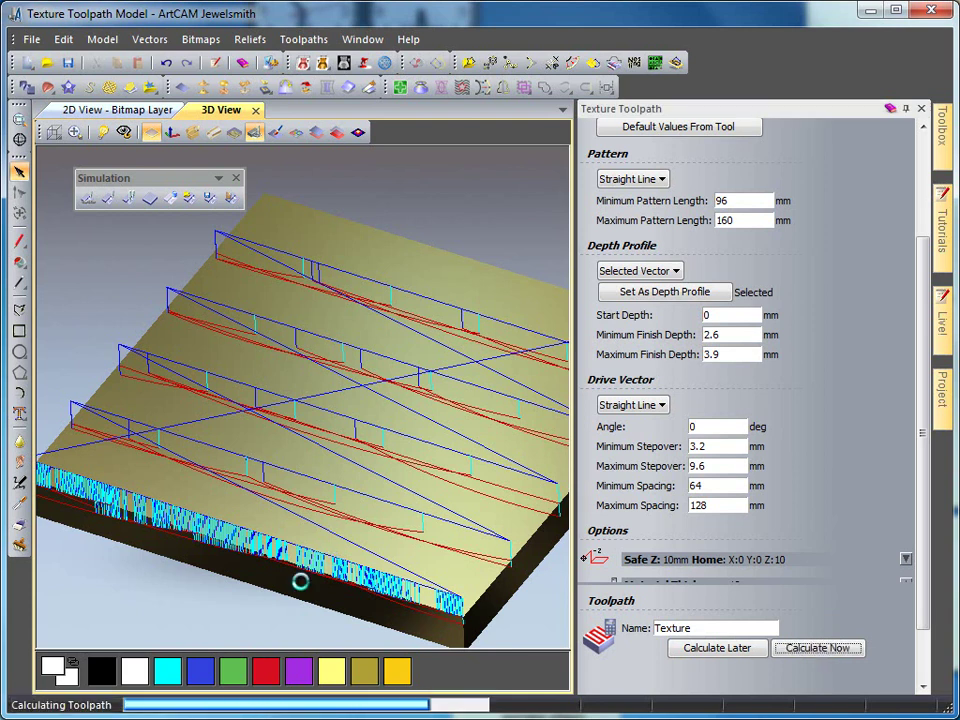
pyautogui.moveTo(213, 513); pyautogui.dragTo(242, 626)
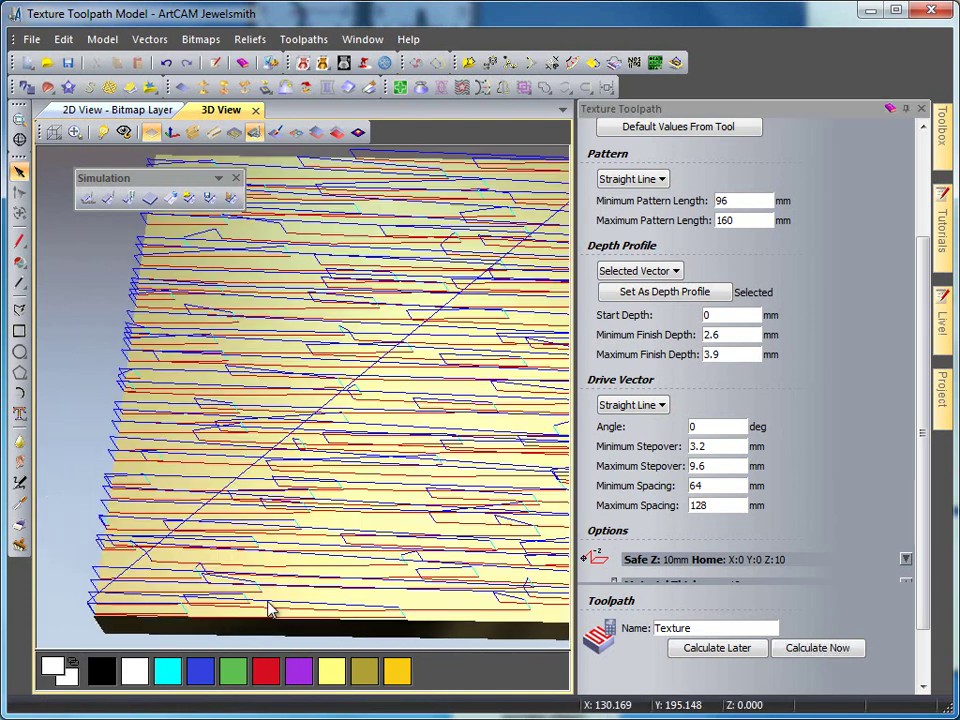
# - Set the maximum finish depth to 12 mm, the minimum finish depth to 0.5 mm and the minimum pattern length to 50 mm
pyautogui.doubleClick(739, 356)
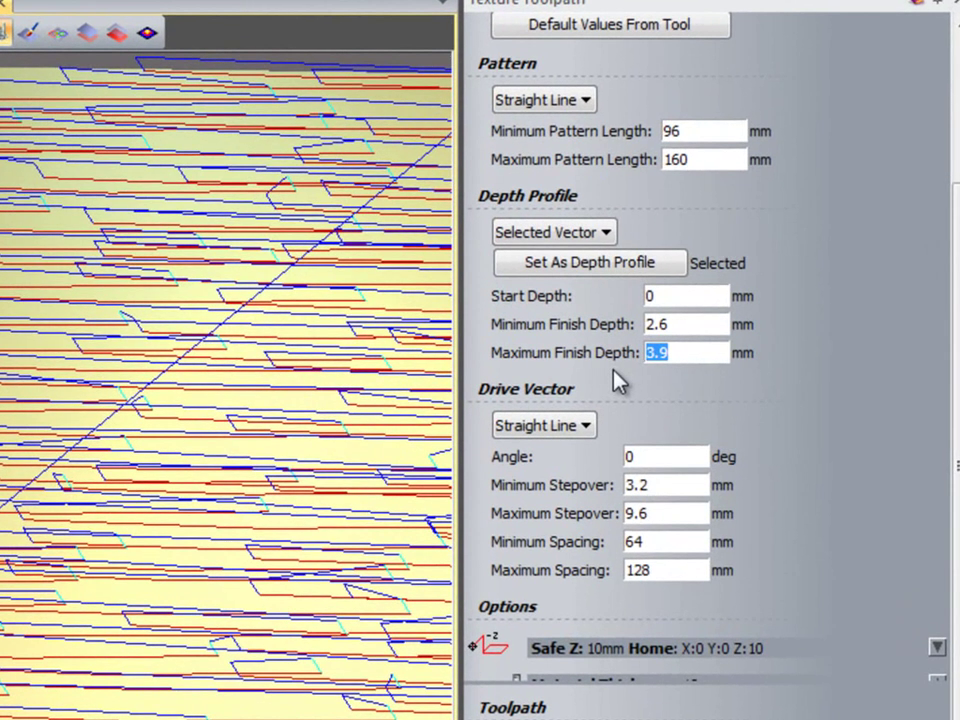
pyautogui.write('12')
pyautogui.moveTo(684, 326); pyautogui.dragTo(624, 321)
pyautogui.write('0.5')
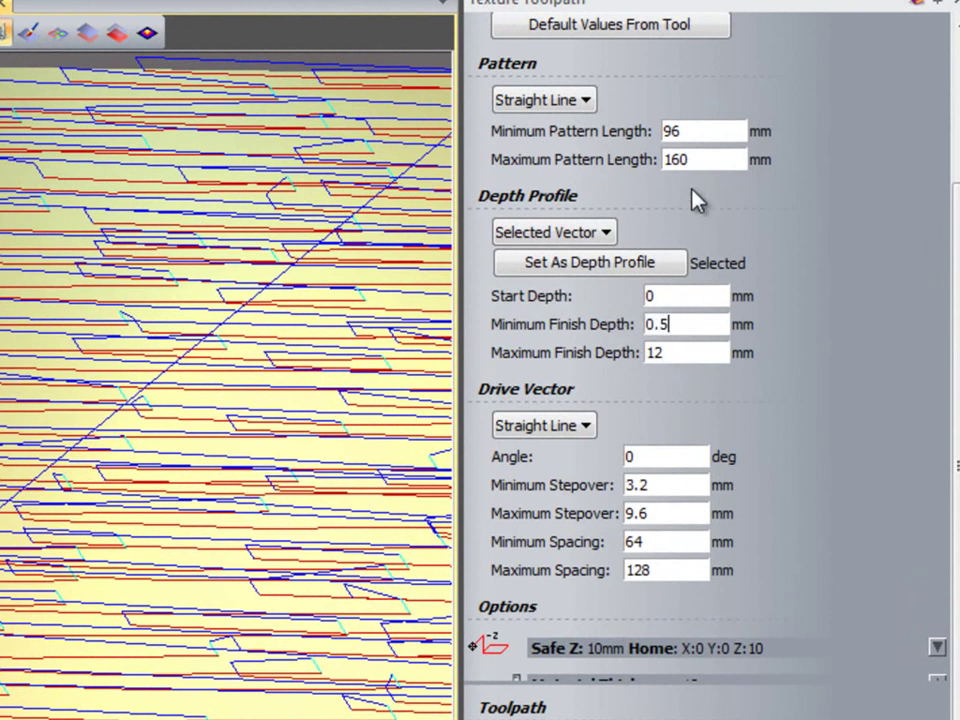
pyautogui.moveTo(699, 130); pyautogui.dragTo(660, 118)
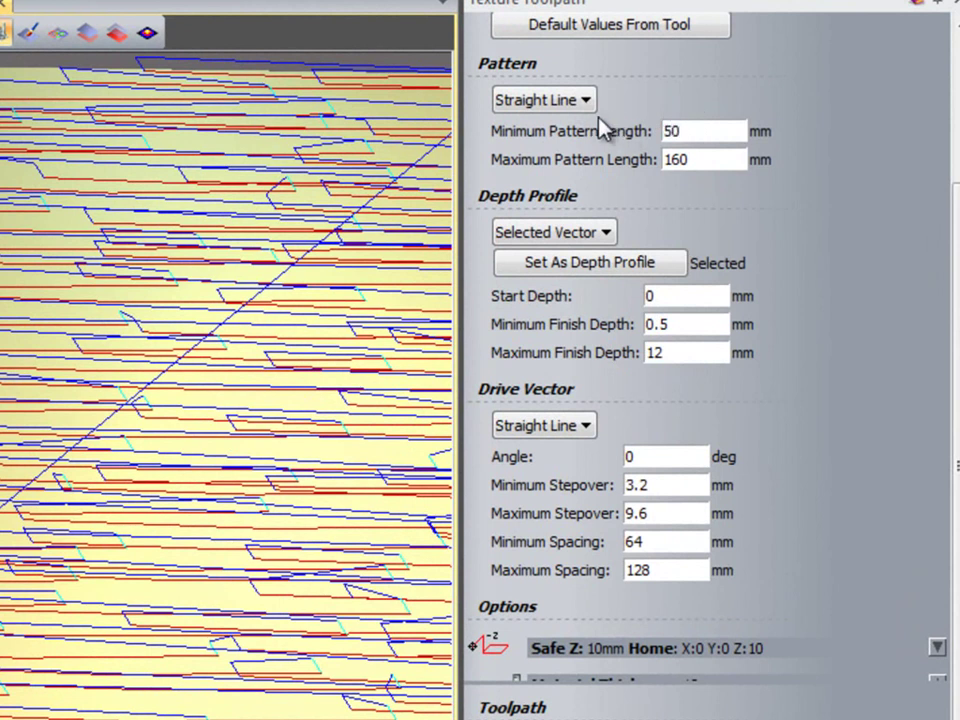
pyautogui.click(701, 159)
# - Set the drive vector's stepover range to 10–30 mm and its spacing range to 10–30 mm
pyautogui.moveTo(672, 483); pyautogui.dragTo(590, 497)
pyautogui.write('10')
pyautogui.press('Tab')
pyautogui.write('30')
pyautogui.press('Tab')
pyautogui.write('10')
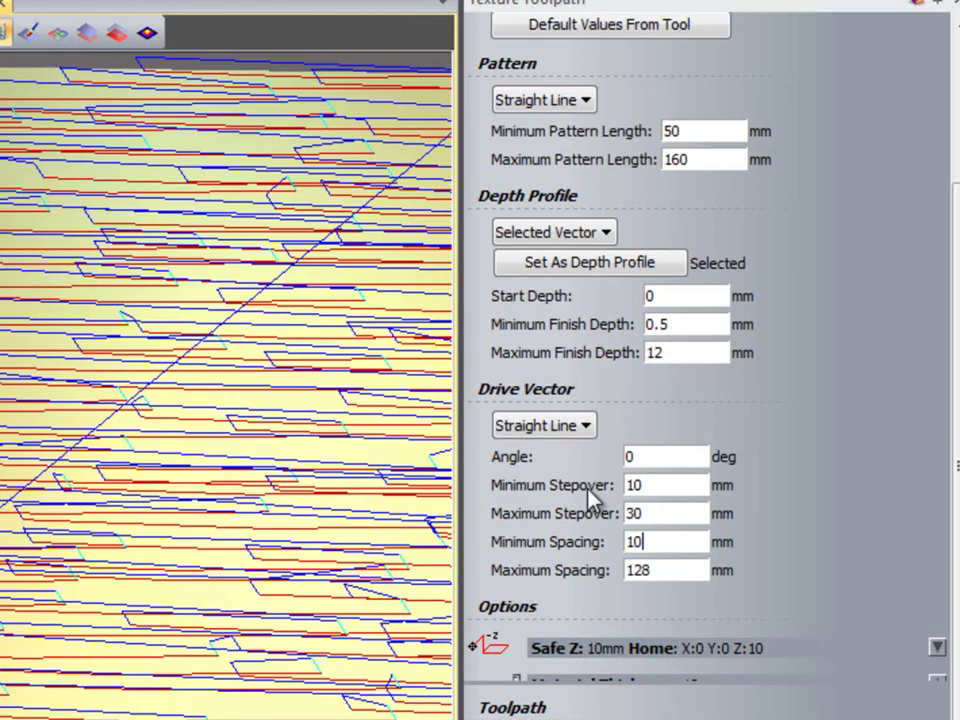
pyautogui.press('Tab')
pyautogui.write('3')
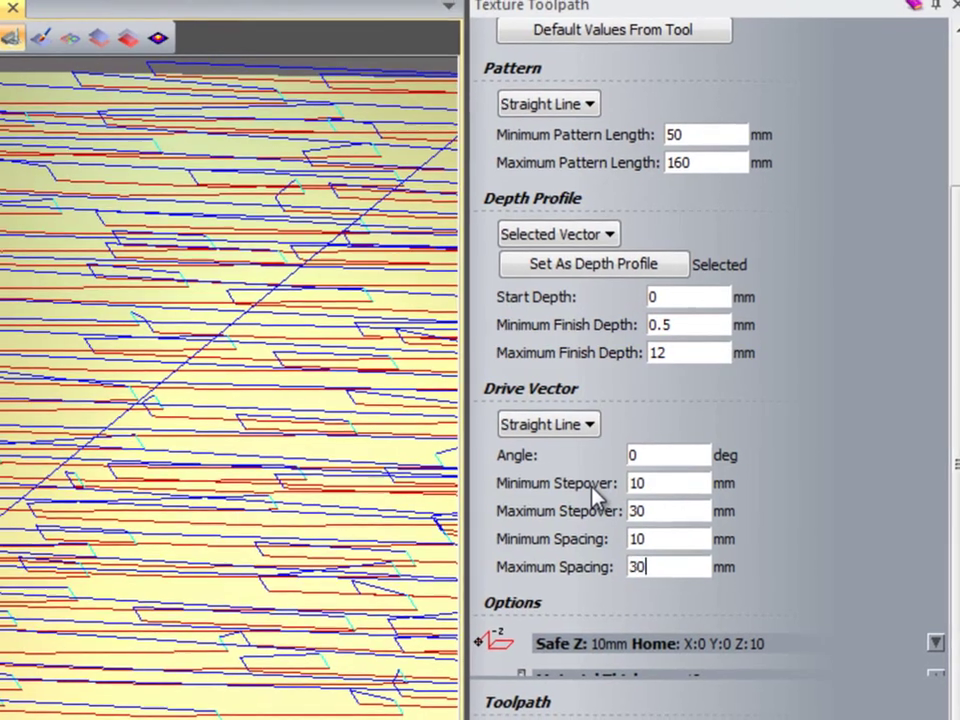
pyautogui.write('0')
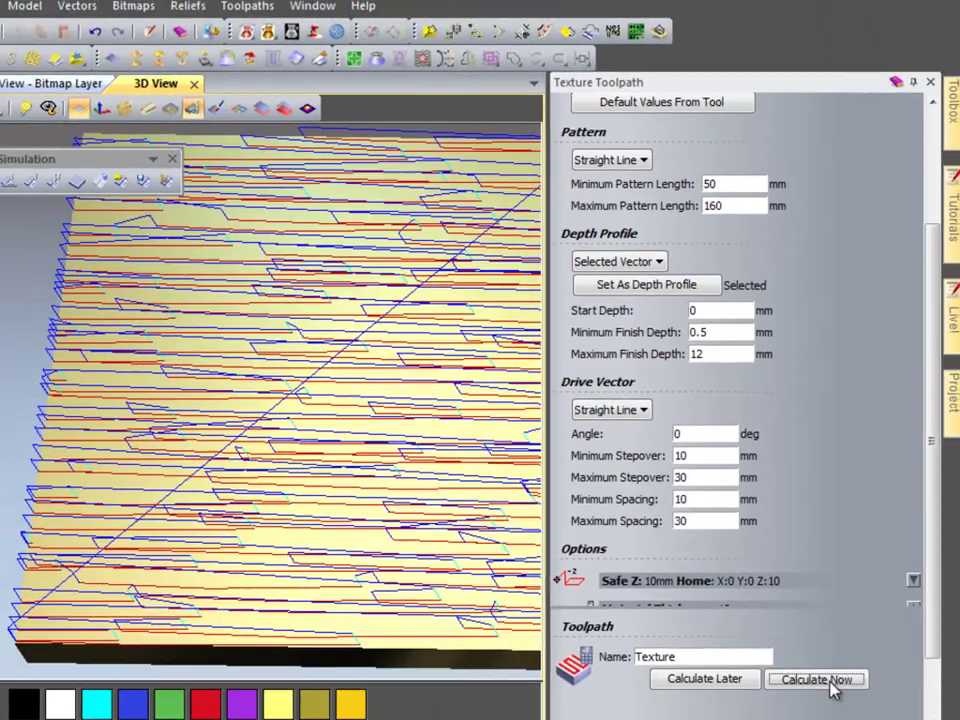
# - Calculate the texture toolpath, simulate it on the block and examine the faceted surface up close
pyautogui.click(830, 702)
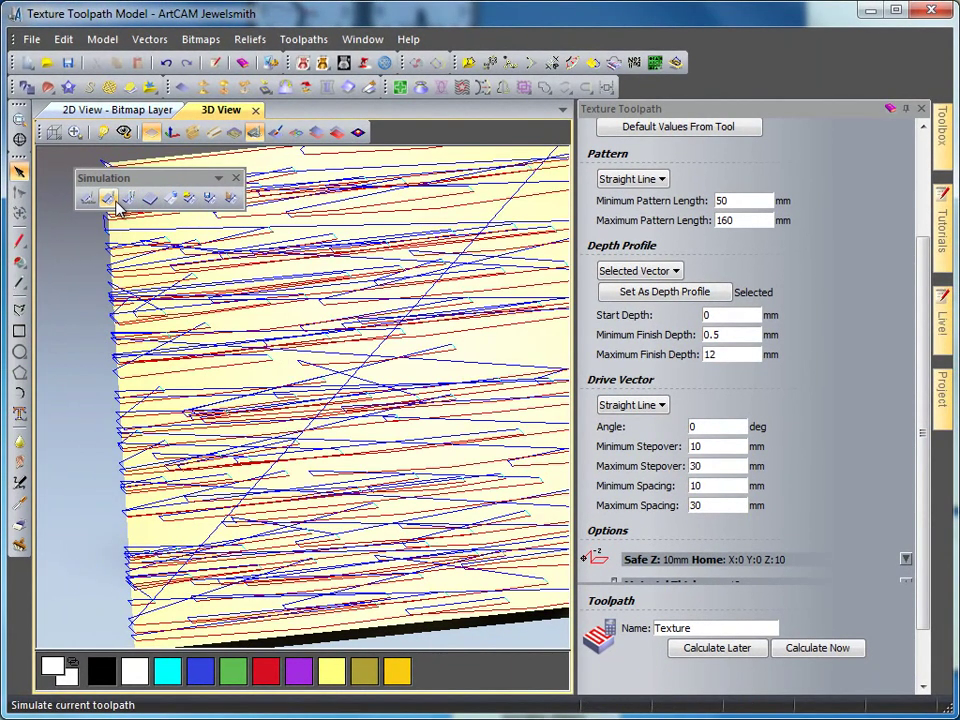
pyautogui.click(110, 199)
pyautogui.moveTo(257, 435); pyautogui.dragTo(365, 538)
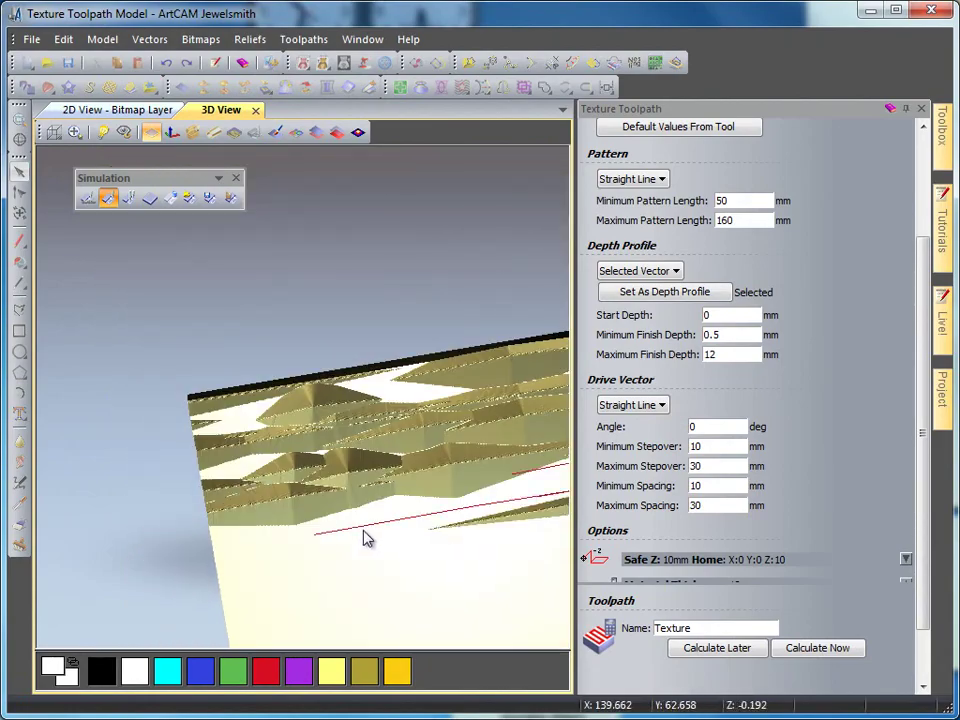
pyautogui.scroll(4, 365, 538)
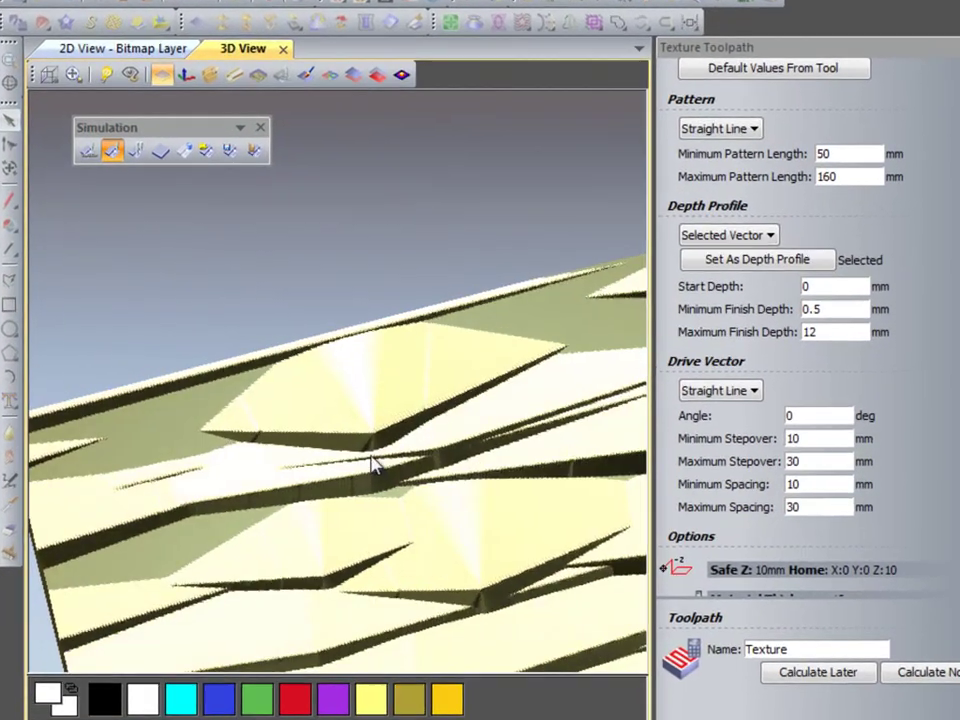
pyautogui.moveTo(372, 462); pyautogui.dragTo(394, 517)
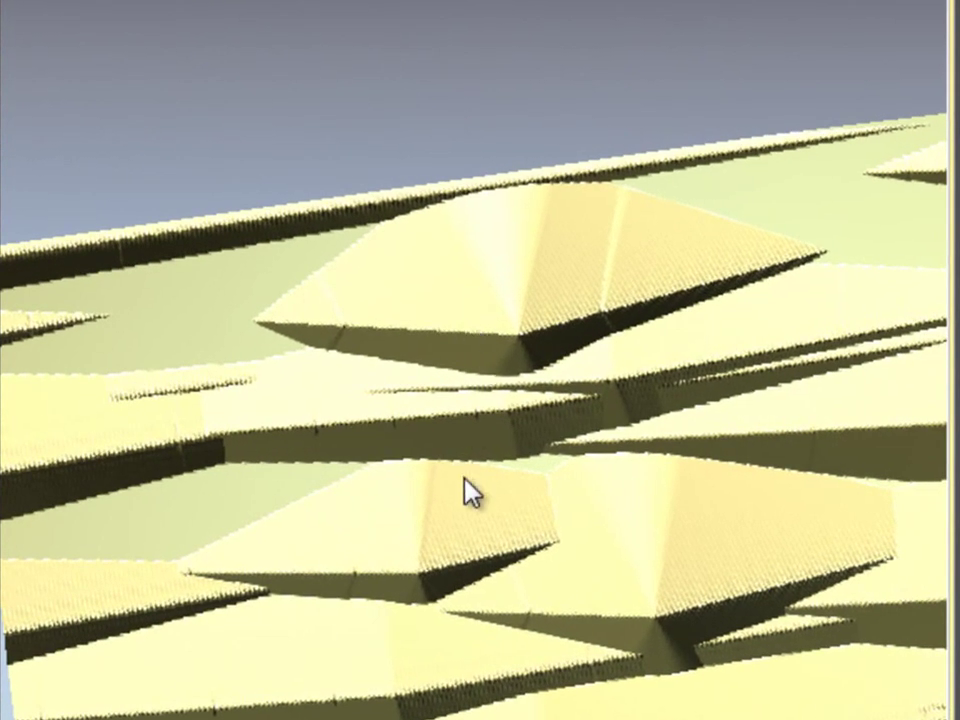
pyautogui.scroll(-5, 470, 500)
pyautogui.moveTo(490, 561)
pyautogui.mouseDown()
pyautogui.moveTo(481, 386)
pyautogui.moveTo(491, 671)
pyautogui.moveTo(484, 634)
pyautogui.mouseUp()
pyautogui.scroll(3, 512, 491)
pyautogui.moveTo(503, 690); pyautogui.dragTo(525, 665)
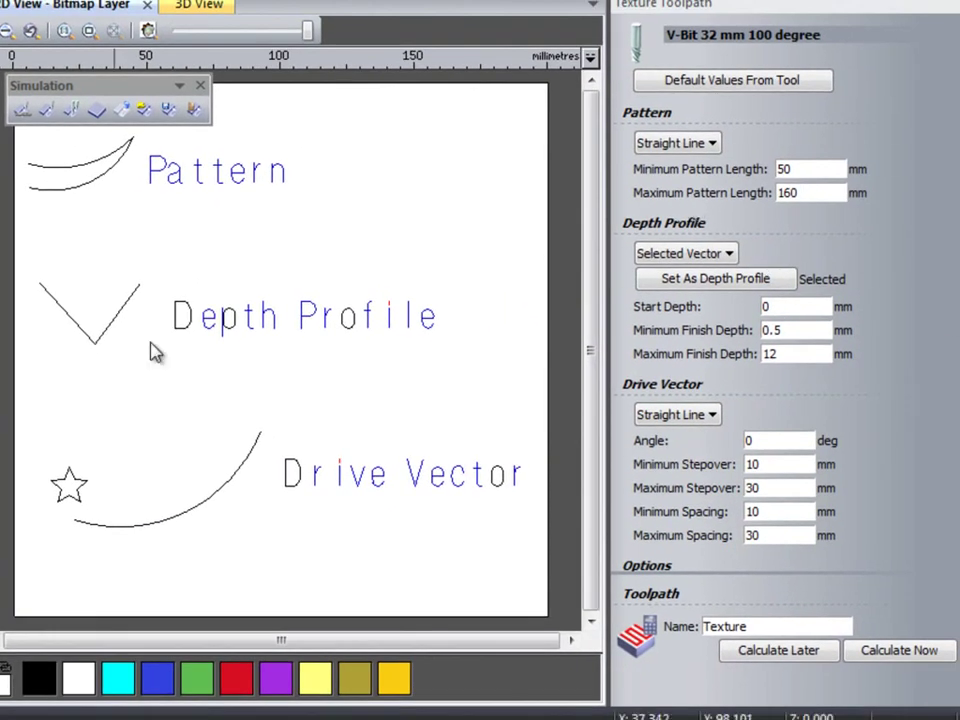
# - Switch the pattern to Selected Vector and assign the star as the pattern vector
pyautogui.click(677, 145)
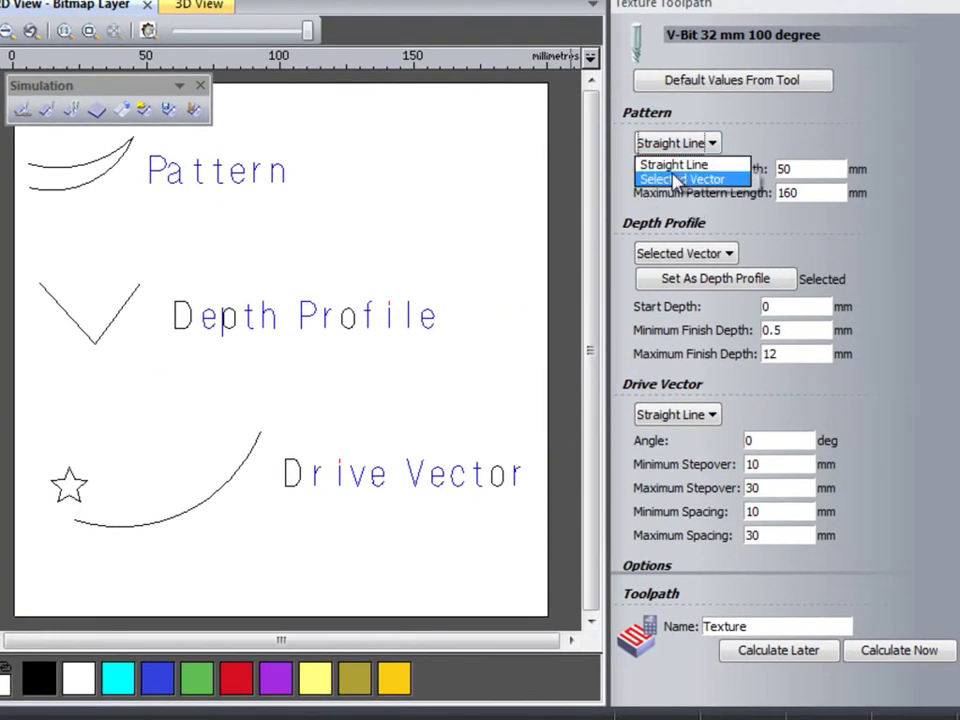
pyautogui.click(677, 178)
pyautogui.click(73, 484)
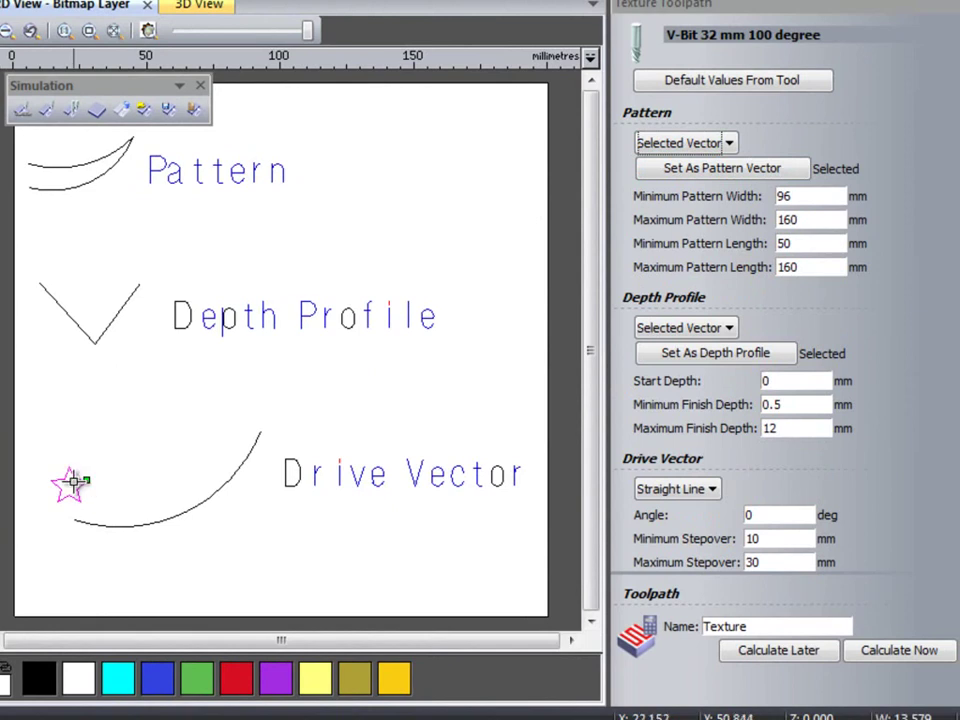
pyautogui.click(750, 170)
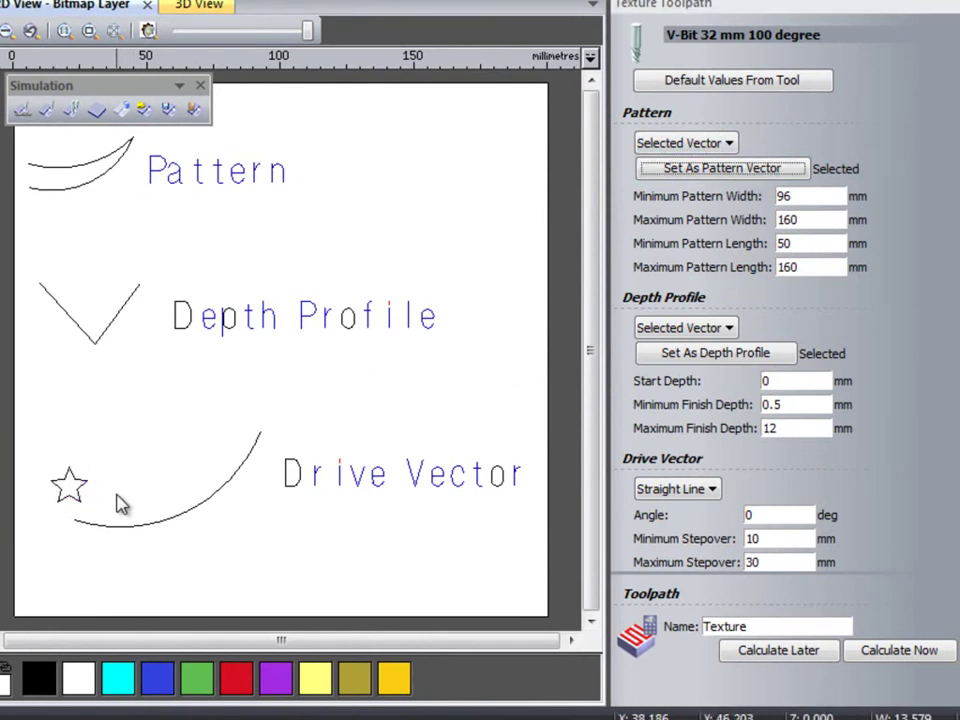
pyautogui.click(84, 485)
pyautogui.click(154, 489)
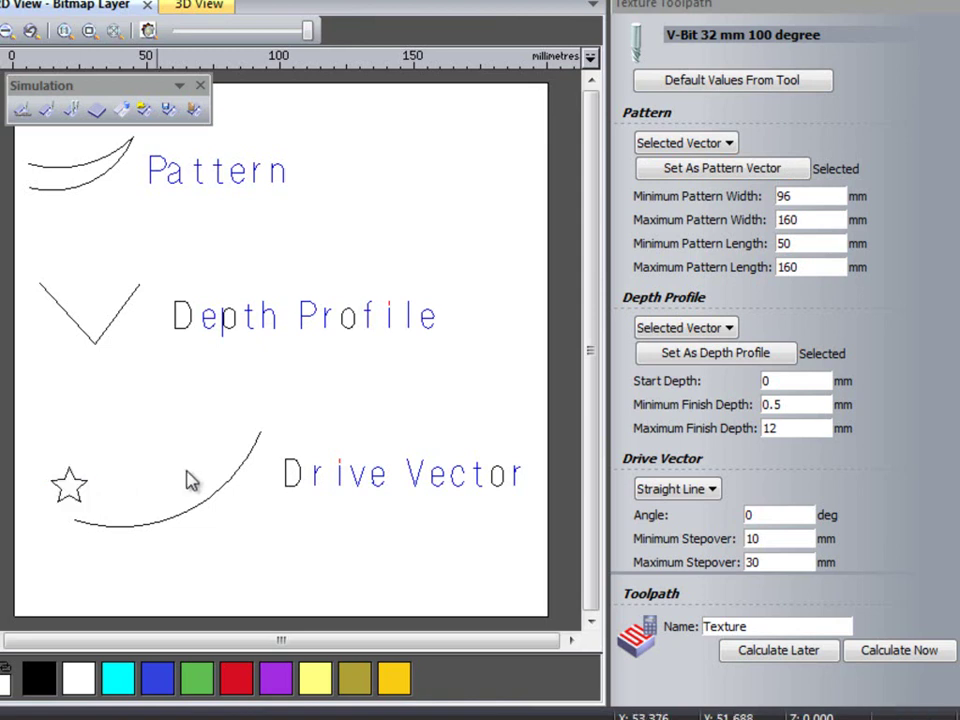
# - Set the minimum and maximum pattern width and the minimum and maximum pattern length all to 5 mm
pyautogui.moveTo(829, 203); pyautogui.dragTo(712, 207)
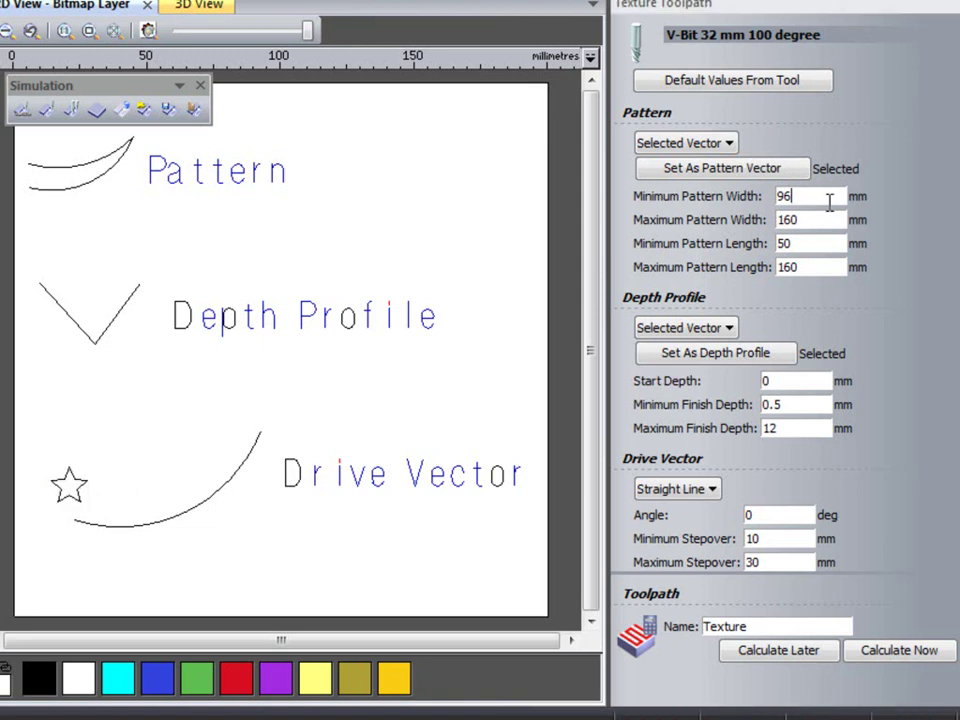
pyautogui.write('5')
pyautogui.write('5')
pyautogui.moveTo(773, 222); pyautogui.dragTo(699, 244)
pyautogui.write('5')
pyautogui.moveTo(825, 268); pyautogui.dragTo(712, 268)
pyautogui.write('5')
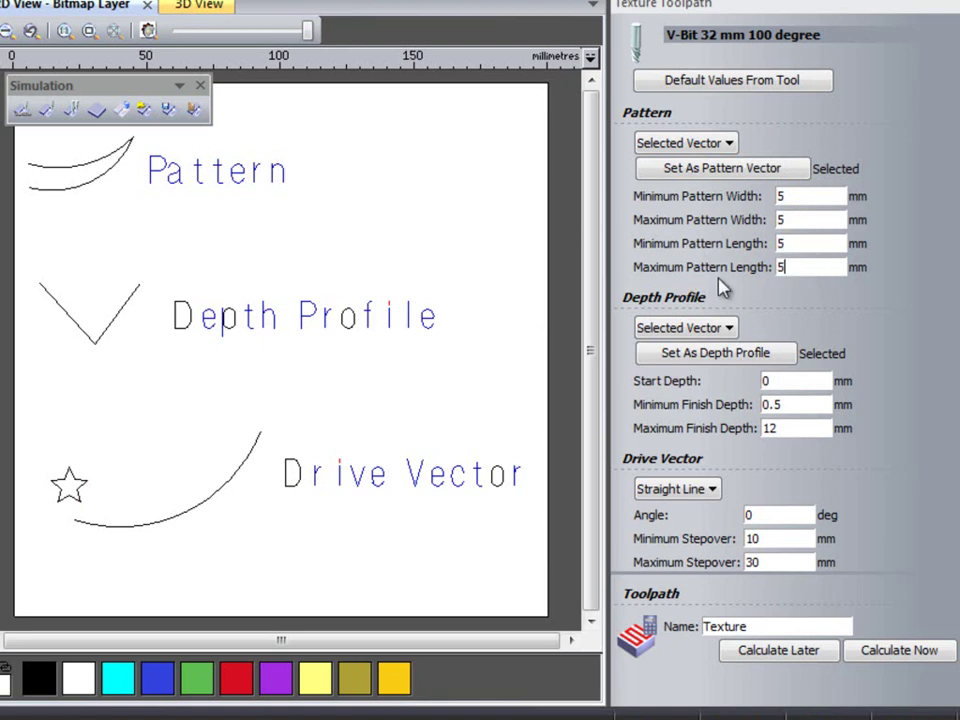
# - Assign the long curve beside the star as the Selected Vector drive vector, and change the depth profile to Recessed Curve
pyautogui.click(226, 486)
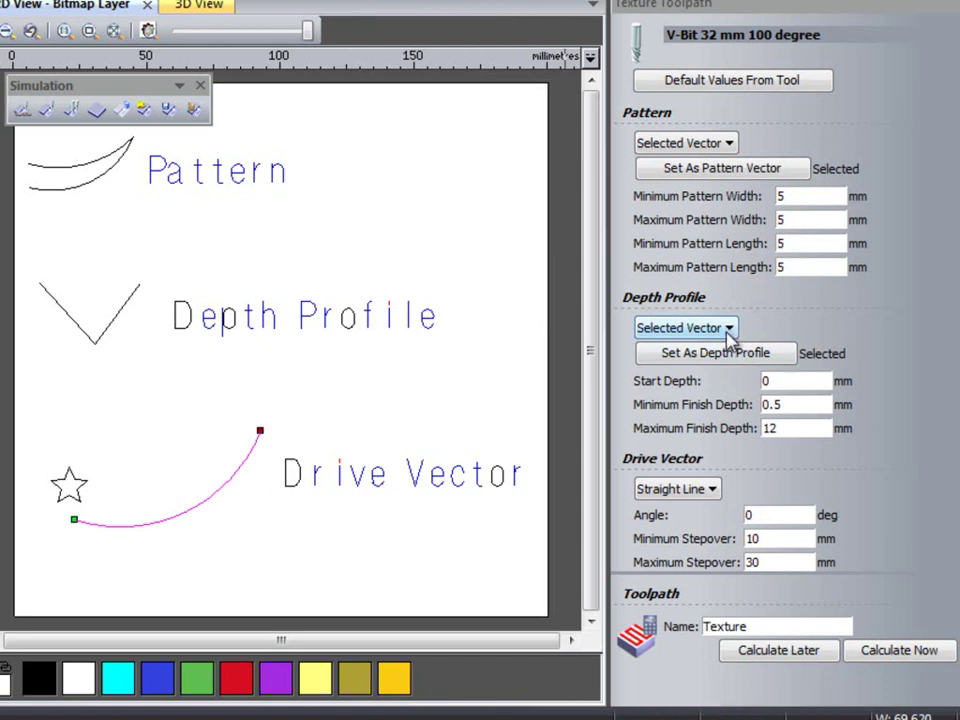
pyautogui.click(710, 488)
pyautogui.click(701, 525)
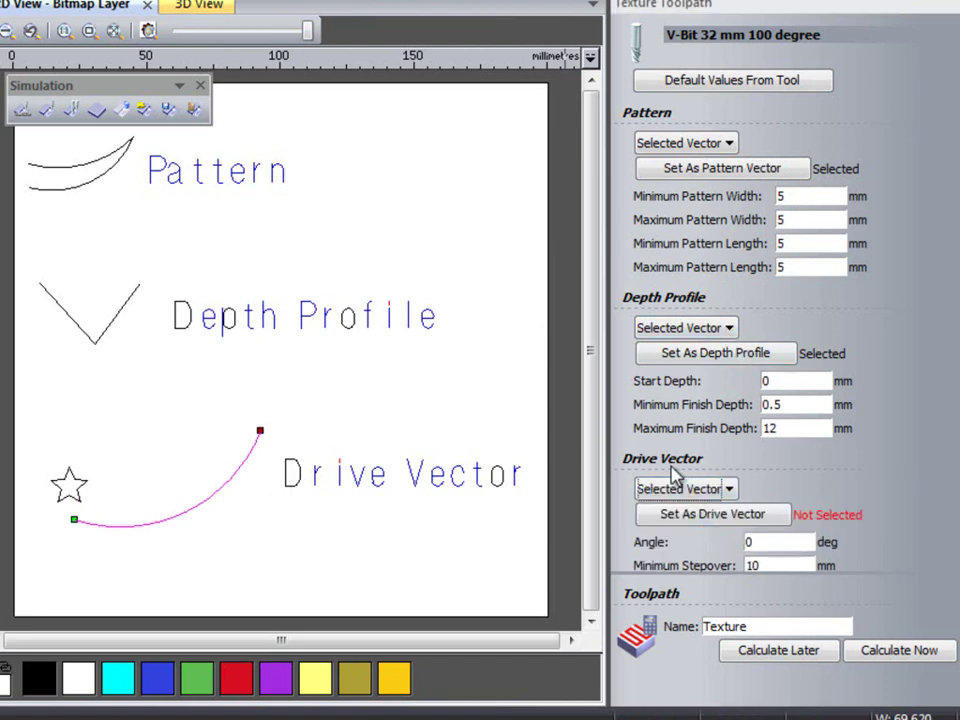
pyautogui.click(773, 519)
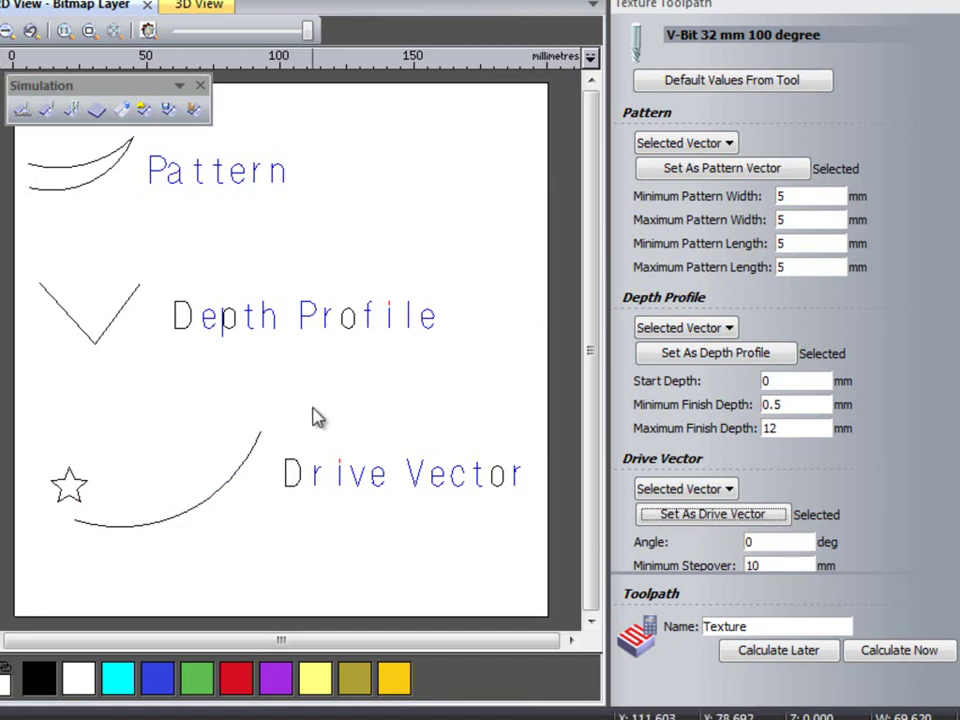
pyautogui.click(707, 333)
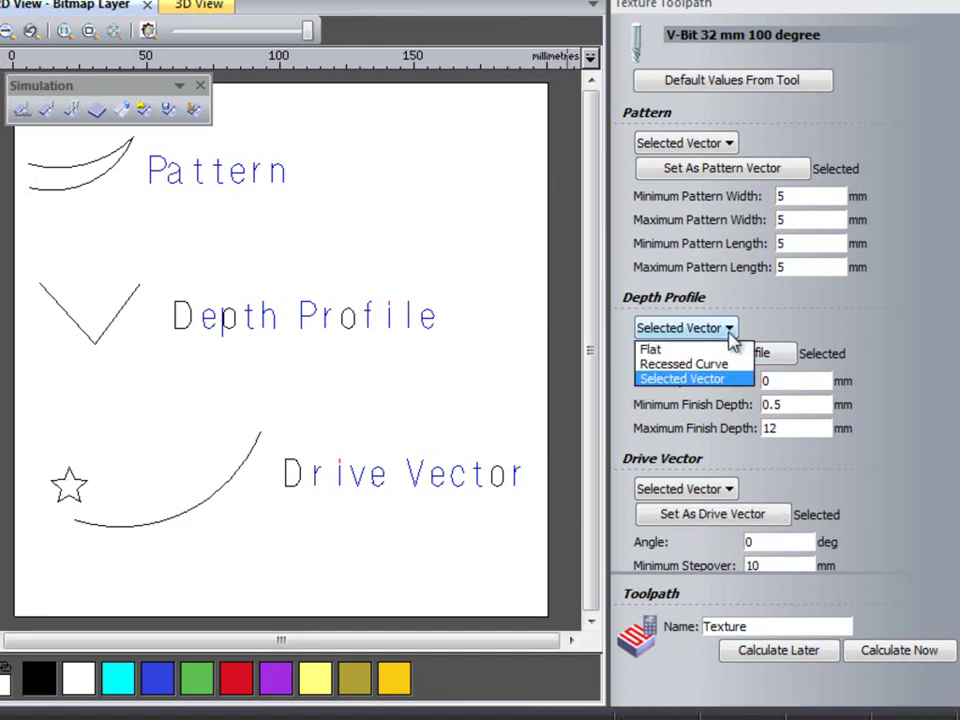
pyautogui.click(680, 366)
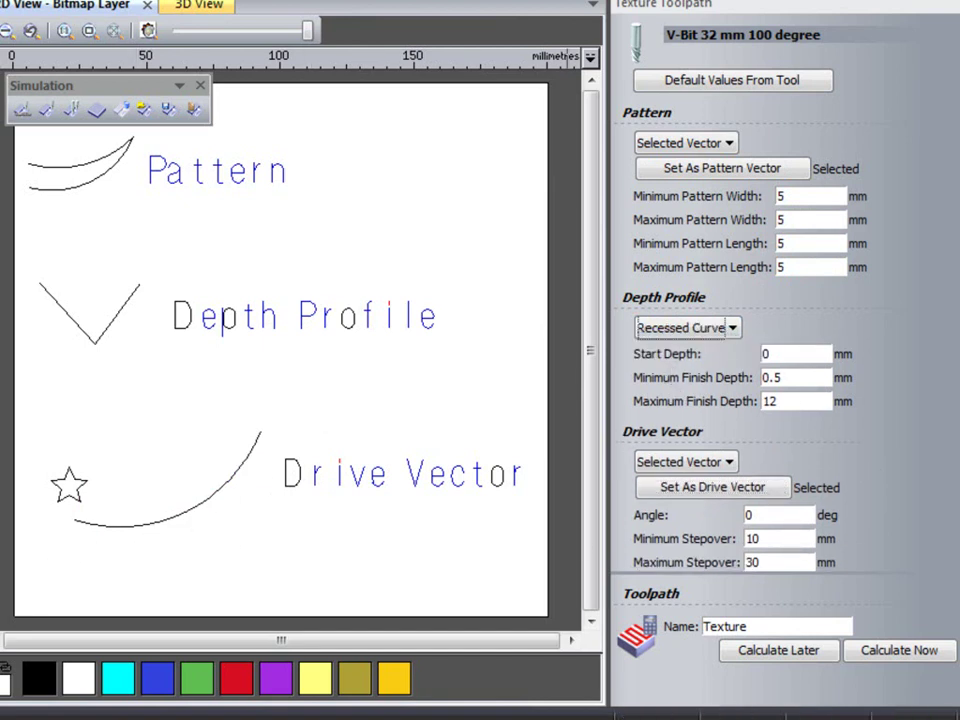
# - Set the maximum finish depth to 1 mm, and both the maximum stepover and maximum spacing to 10 mm
pyautogui.doubleClick(789, 281)
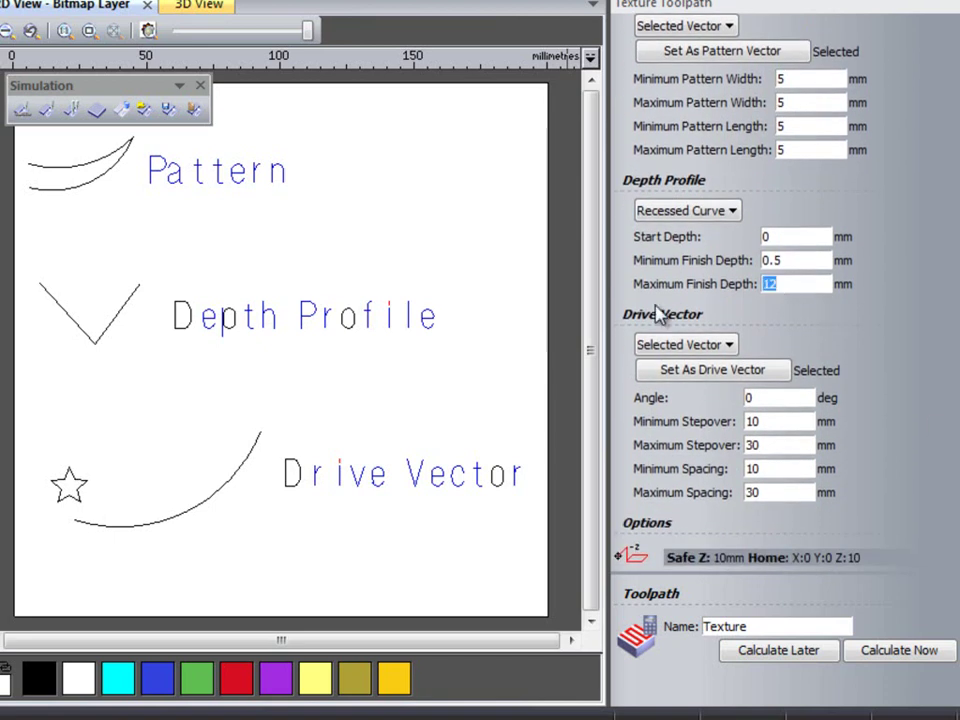
pyautogui.write('1')
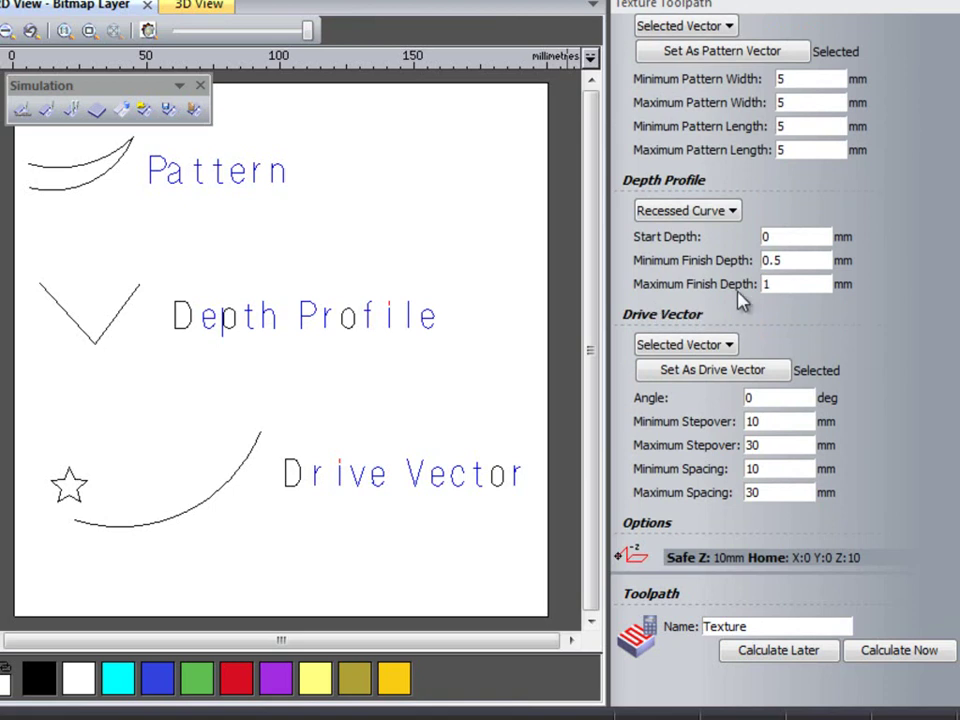
pyautogui.doubleClick(771, 424)
pyautogui.doubleClick(752, 445)
pyautogui.write('10')
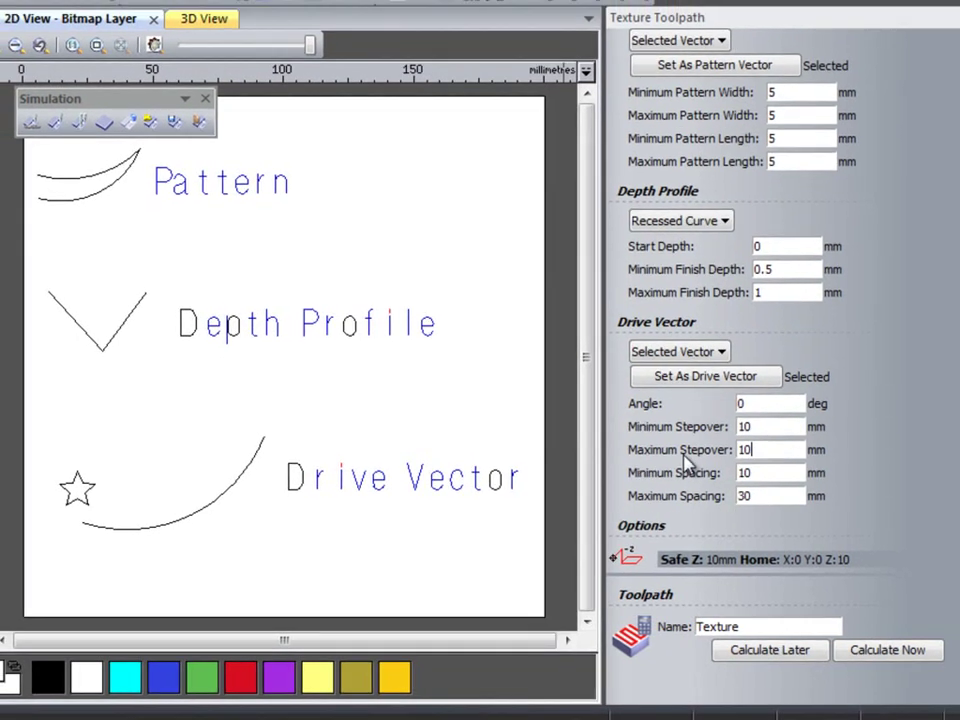
pyautogui.doubleClick(750, 495)
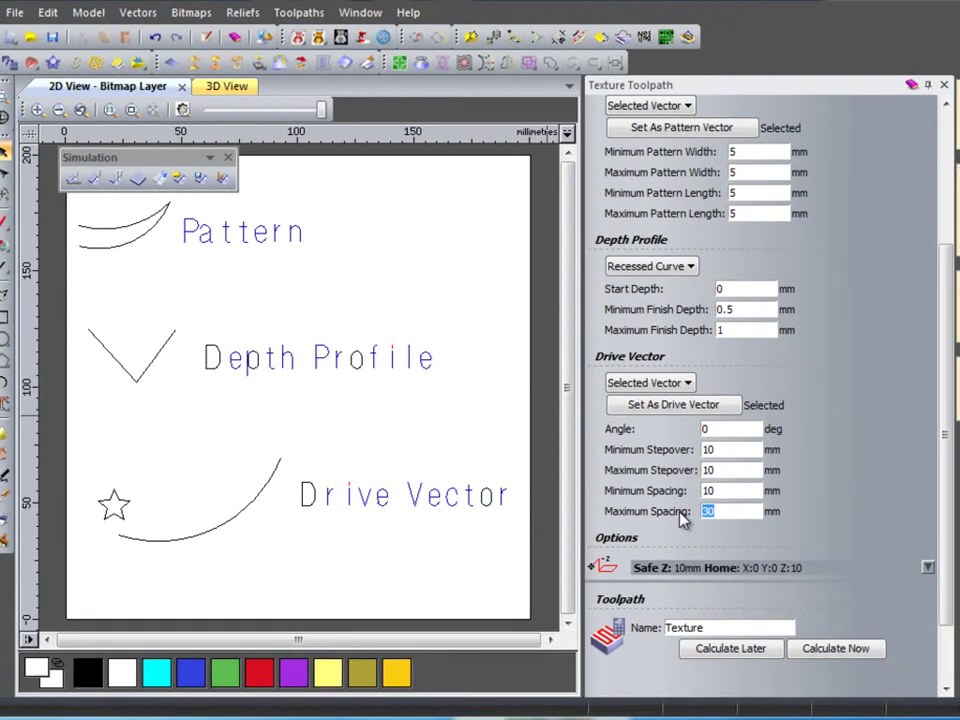
pyautogui.write('10')
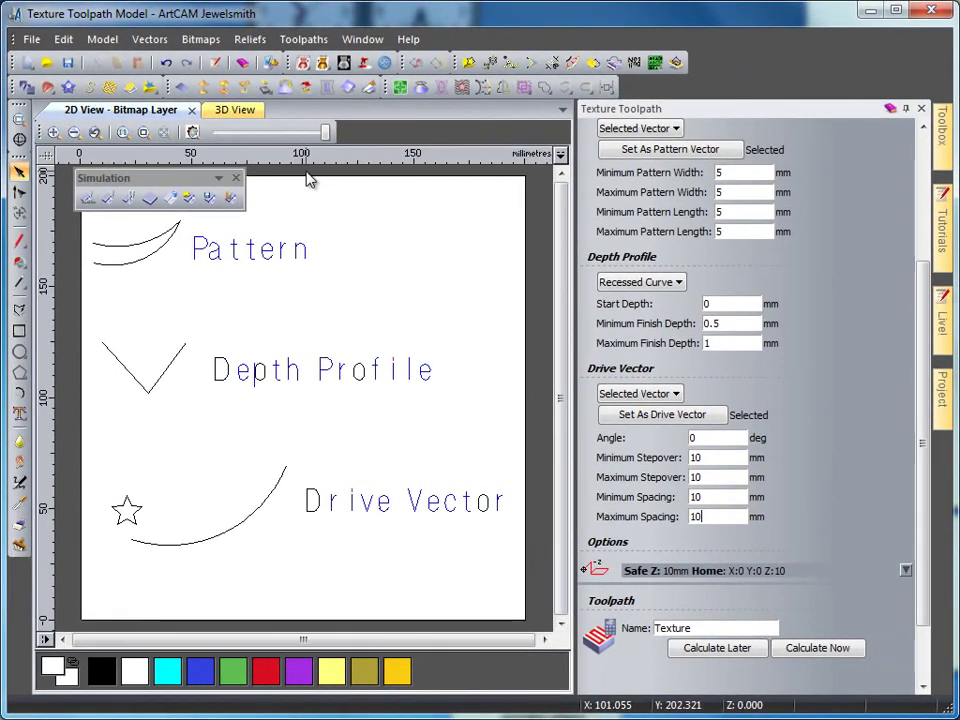
# - Calculate the star texture toolpath and compare its rows on the 3D block with the curved drive vector
pyautogui.click(222, 111)
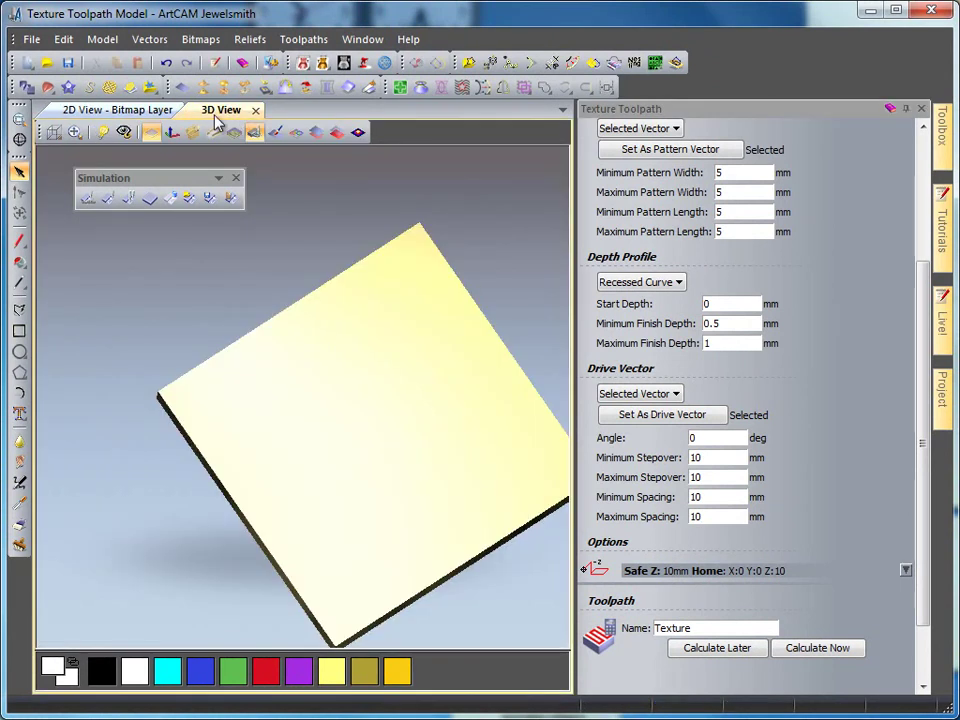
pyautogui.moveTo(360, 572); pyautogui.dragTo(430, 540)
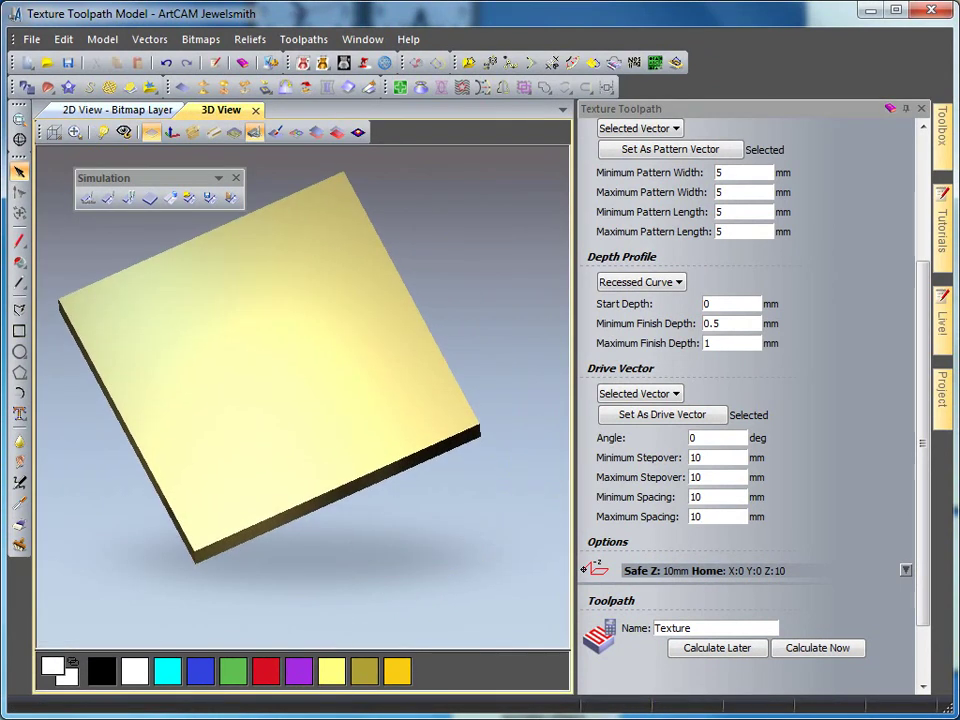
pyautogui.click(818, 649)
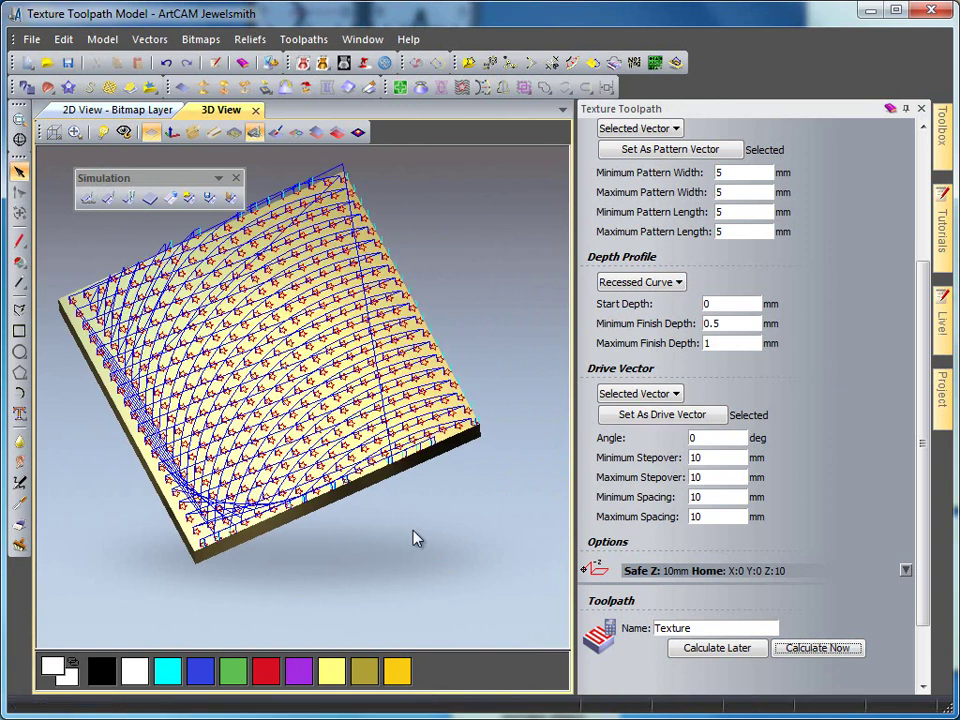
pyautogui.moveTo(418, 538); pyautogui.dragTo(395, 495)
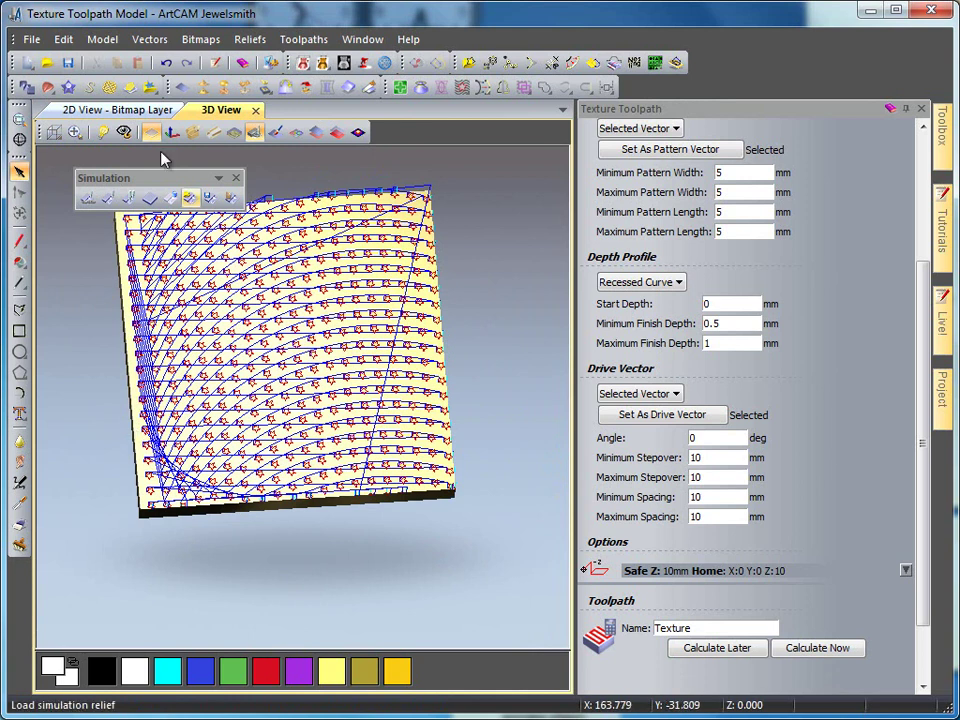
pyautogui.click(103, 111)
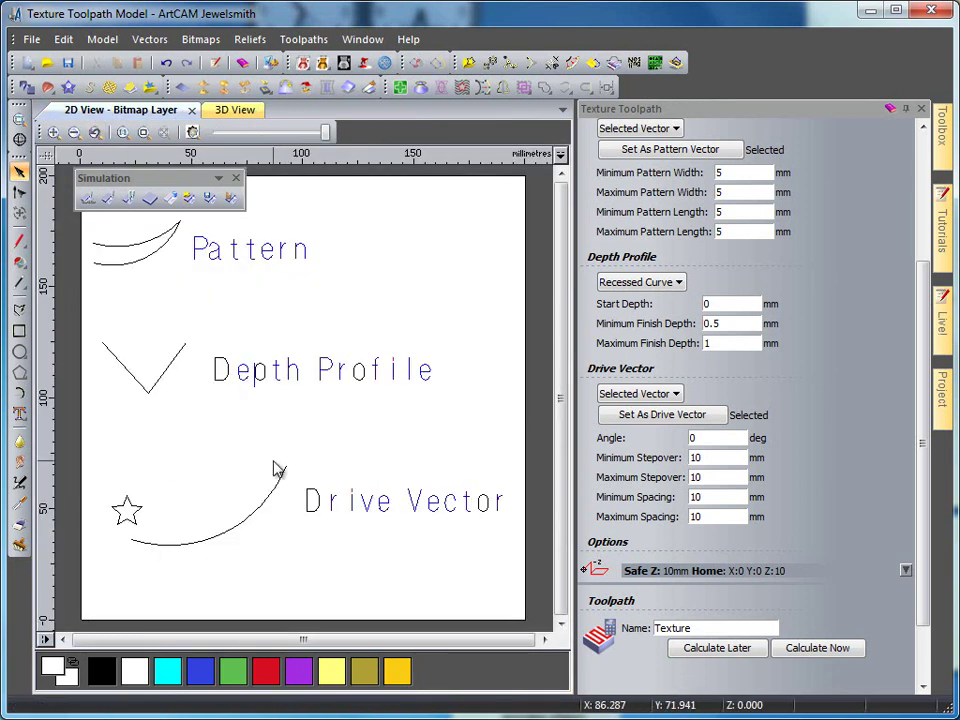
pyautogui.click(228, 110)
pyautogui.moveTo(52, 135); pyautogui.dragTo(58, 215)
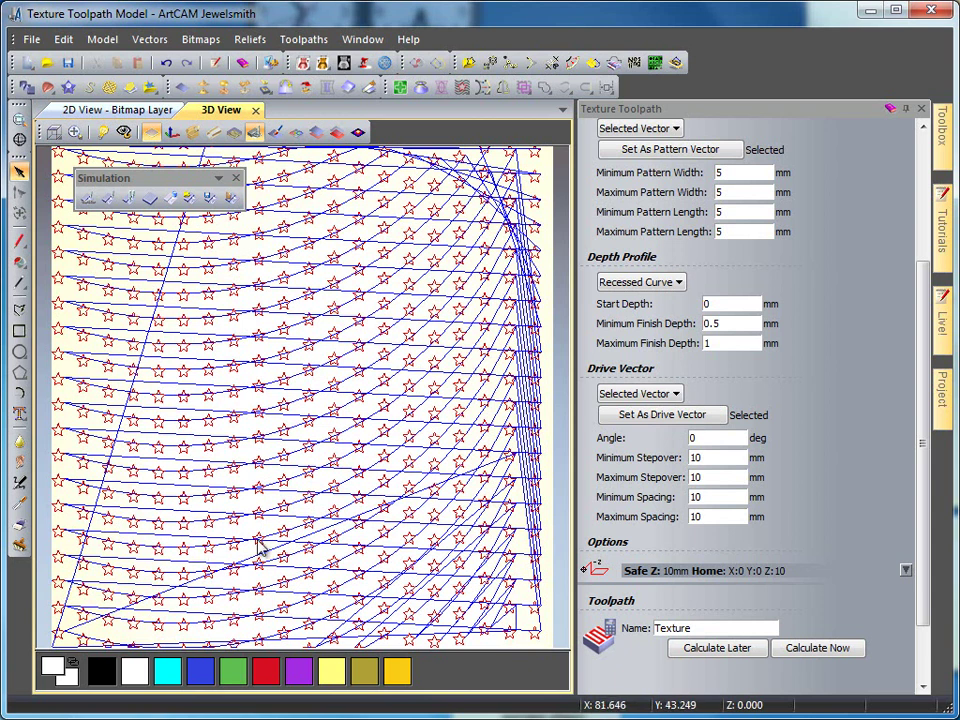
# - Simulate the star texture toolpath on the block and inspect the engraved stars from above and at an angle
pyautogui.click(110, 200)
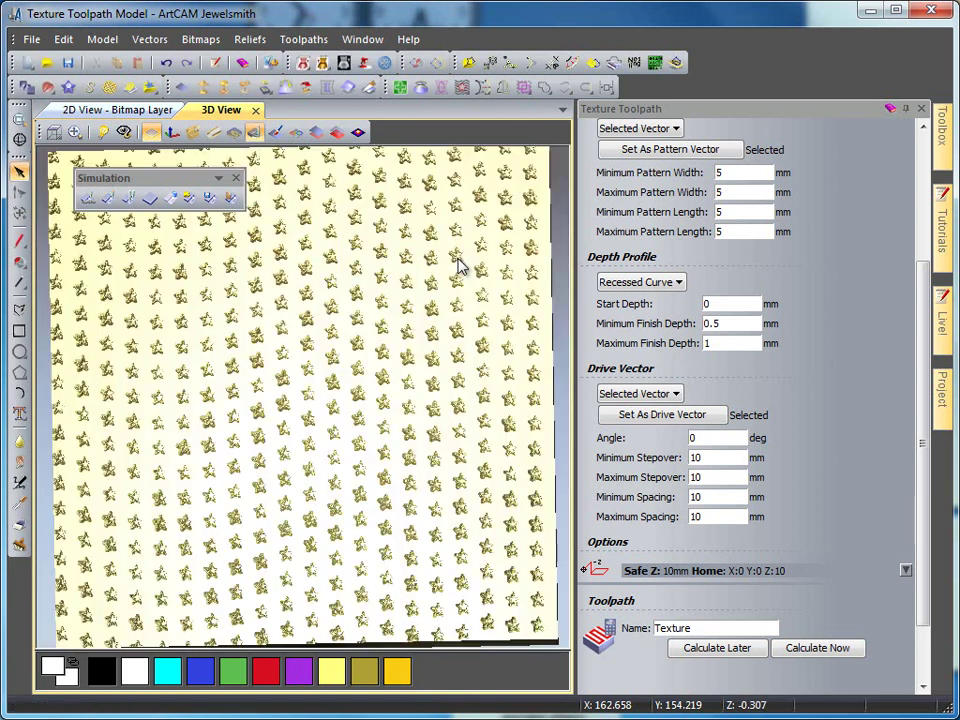
pyautogui.moveTo(381, 386); pyautogui.dragTo(380, 510)
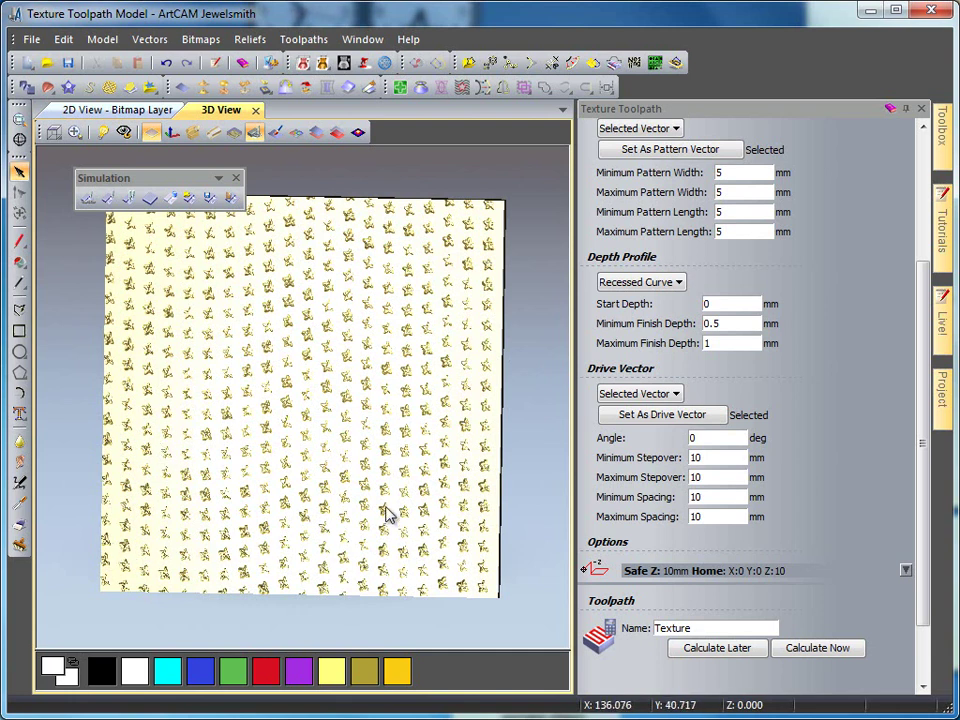
pyautogui.moveTo(266, 574); pyautogui.dragTo(167, 545)
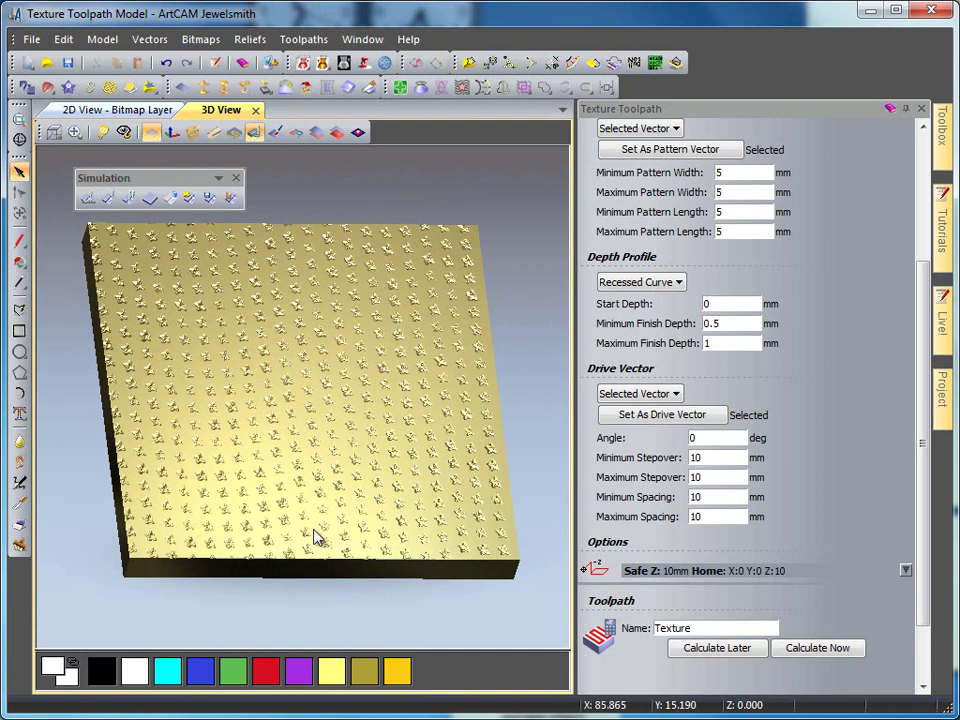